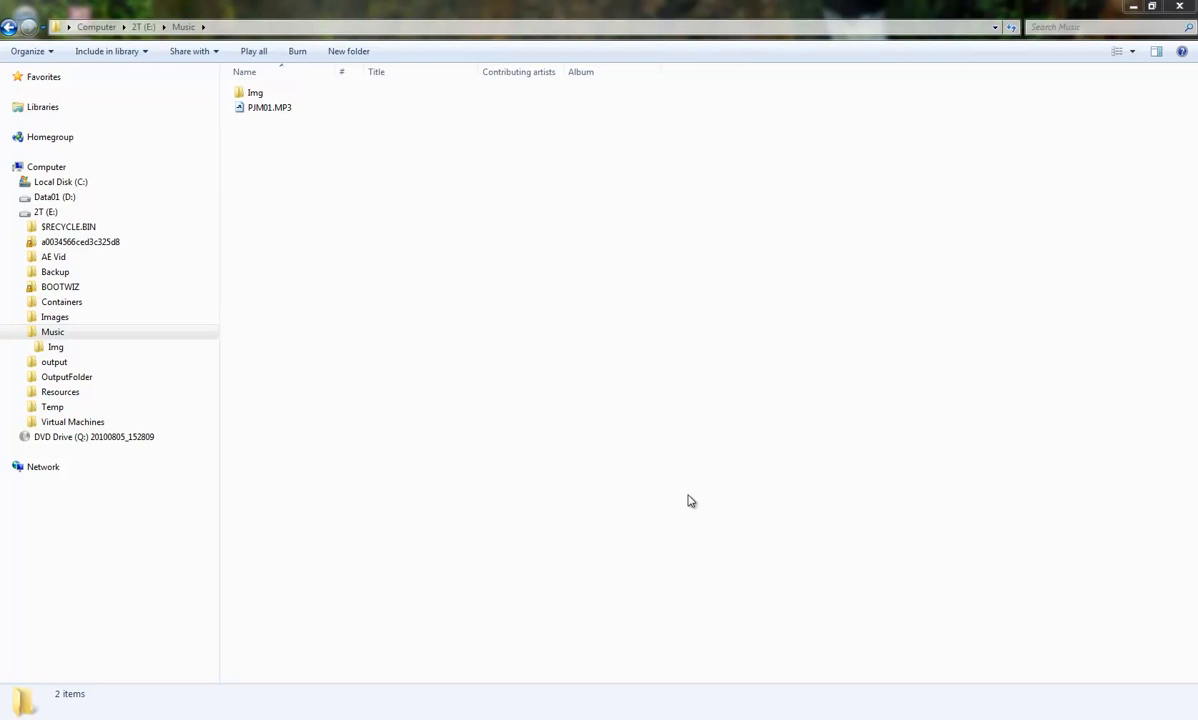
# - Launch Adobe Premiere Pro CS5.5 and start a new project
pyautogui.click(8, 668)
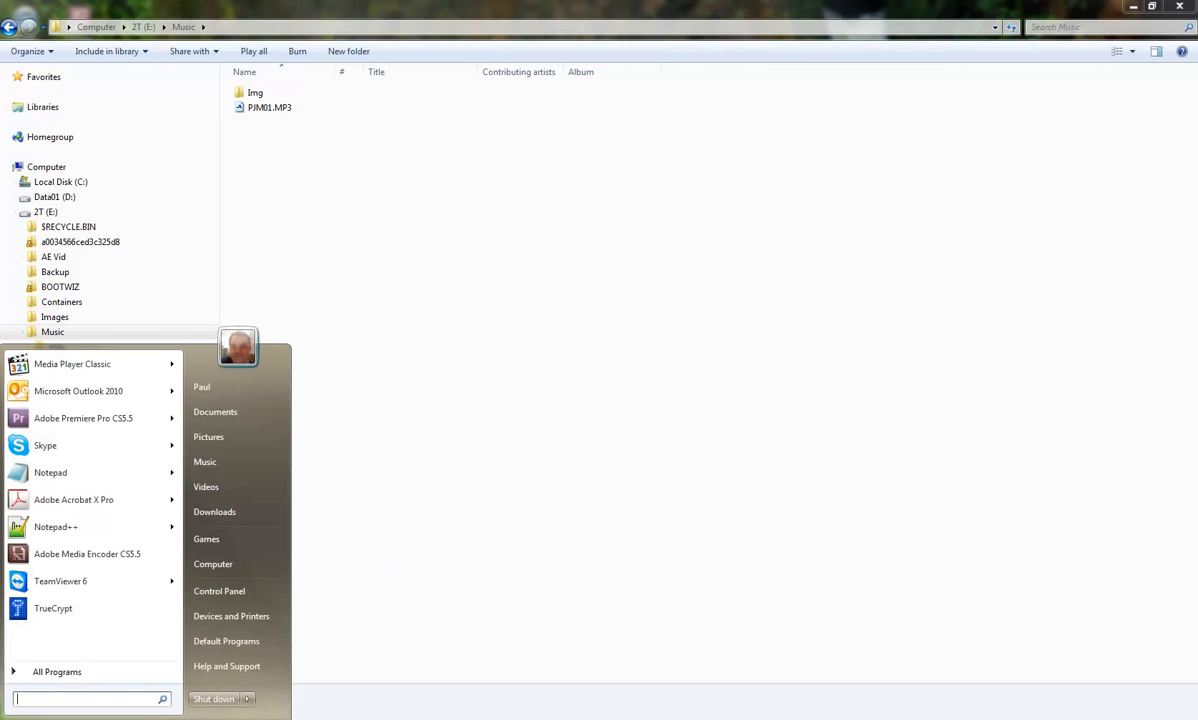
pyautogui.click(99, 420)
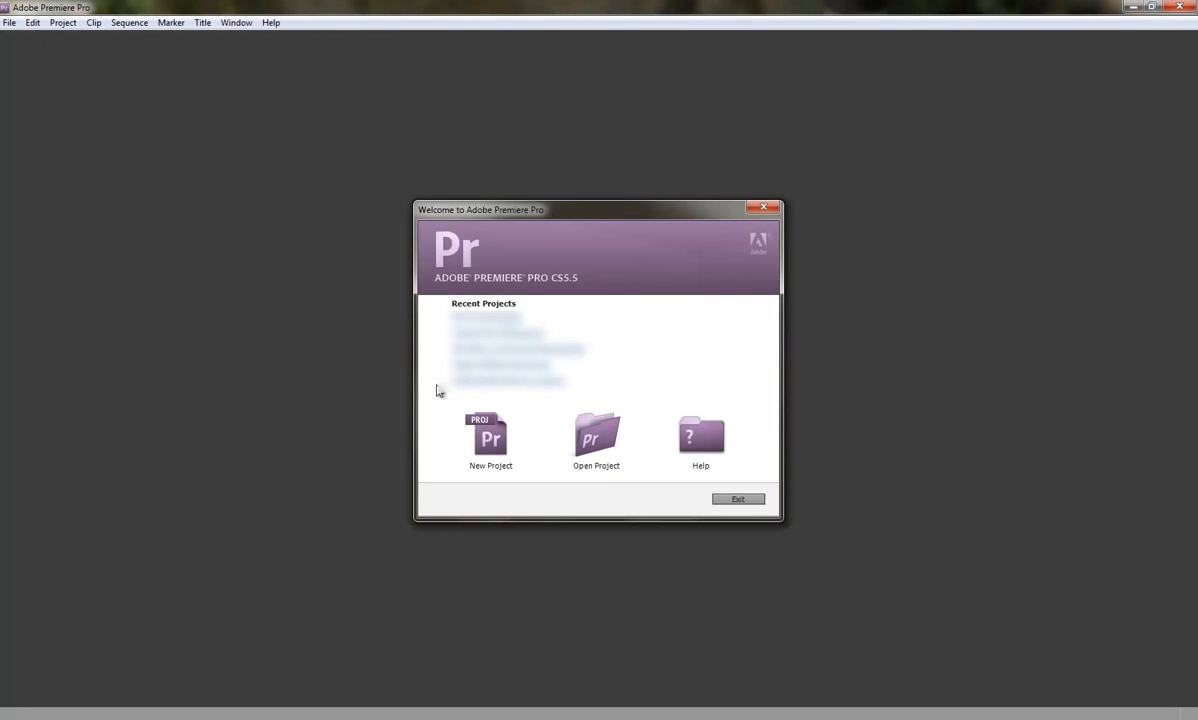
pyautogui.click(487, 435)
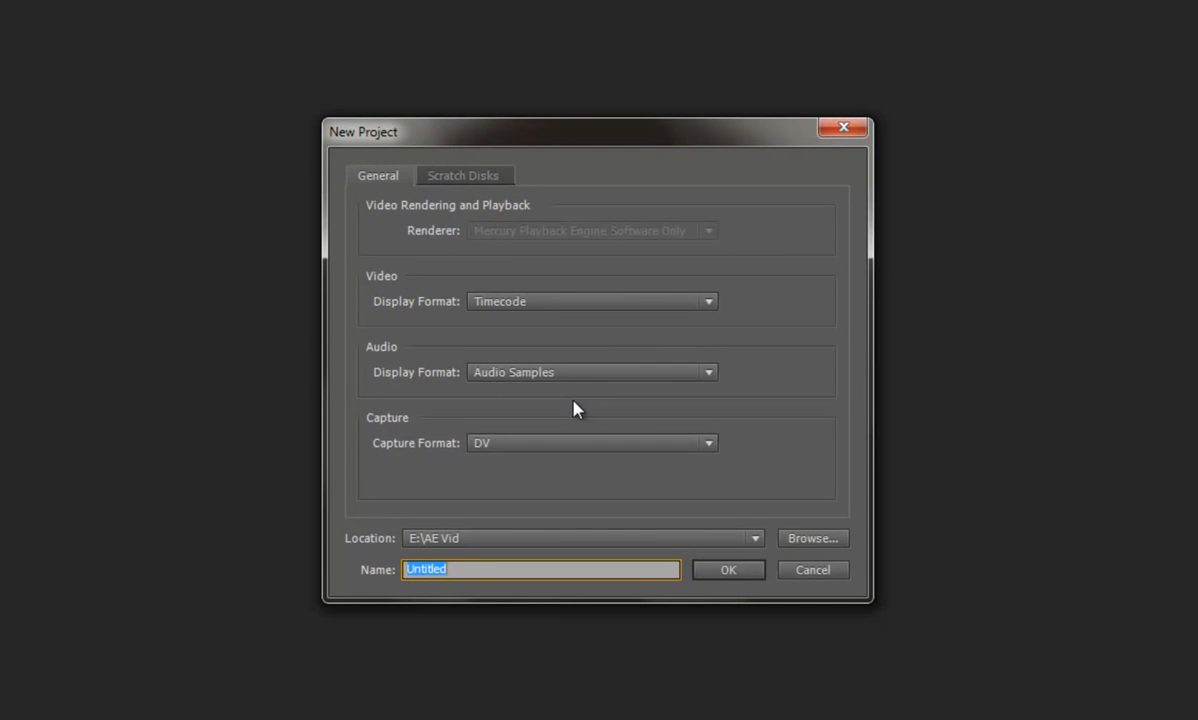
# - Choose E:\AE Vid as the project location and create the project with the name "My Picture Video"
pyautogui.click(826, 540)
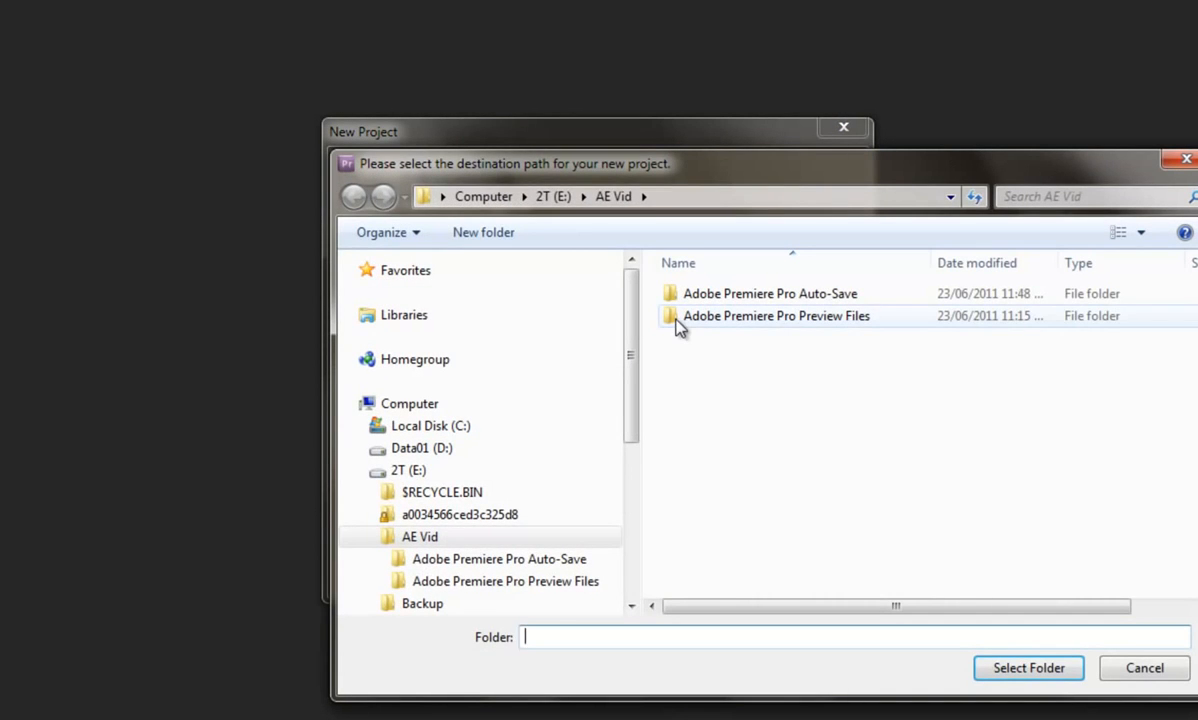
pyautogui.moveTo(795, 192); pyautogui.dragTo(617, 166)
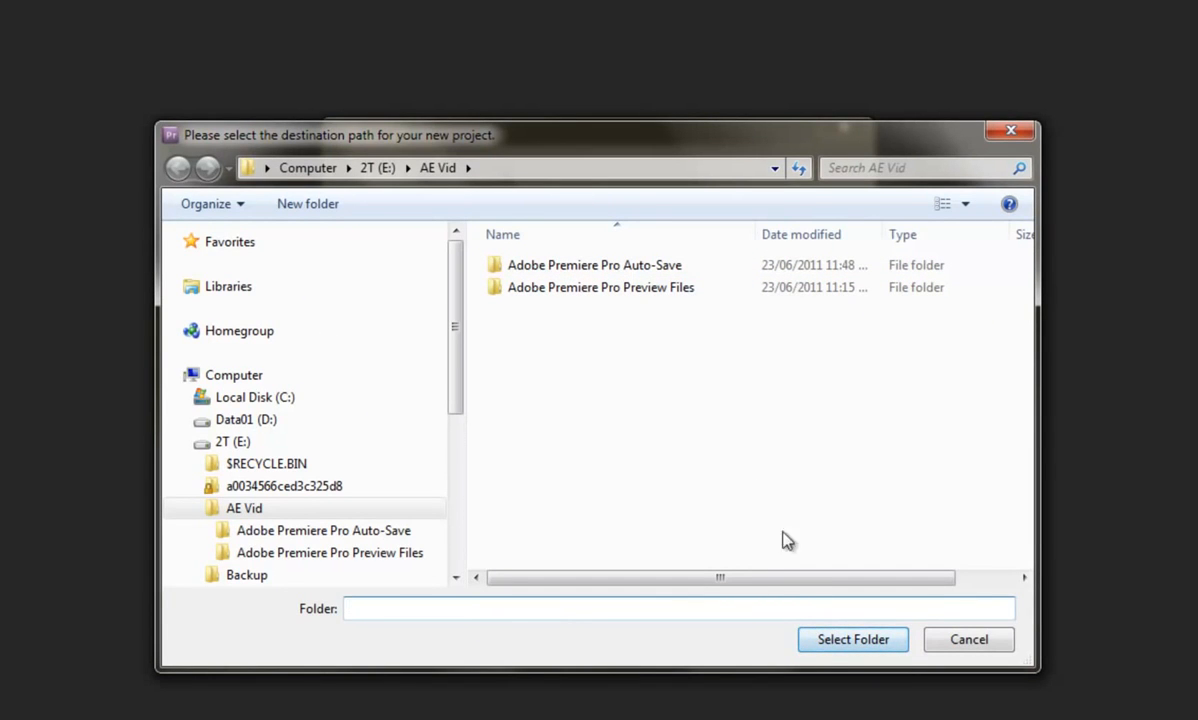
pyautogui.click(816, 639)
pyautogui.click(466, 570)
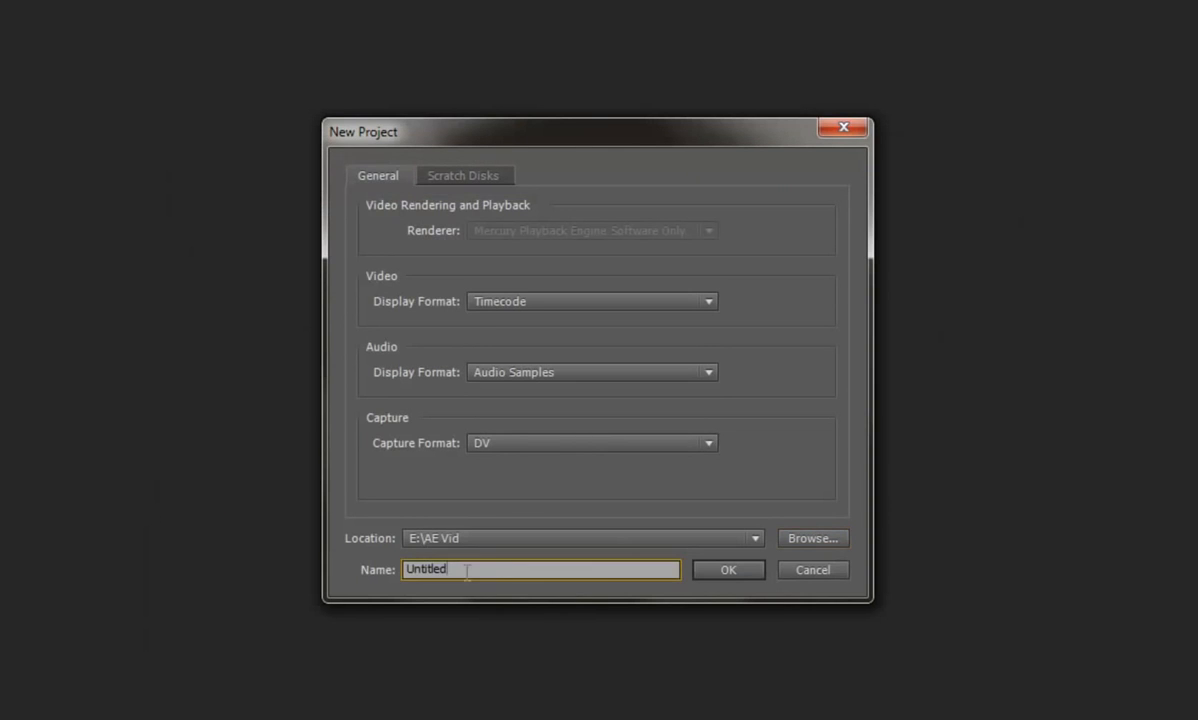
pyautogui.doubleClick(466, 570)
pyautogui.write('My')
pyautogui.write('Picture Video')
pyautogui.click(738, 575)
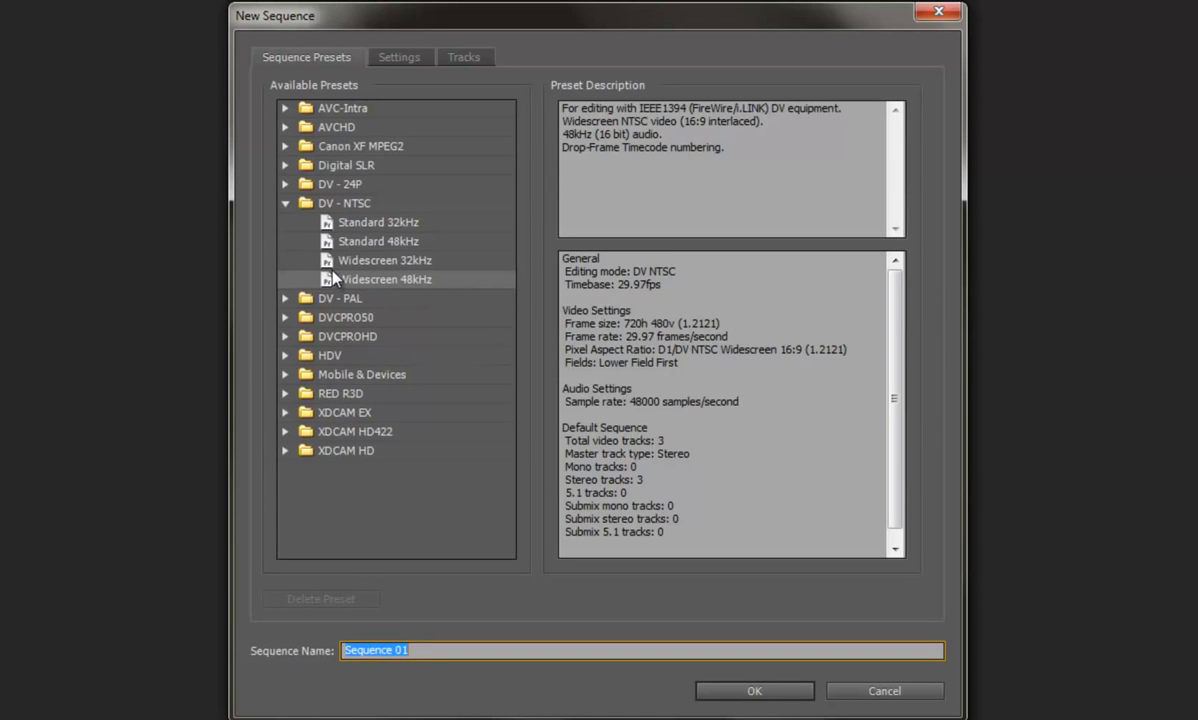
pyautogui.moveTo(520, 17); pyautogui.dragTo(483, 20)
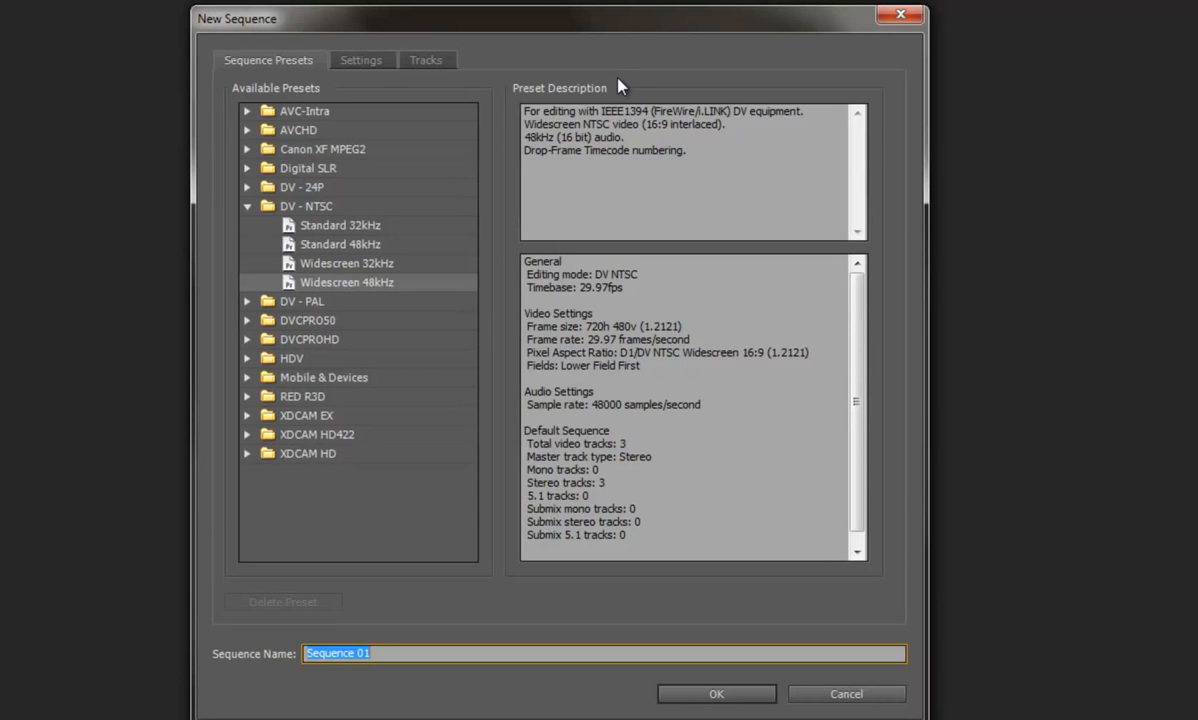
pyautogui.moveTo(578, 28); pyautogui.dragTo(506, 14)
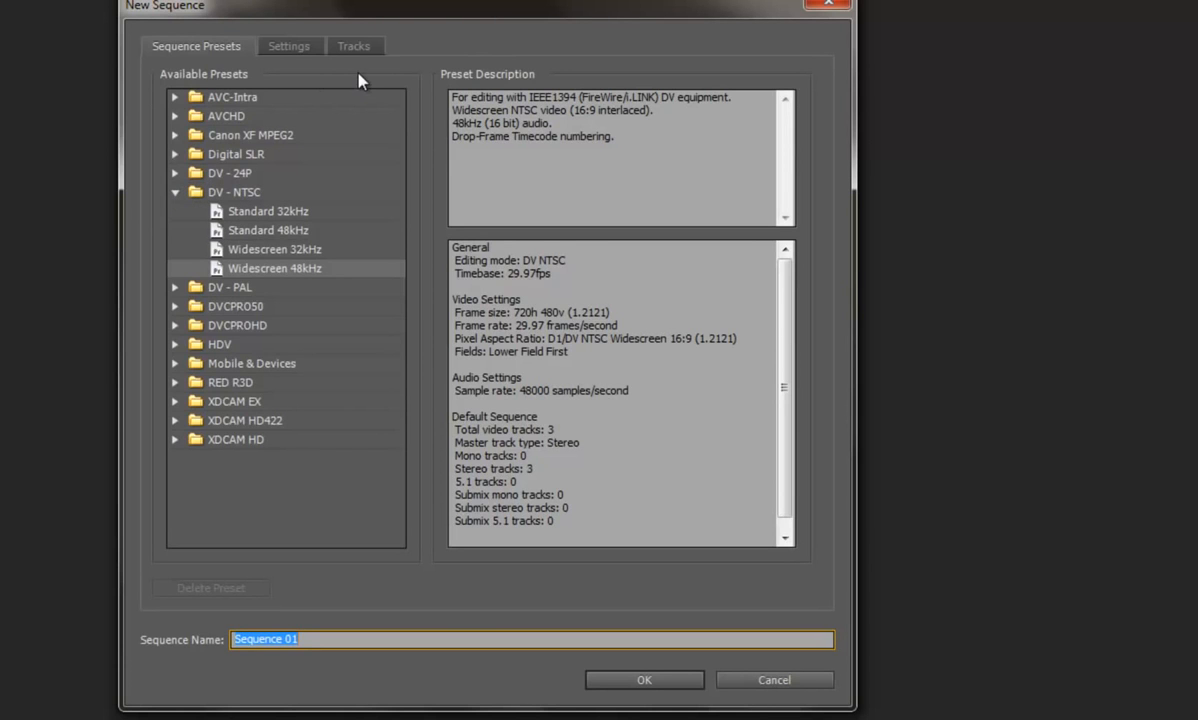
pyautogui.moveTo(455, 10); pyautogui.dragTo(449, 27)
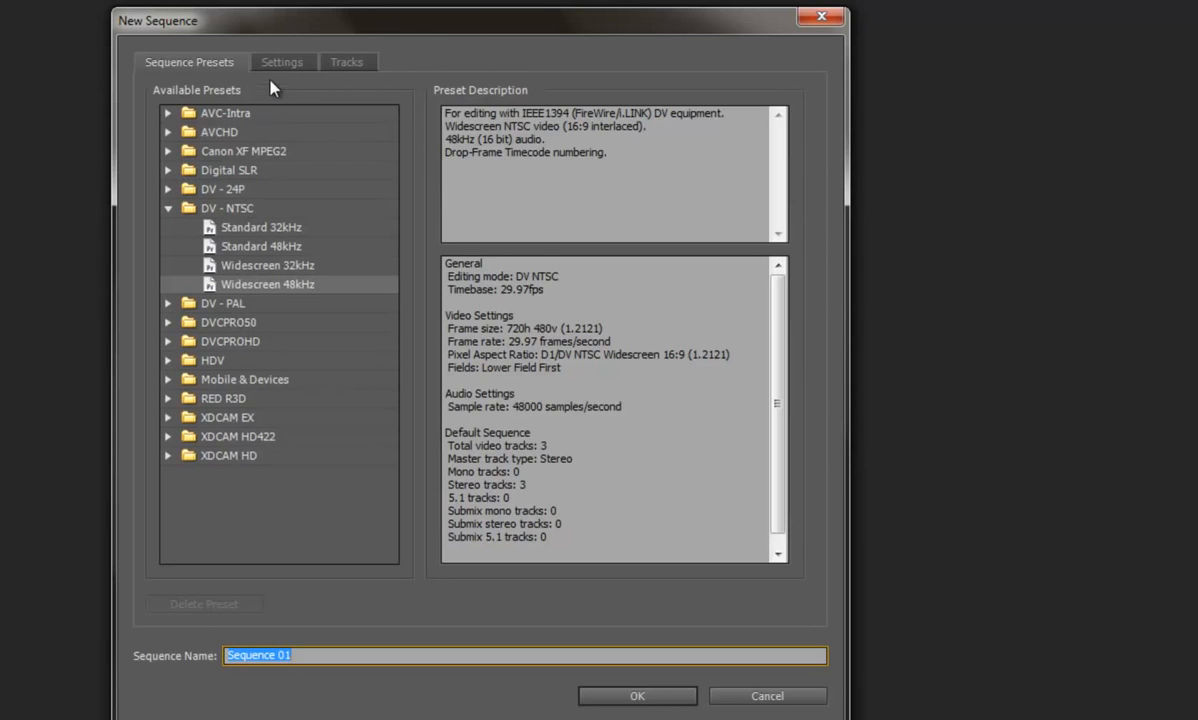
pyautogui.click(168, 207)
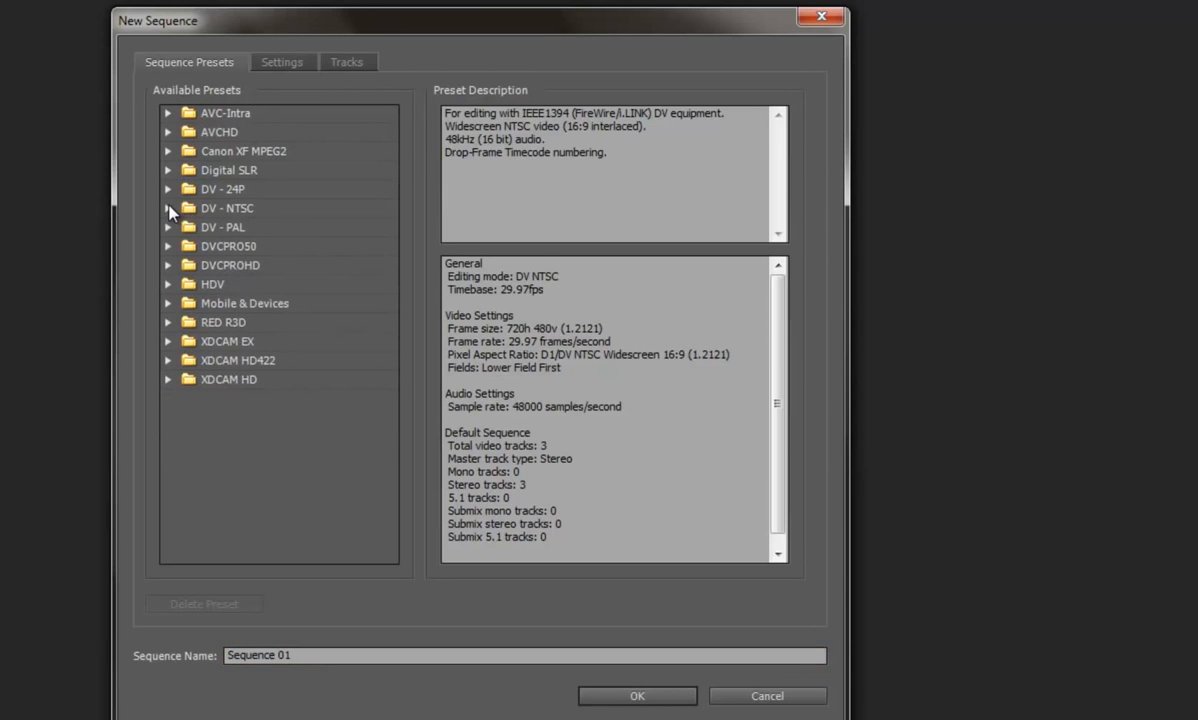
# - Set the new sequence's editing mode to Custom in its settings
pyautogui.click(282, 61)
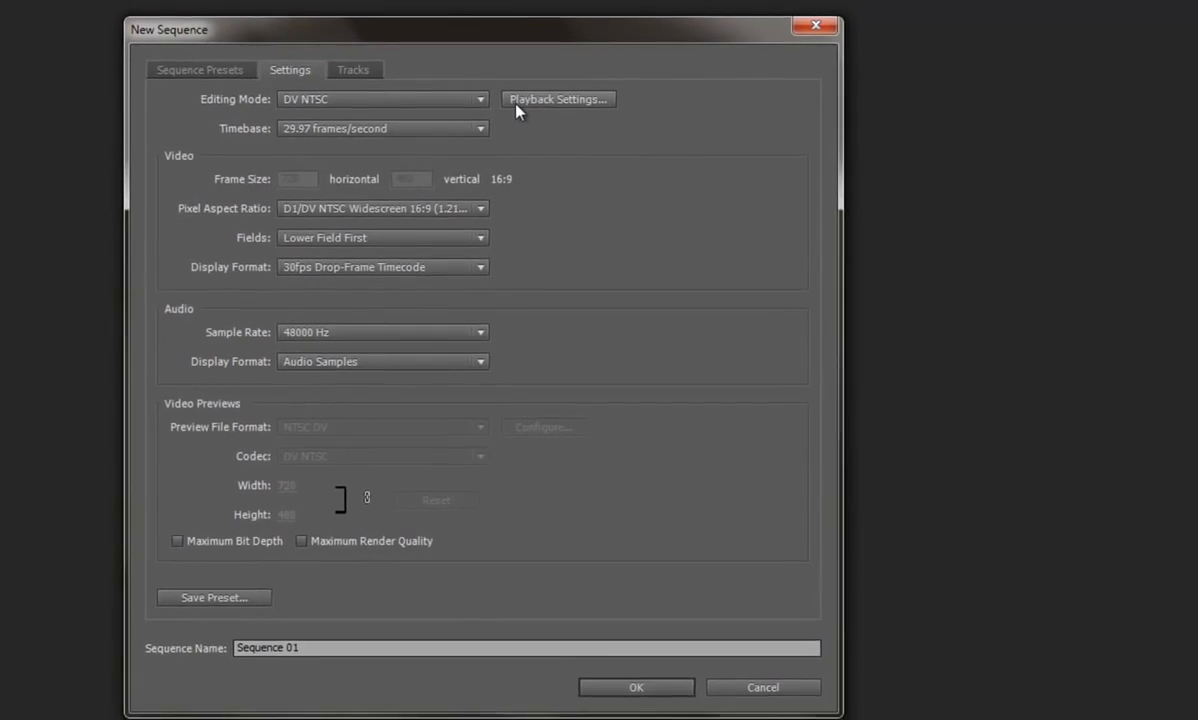
pyautogui.click(481, 99)
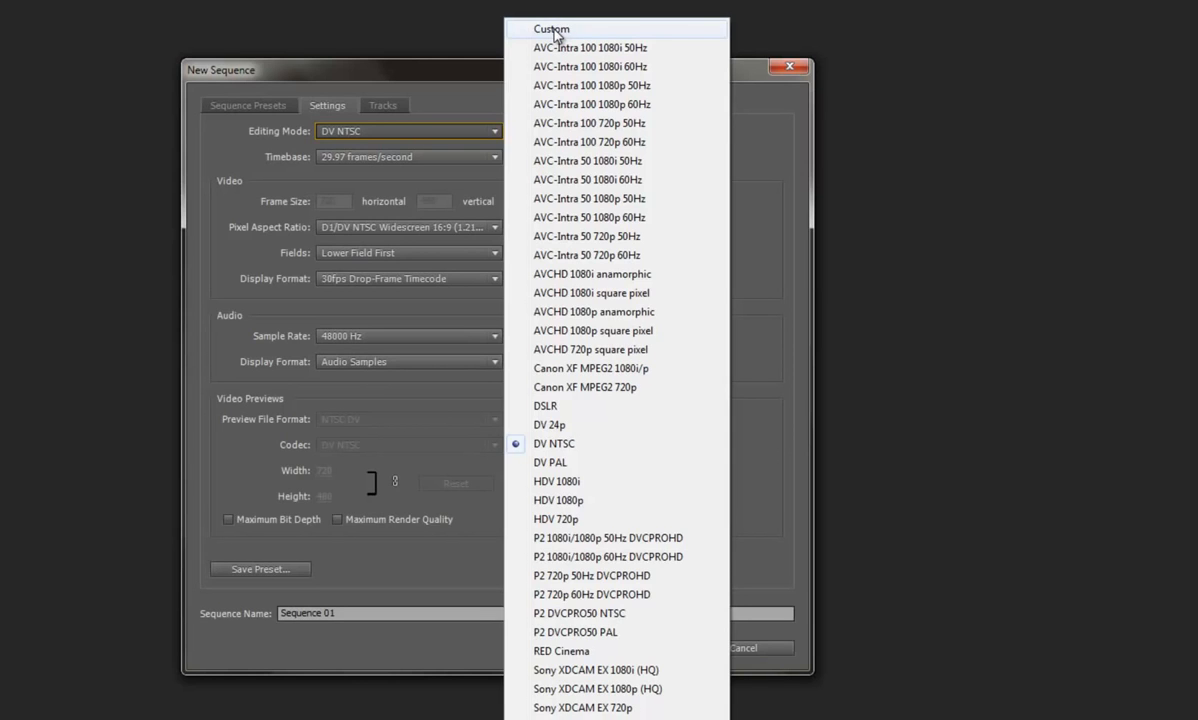
pyautogui.click(553, 31)
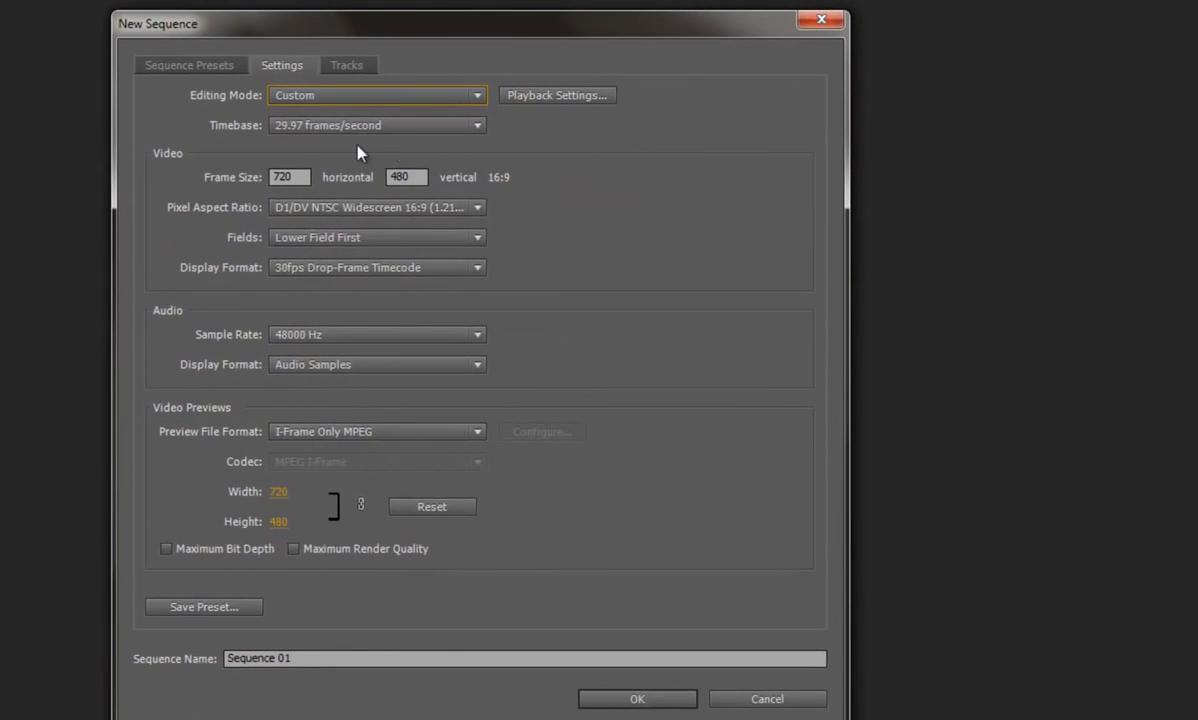
pyautogui.click(477, 126)
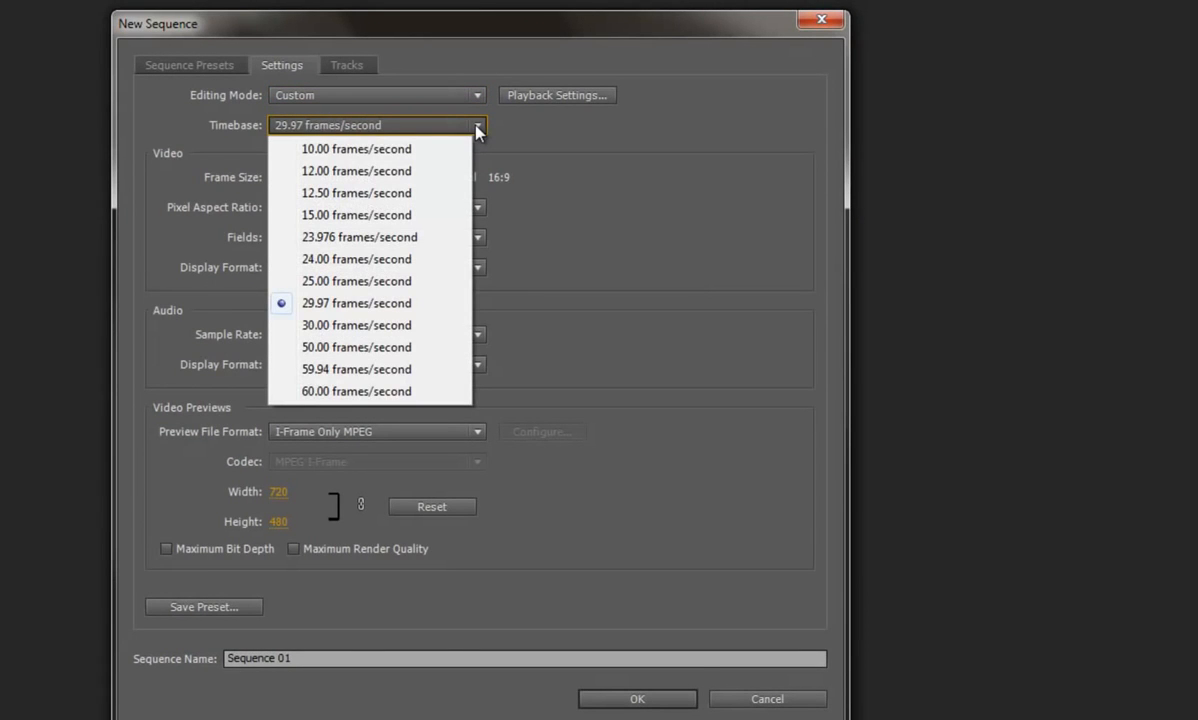
pyautogui.click(477, 128)
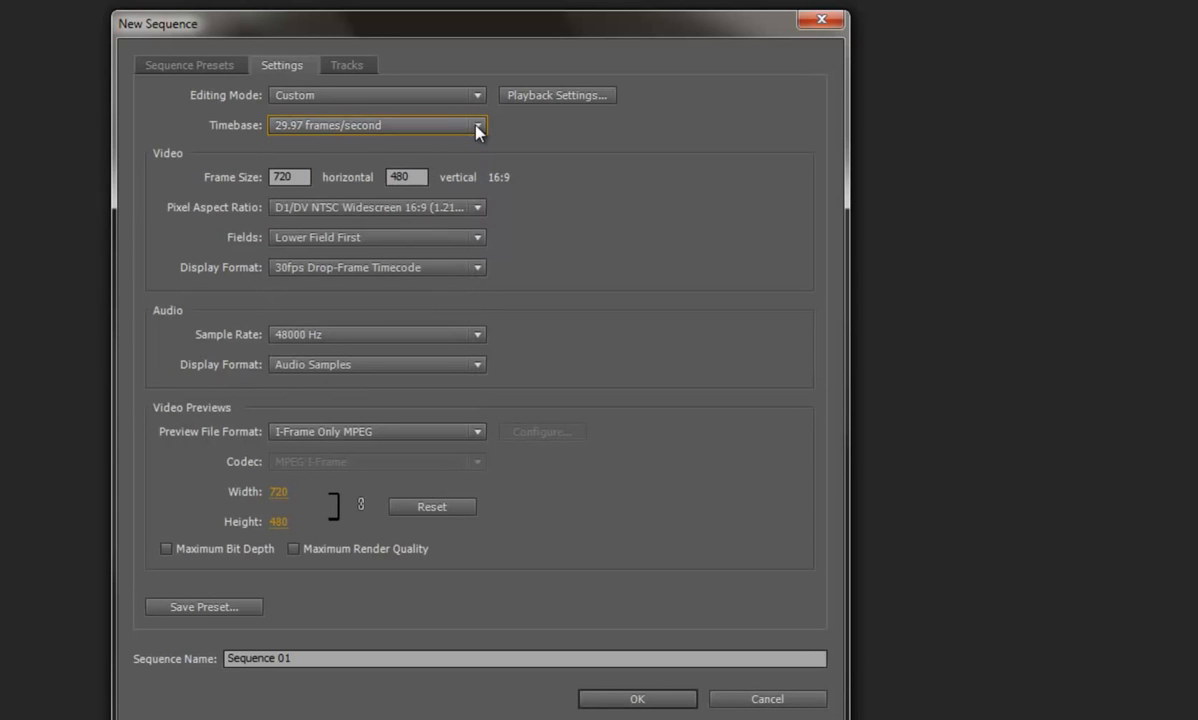
# - Set the sequence's frame size to 800 horizontal by 600 vertical
pyautogui.click(299, 174)
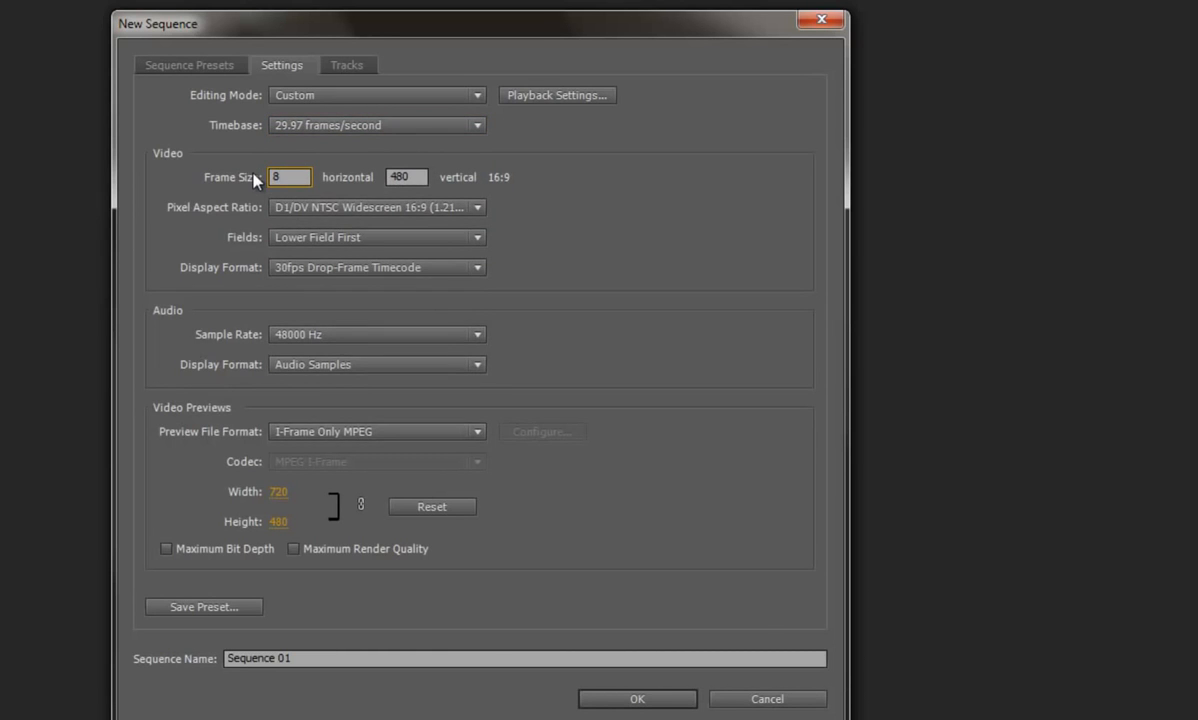
pyautogui.write('800')
pyautogui.click(384, 177)
pyautogui.write('600')
# - Set the pixel aspect ratio to Square Pixels (1.0) and the fields to No Fields (Progressive Scan)
pyautogui.click(477, 208)
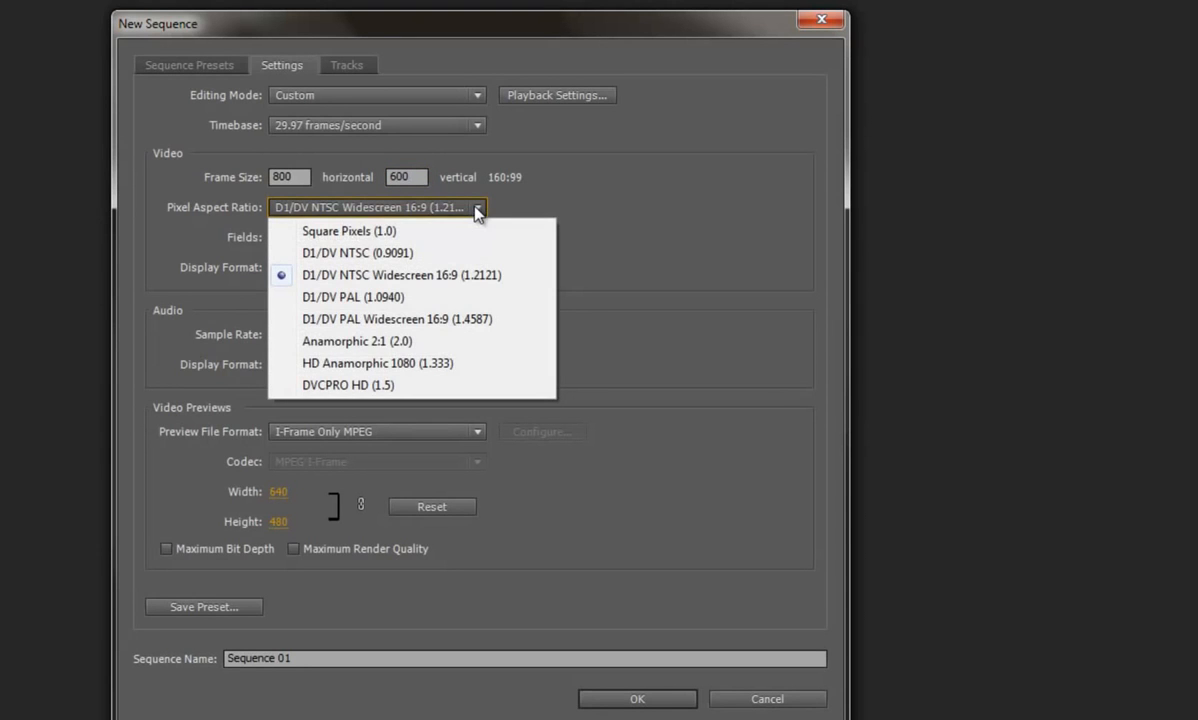
pyautogui.click(362, 232)
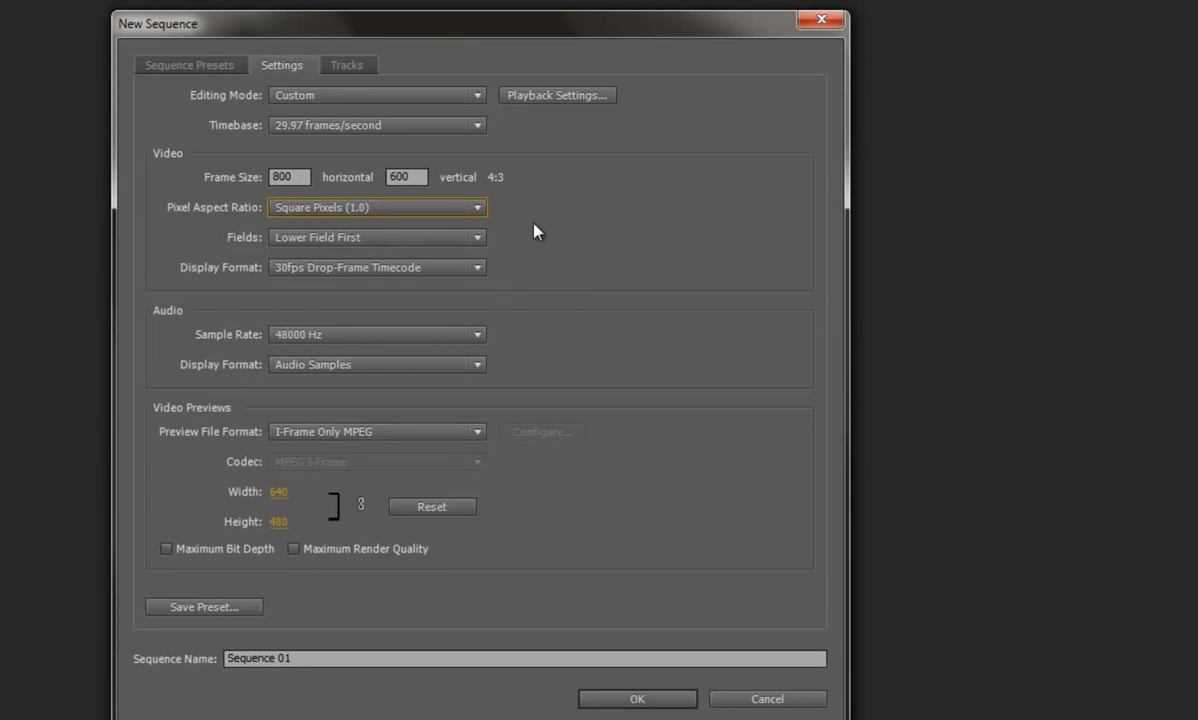
pyautogui.click(477, 238)
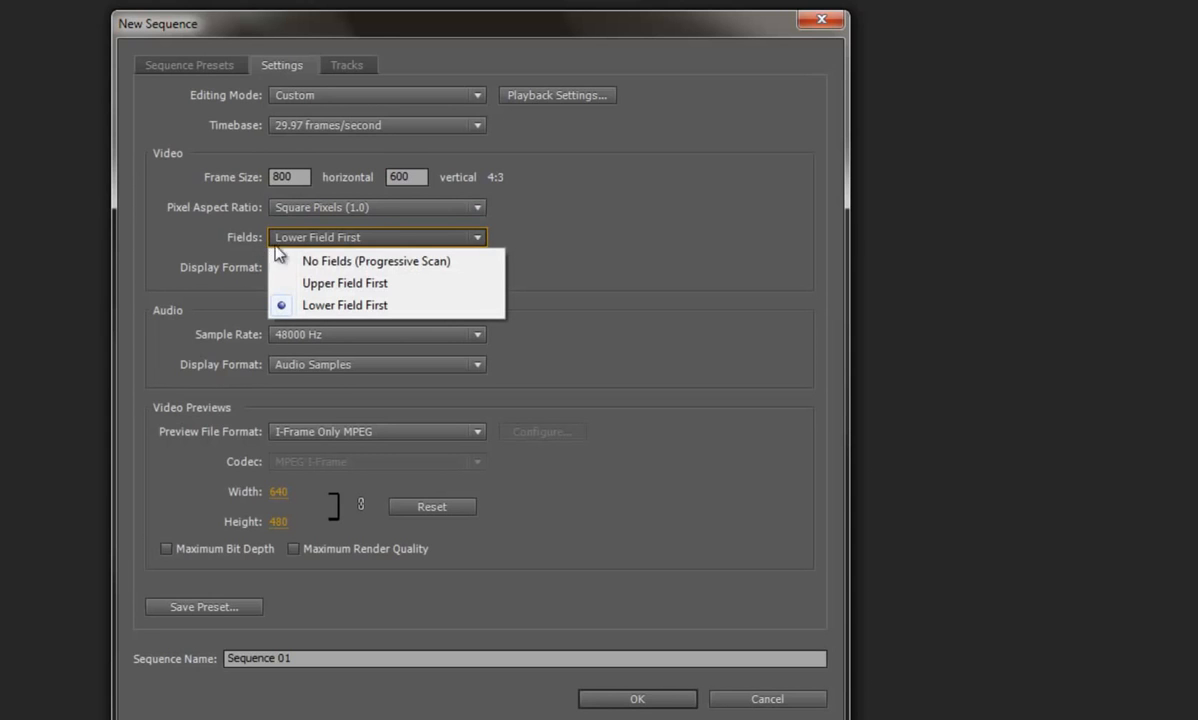
pyautogui.click(333, 262)
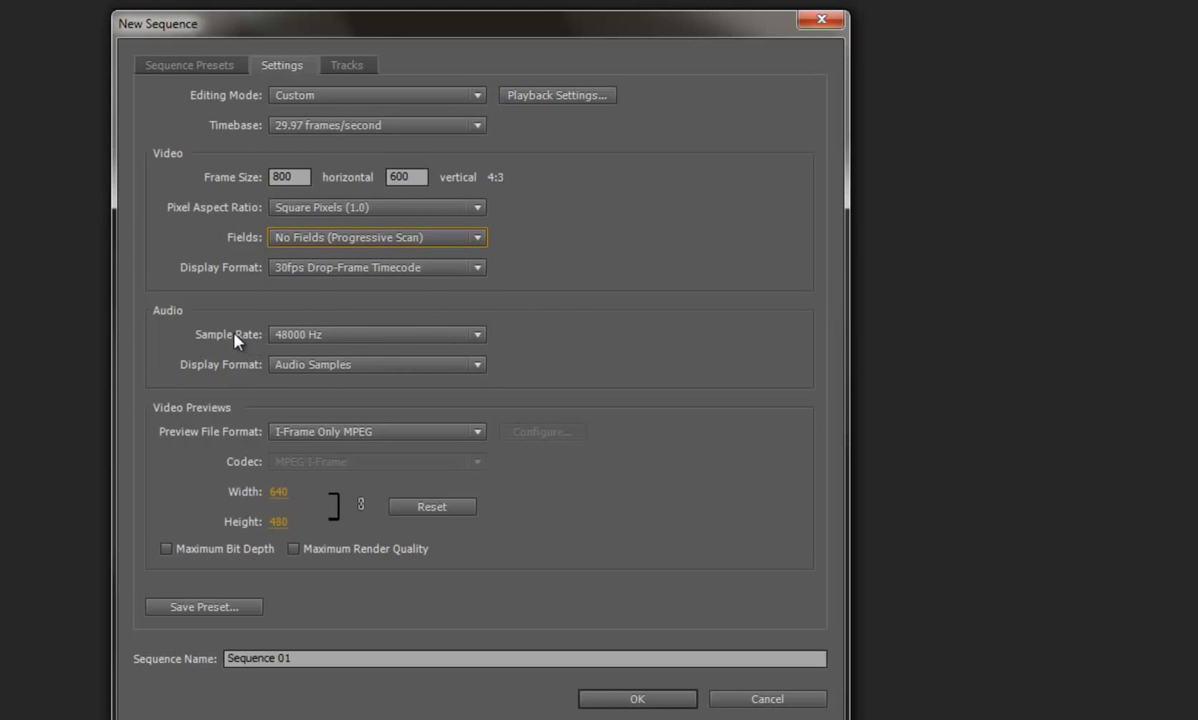
# - Set the video preview file format to Microsoft AVI with the Microsoft RLE codec
pyautogui.click(476, 434)
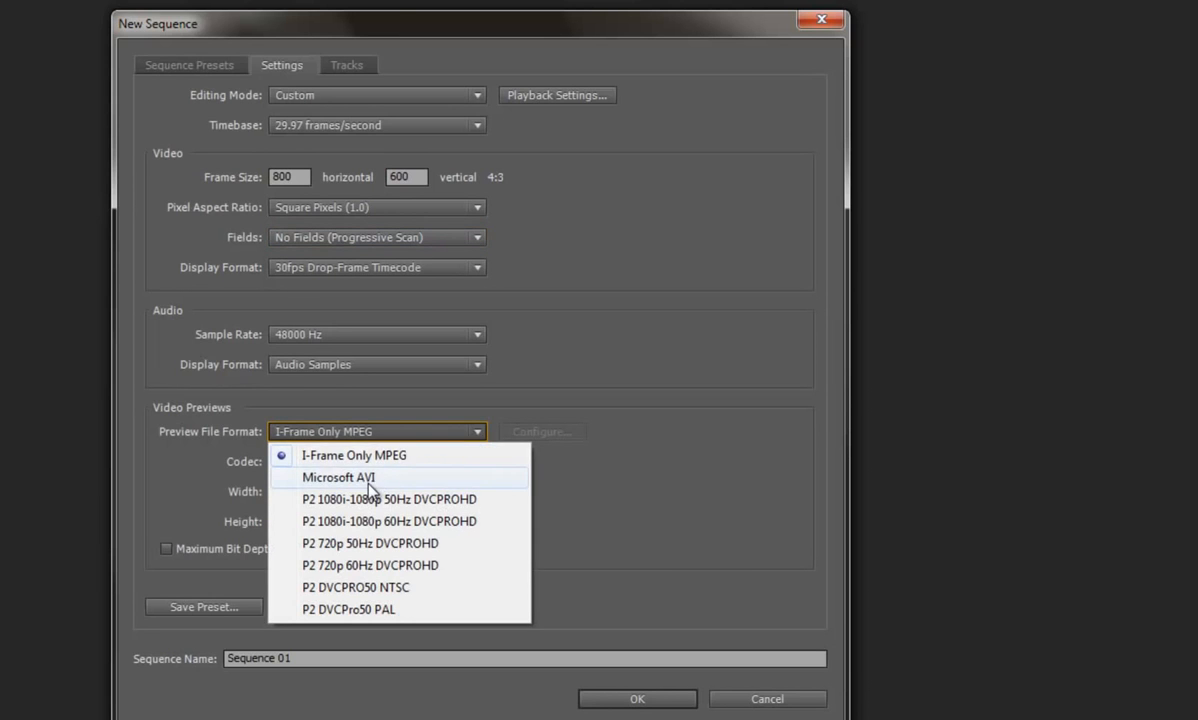
pyautogui.click(368, 480)
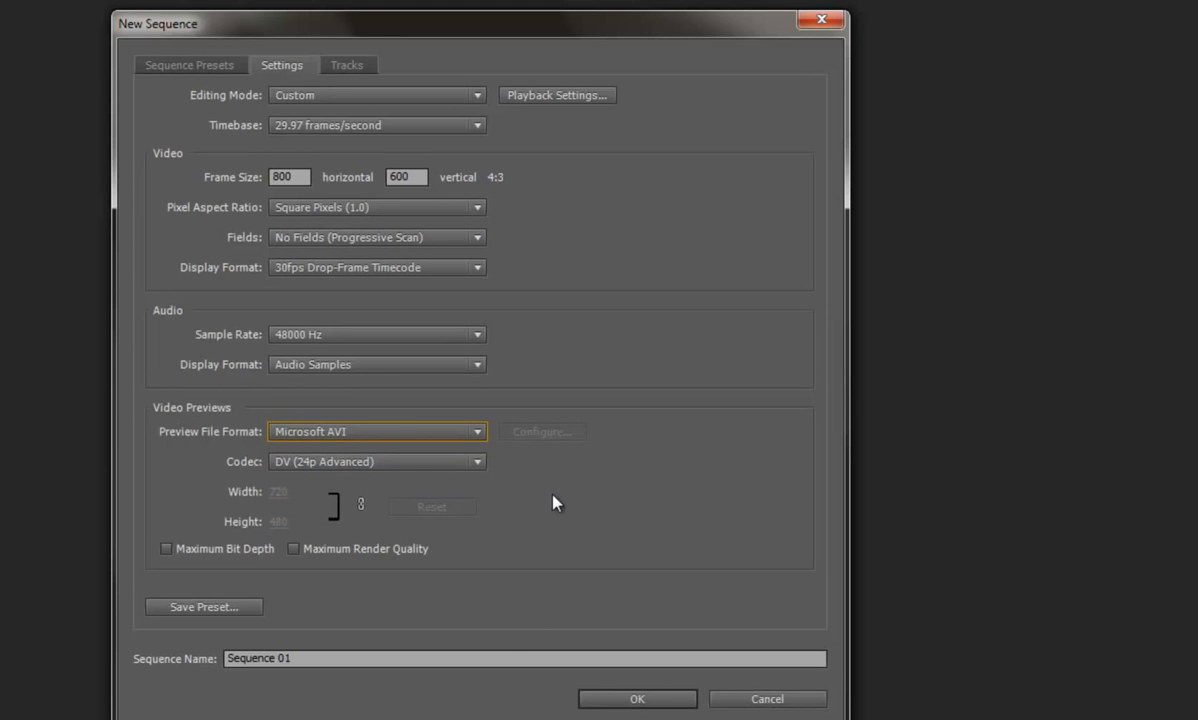
pyautogui.click(477, 462)
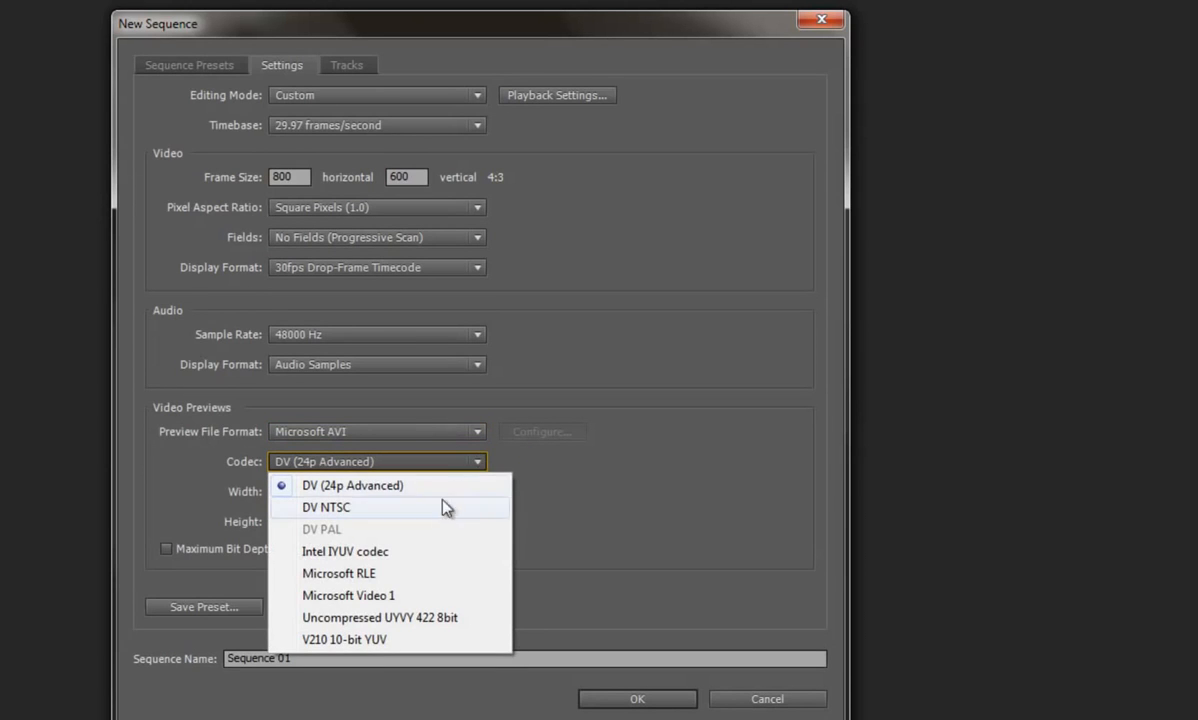
pyautogui.click(422, 573)
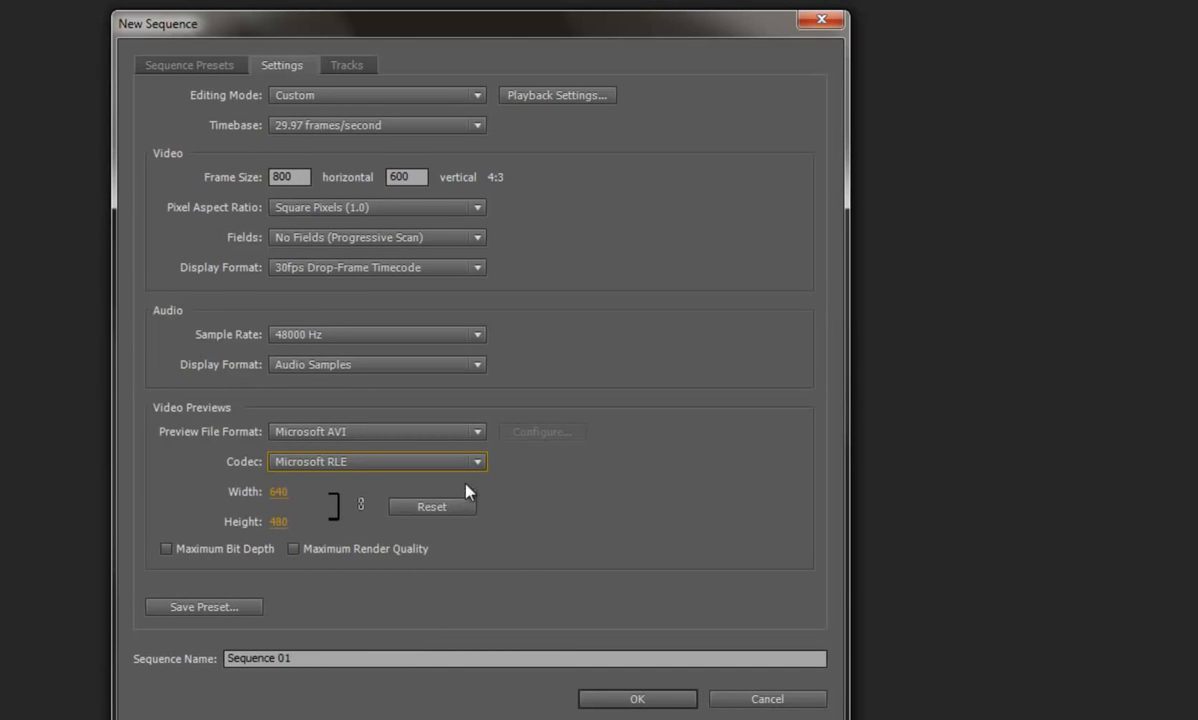
pyautogui.click(477, 462)
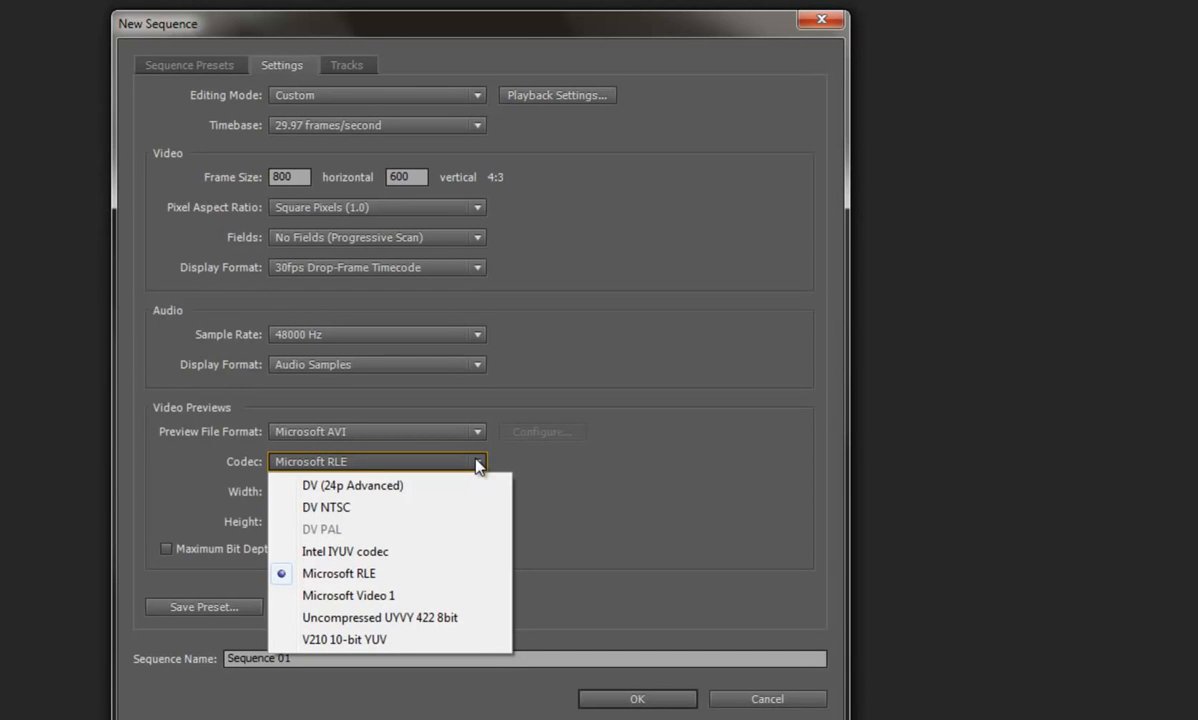
pyautogui.click(477, 463)
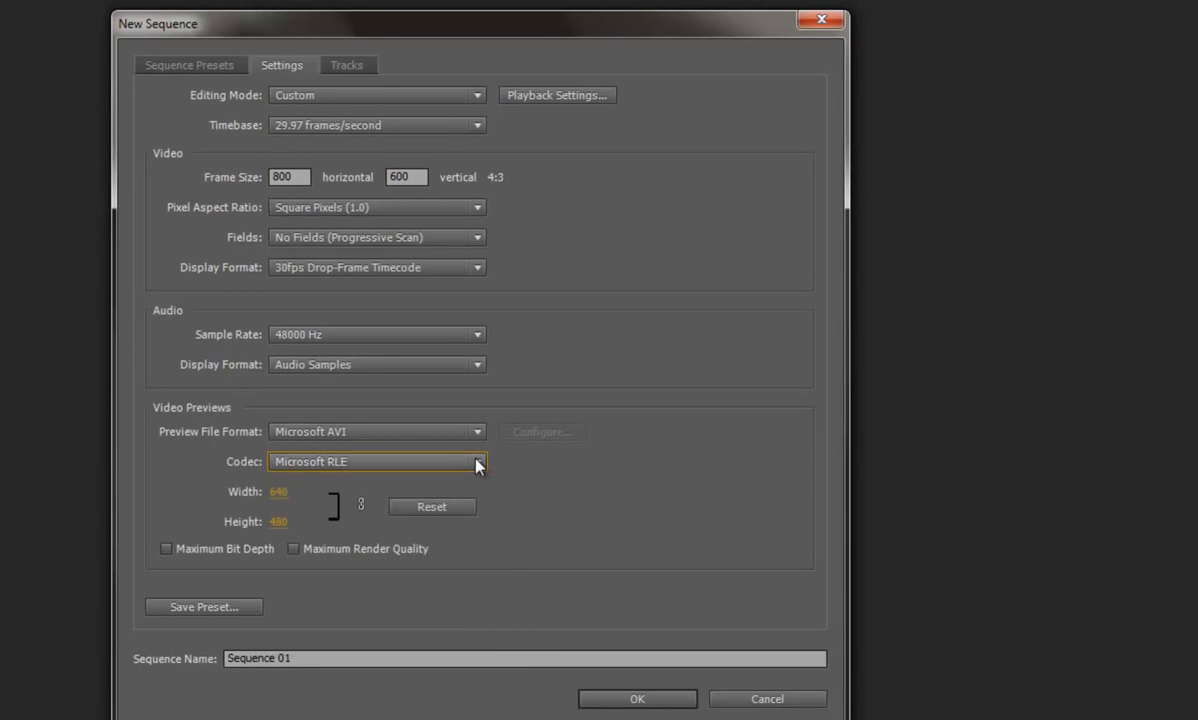
# - Set the video preview size to a width of 800 and a height of 600
pyautogui.click(281, 499)
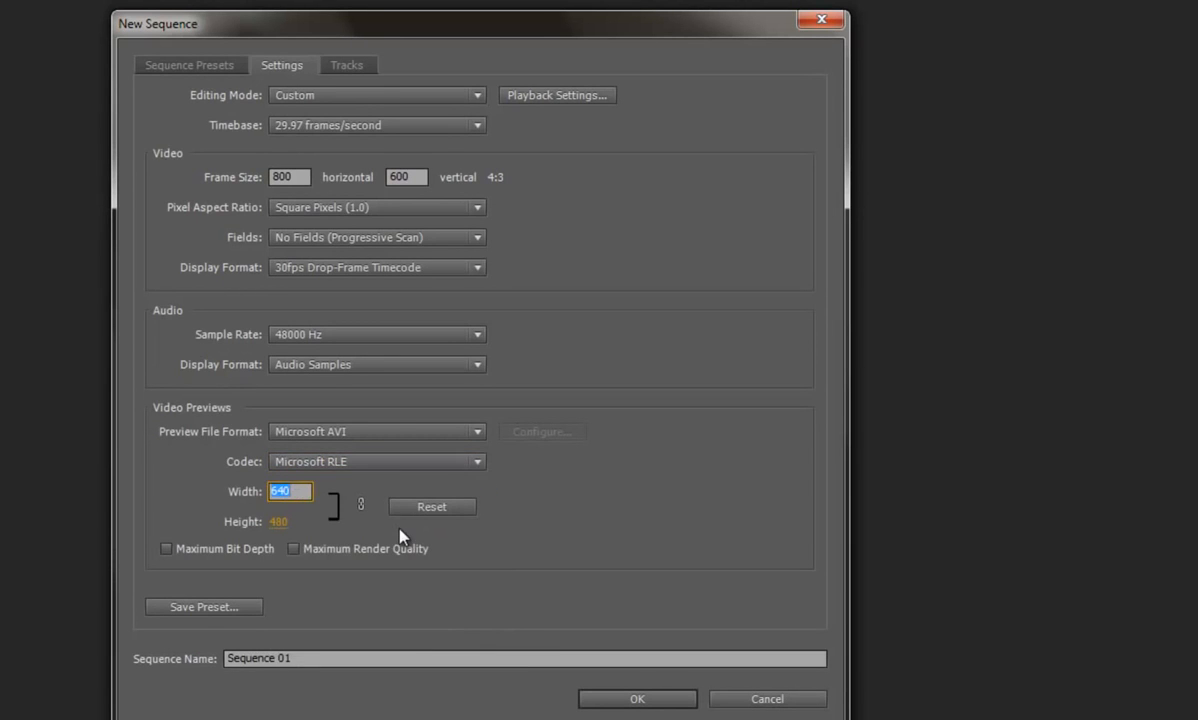
pyautogui.write('800')
pyautogui.click(278, 521)
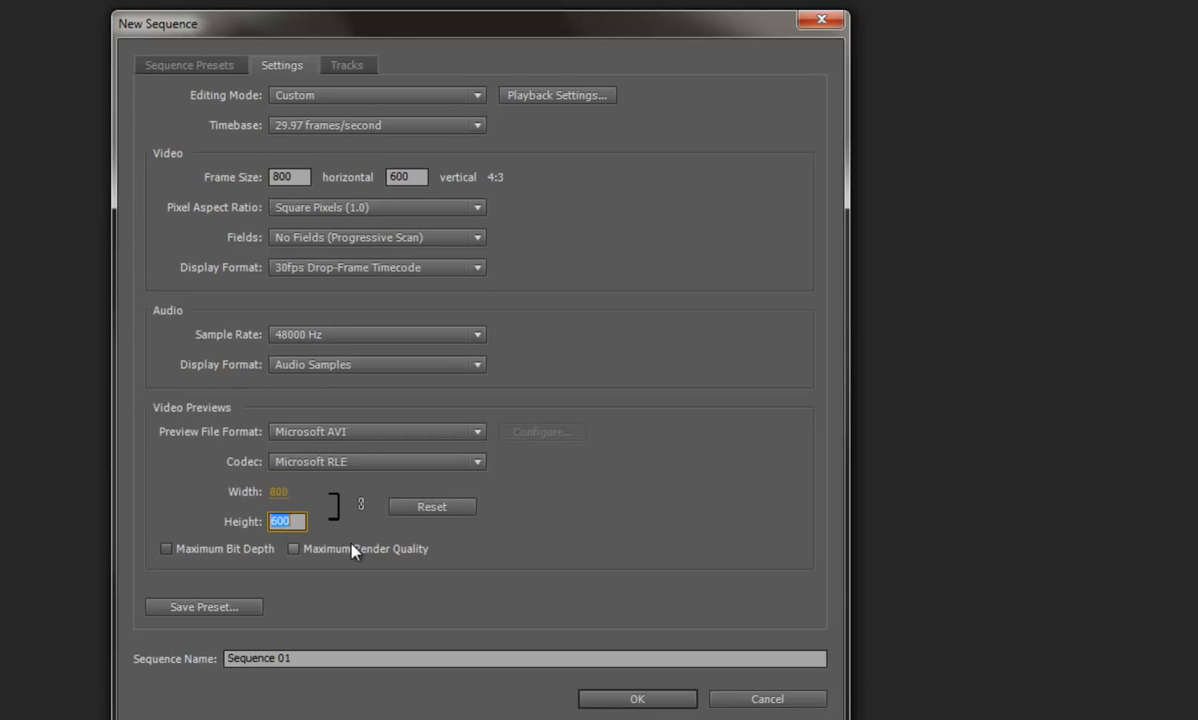
pyautogui.press('Return')
# - Name the sequence "My Video Pictures"
pyautogui.click(230, 660)
pyautogui.press('BackSpace')
pyautogui.write('My ')
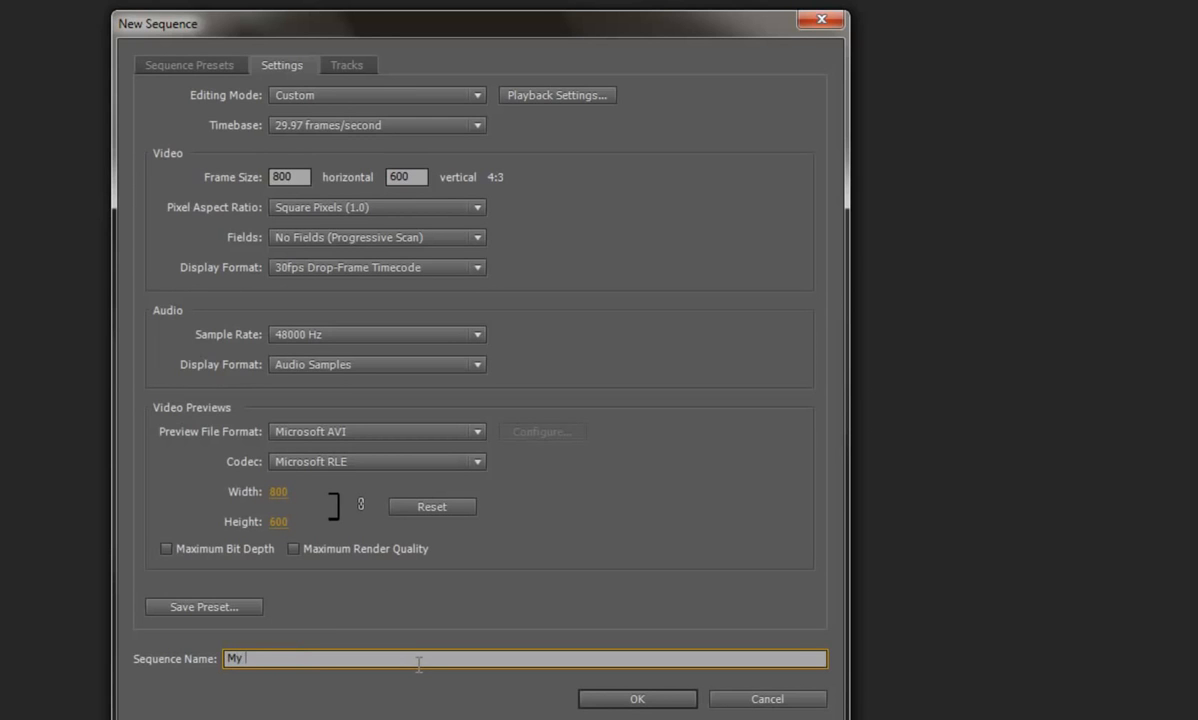
pyautogui.write('Video Pictures')
# - Save the sequence settings as a preset named "Picture to Video 800x600" without a description, and review its summary
pyautogui.click(204, 607)
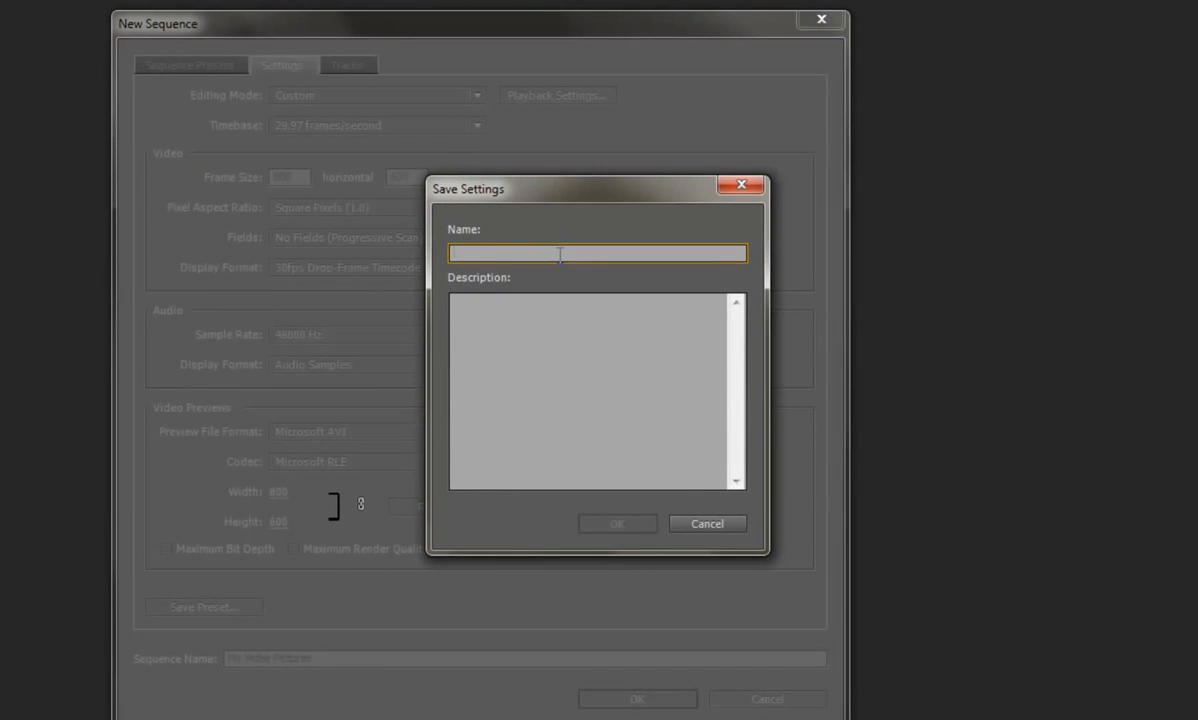
pyautogui.write('Picture t')
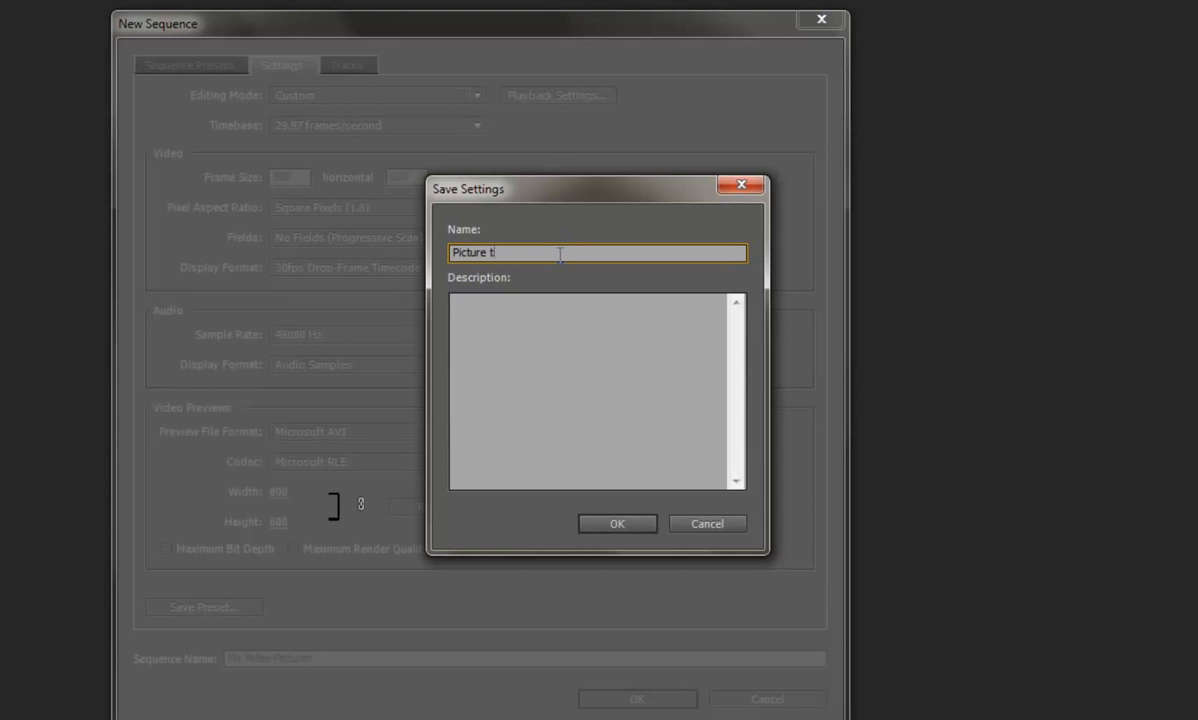
pyautogui.write('o Video 800x600')
pyautogui.click(555, 349)
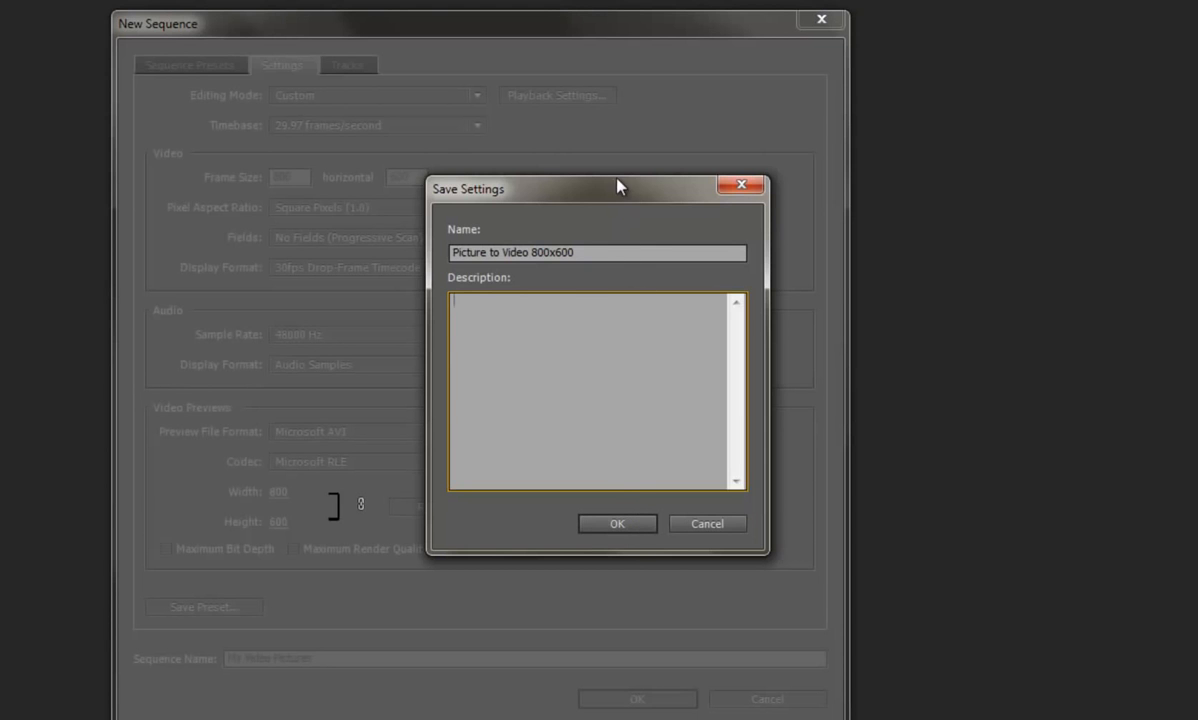
pyautogui.click(627, 529)
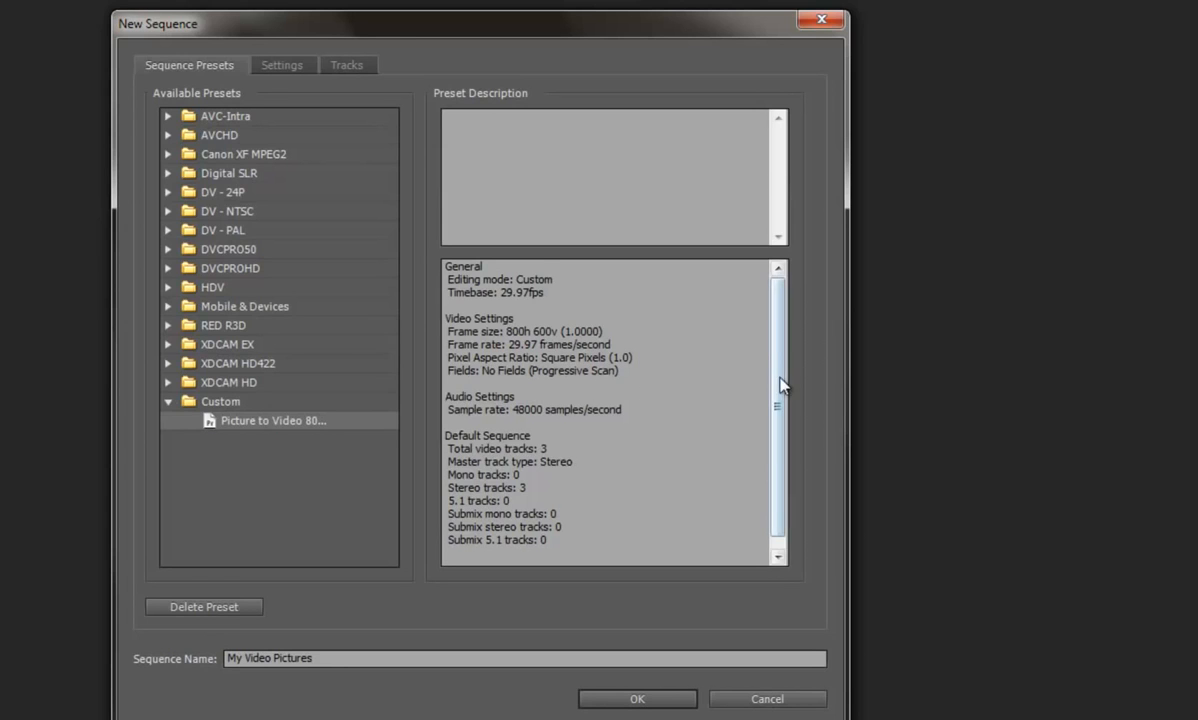
pyautogui.scroll(-1, 781, 430)
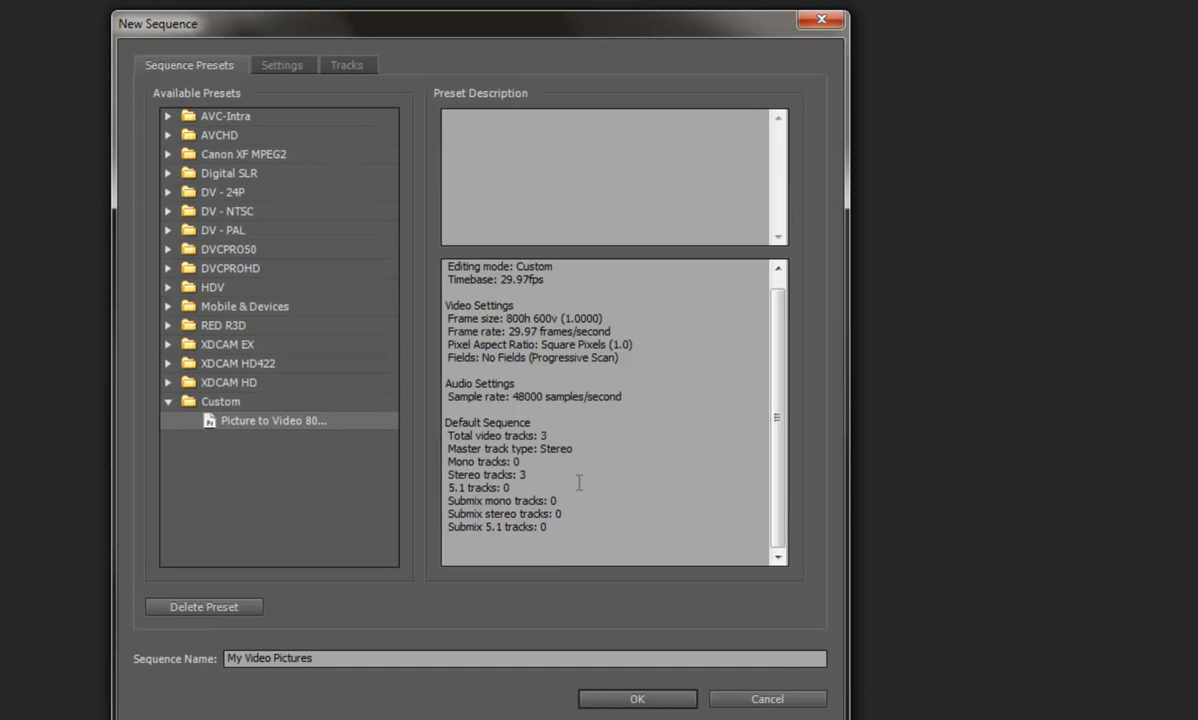
# - Create the "My Video Pictures" sequence from the custom preset and look over its timeline, program monitor and source monitor
pyautogui.click(631, 700)
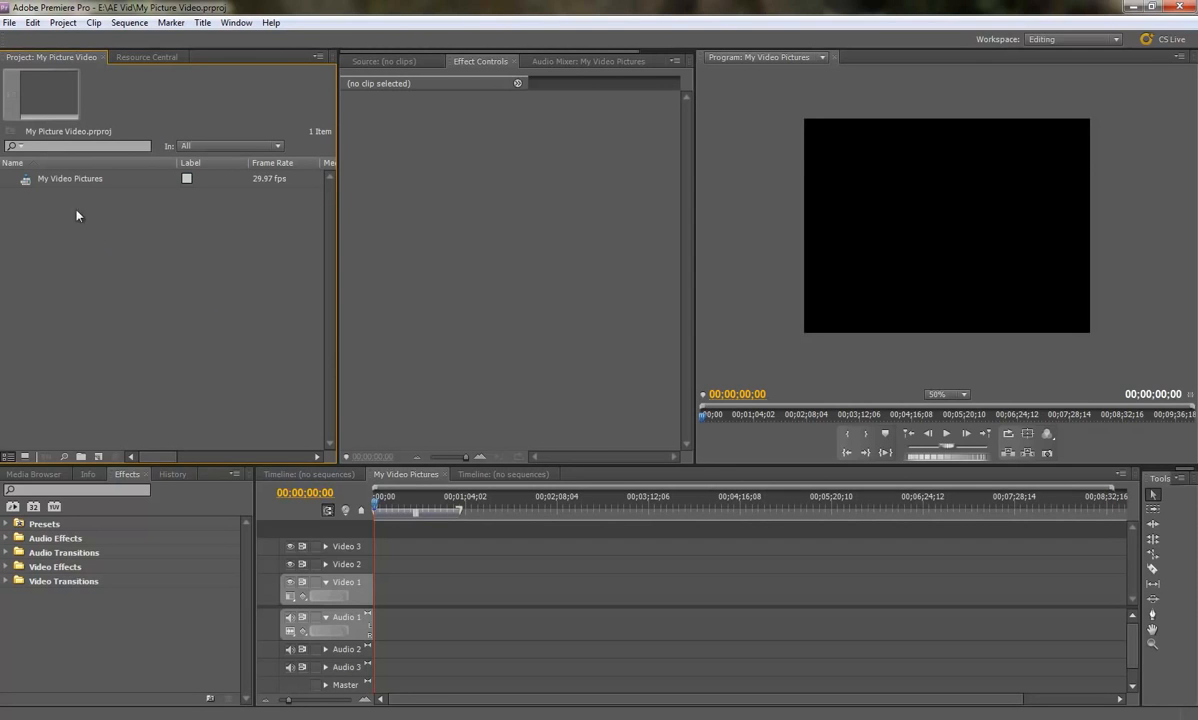
pyautogui.click(26, 178)
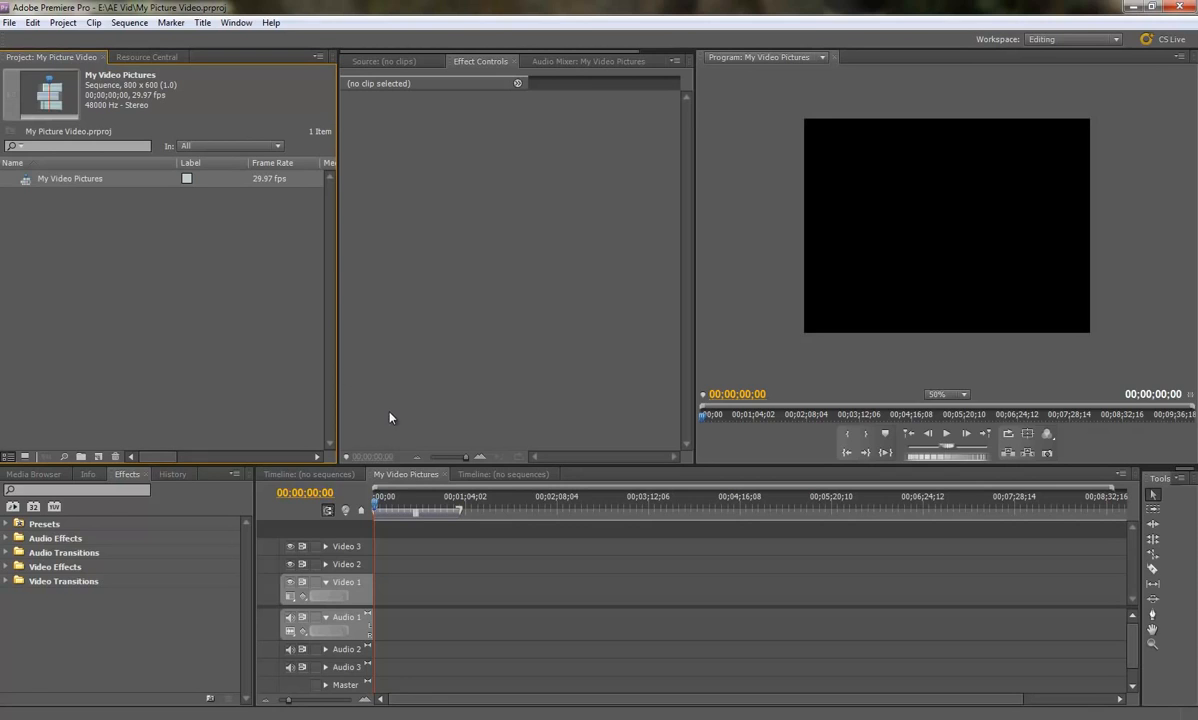
pyautogui.click(411, 477)
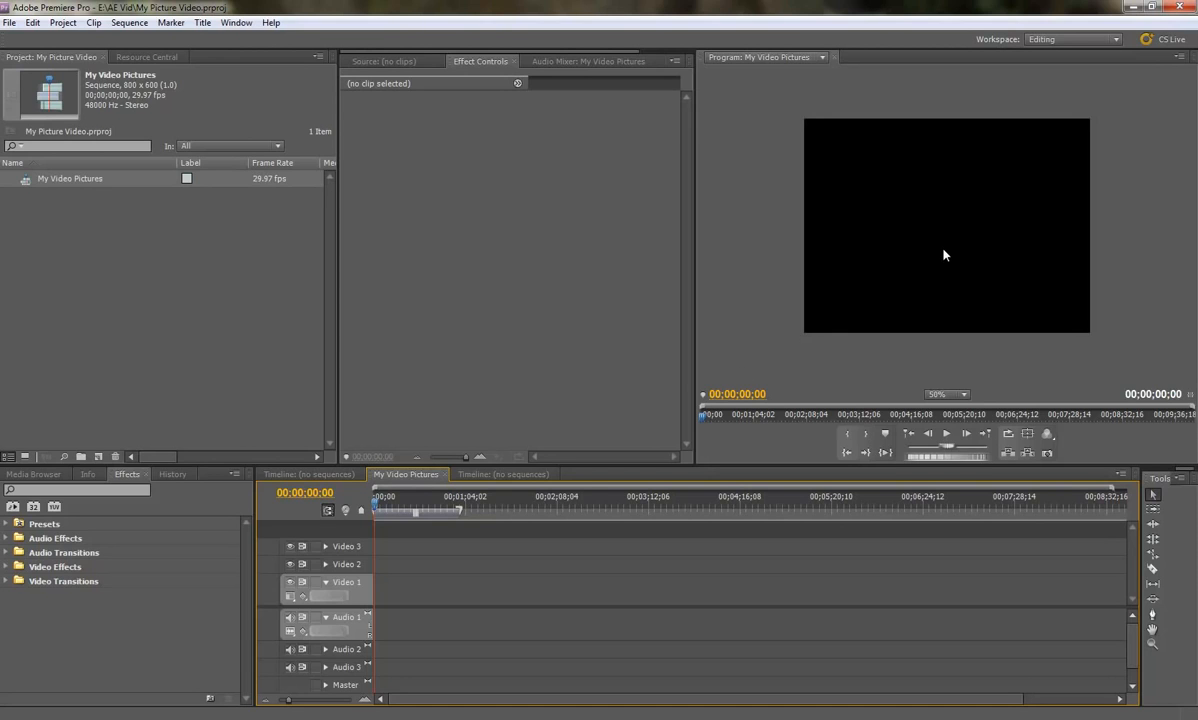
pyautogui.click(881, 229)
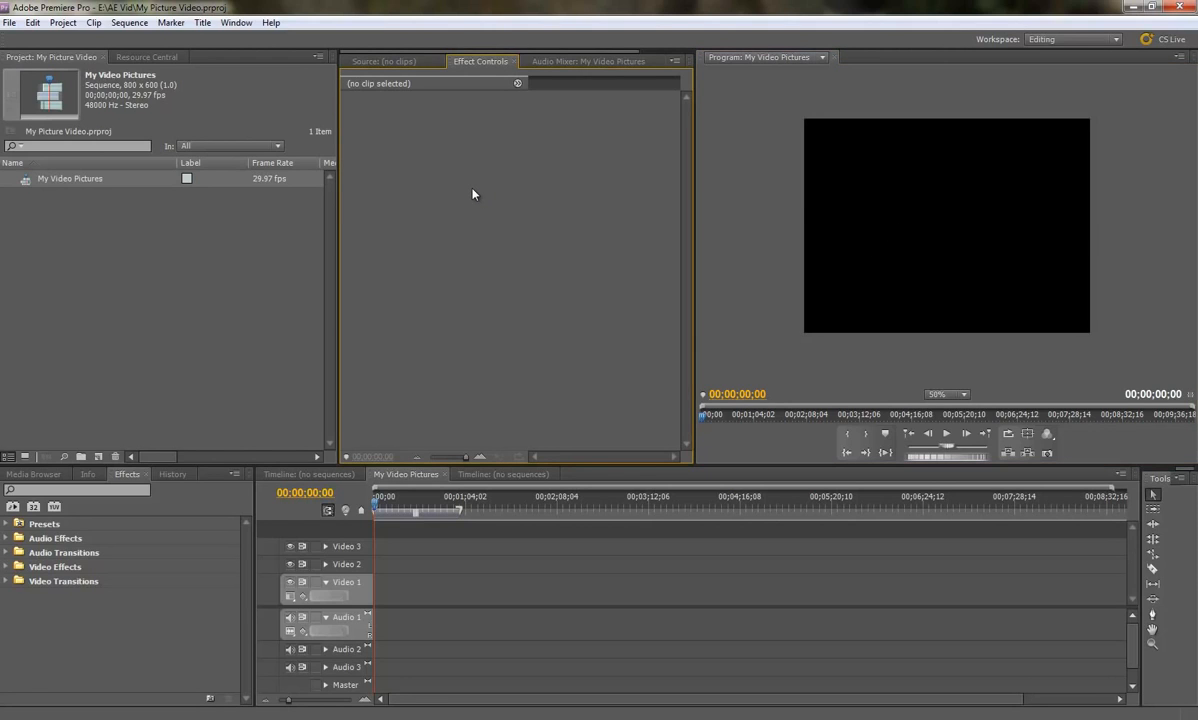
pyautogui.click(380, 61)
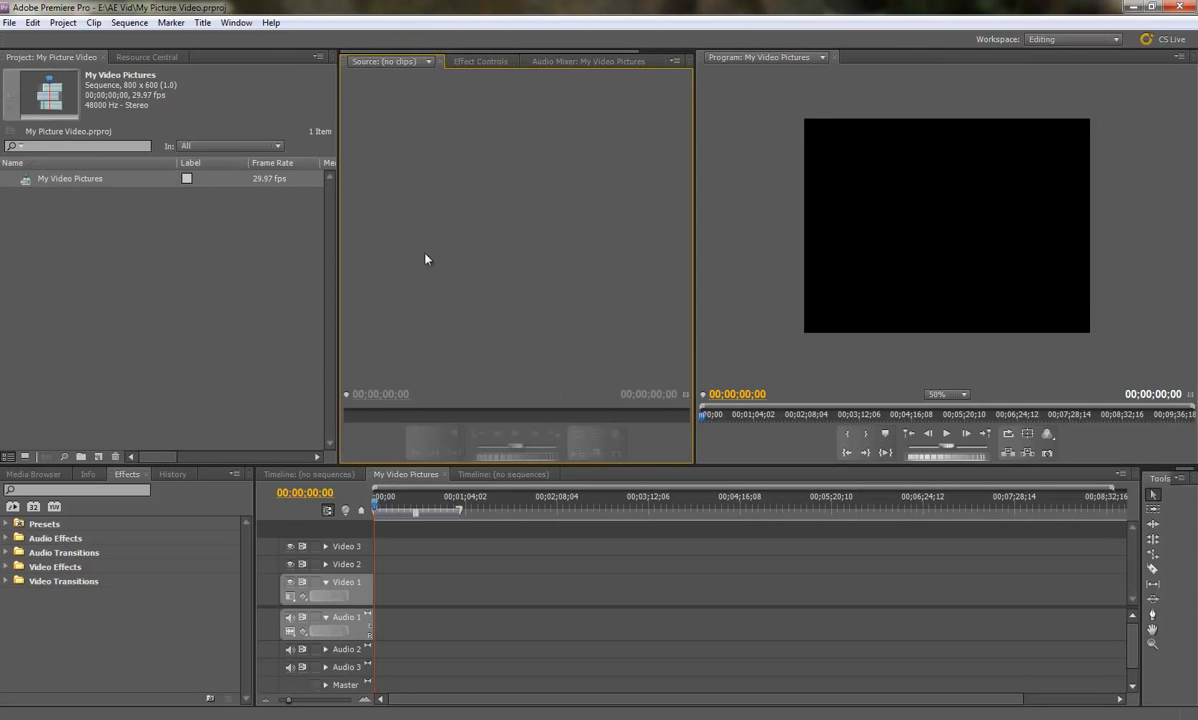
# - Bring the Music folder window up beside the project, and create two project bins named "Audio" and "Images"
pyautogui.click(205, 718)
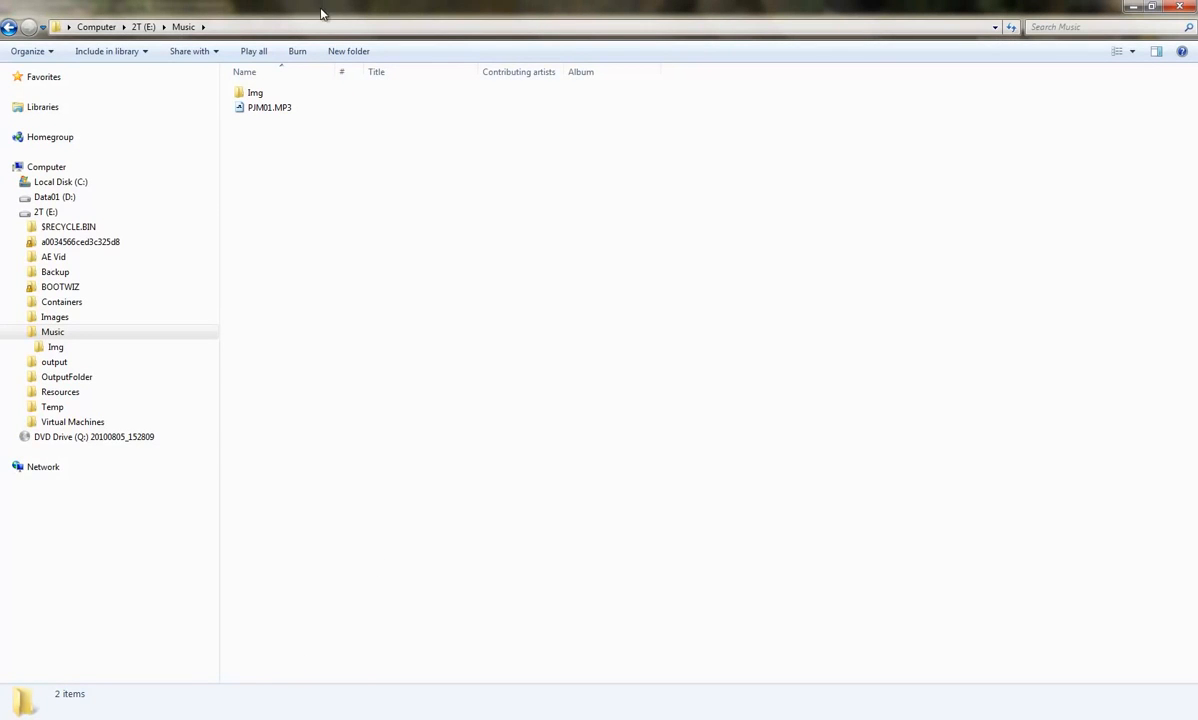
pyautogui.moveTo(321, 8); pyautogui.dragTo(768, 145)
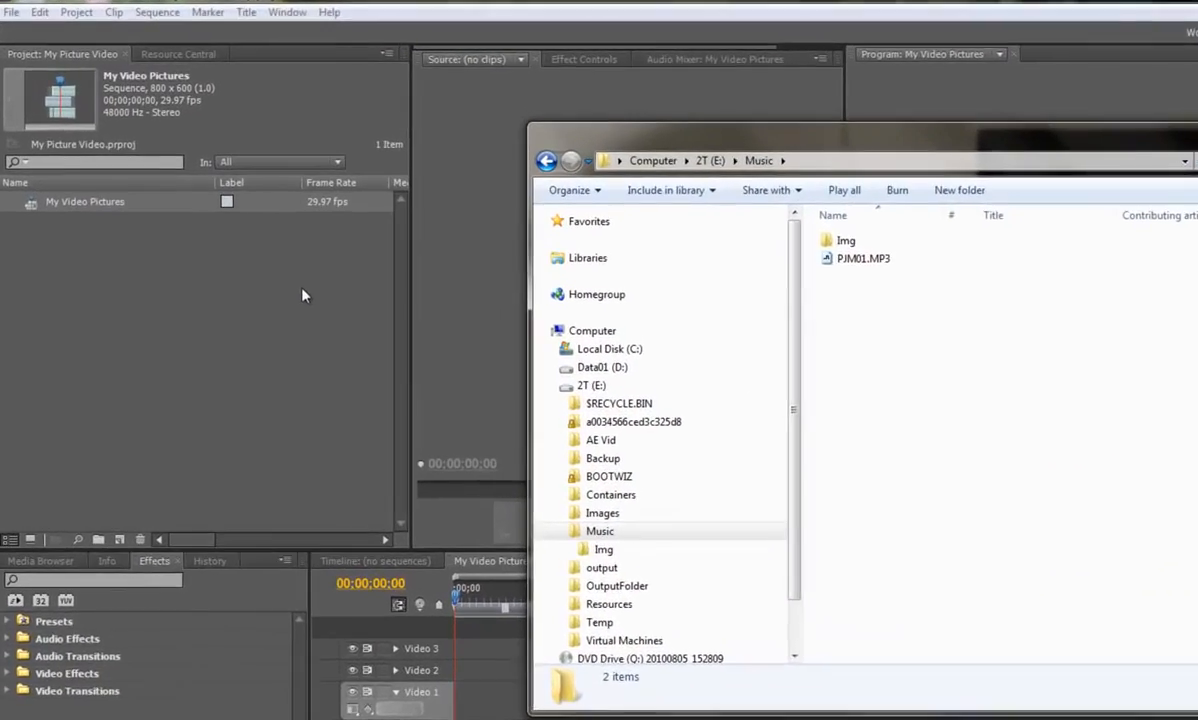
pyautogui.click(249, 256)
pyautogui.click(135, 714)
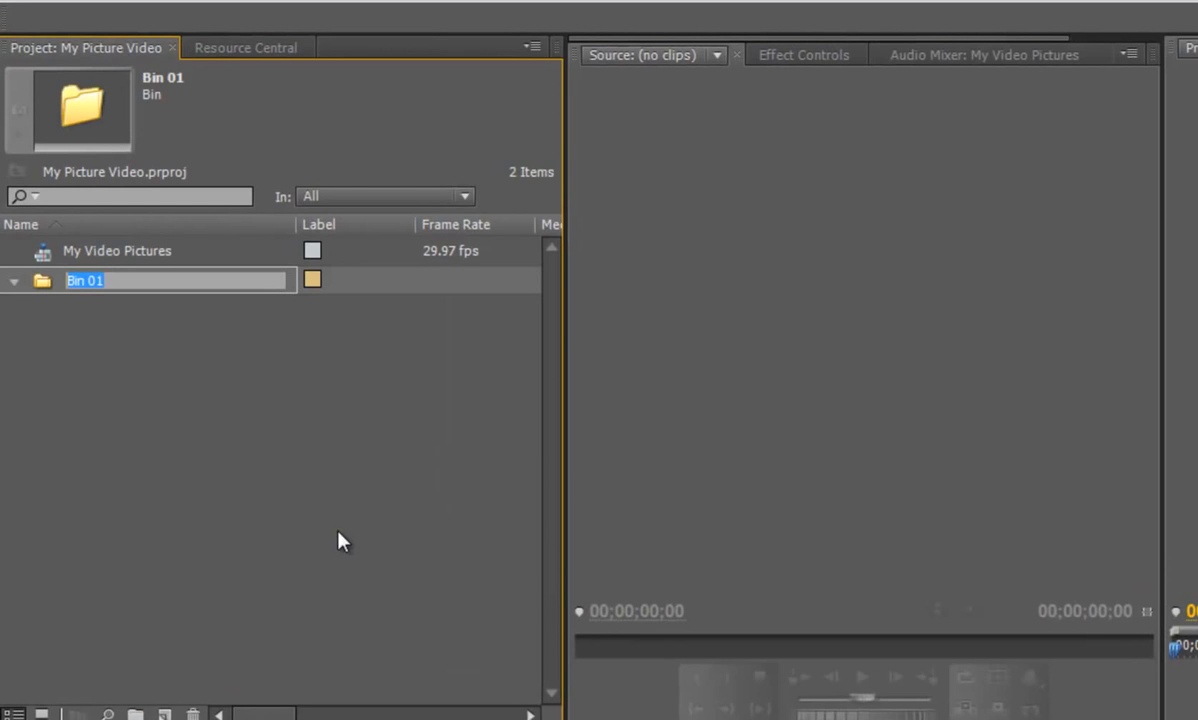
pyautogui.write('Audio')
pyautogui.press('Return')
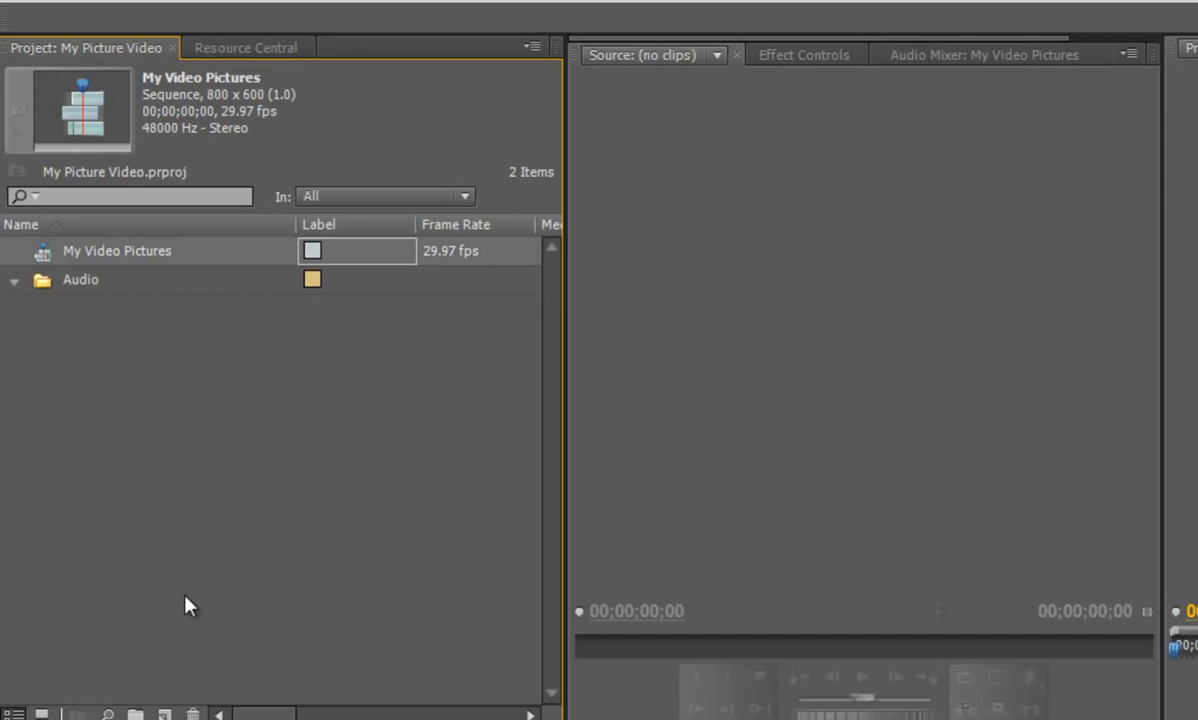
pyautogui.click(135, 714)
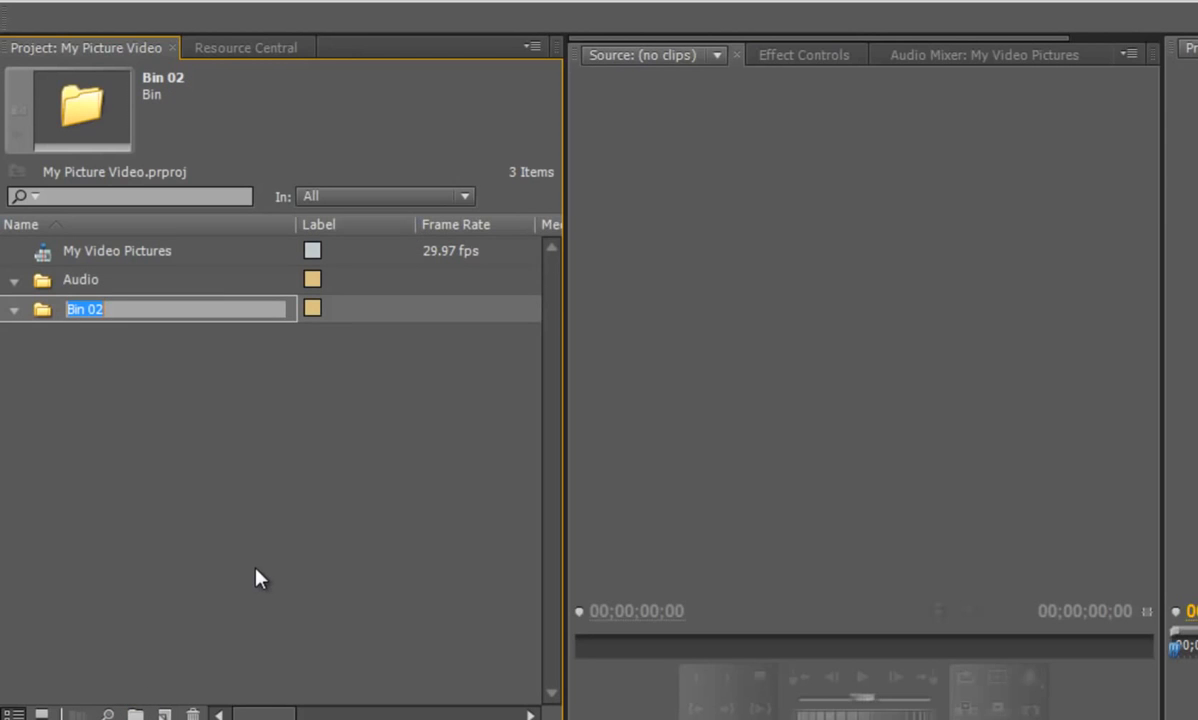
pyautogui.write('Images')
pyautogui.press('Return')
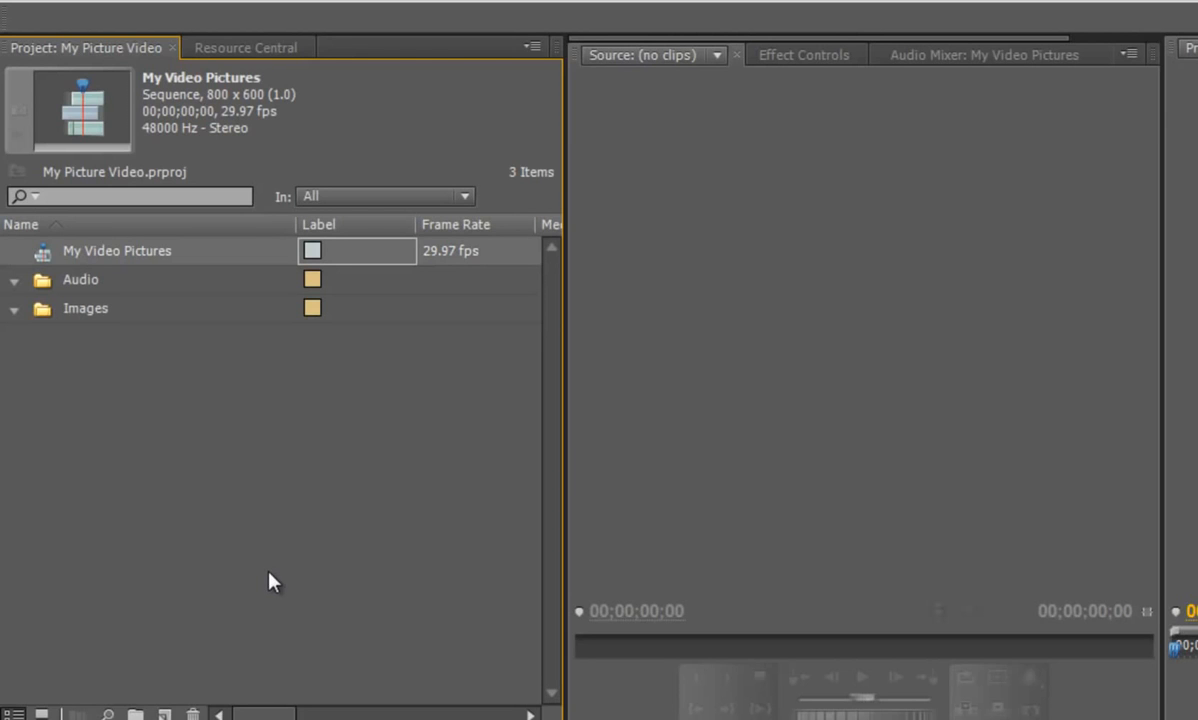
# - From Windows Explorer, import PJM01.MP3 into the Audio bin and all pictures of the Img folder into the Images bin
pyautogui.hotkey('alt', 'Tab')
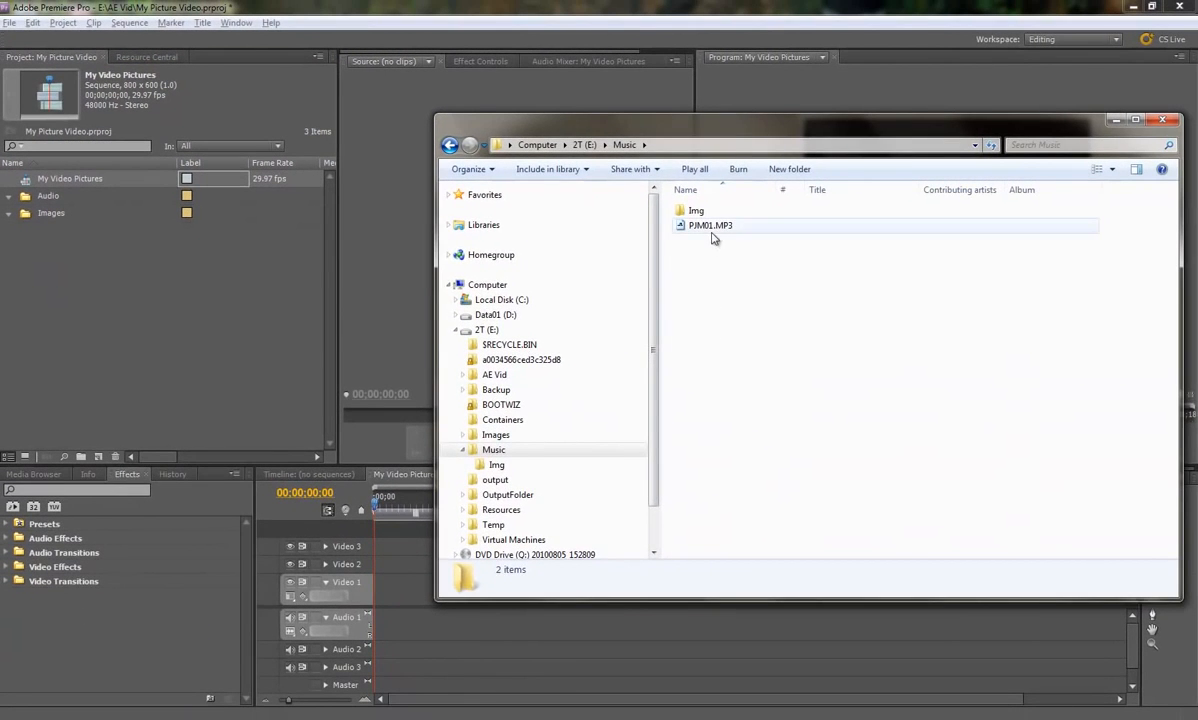
pyautogui.moveTo(711, 228); pyautogui.dragTo(50, 197)
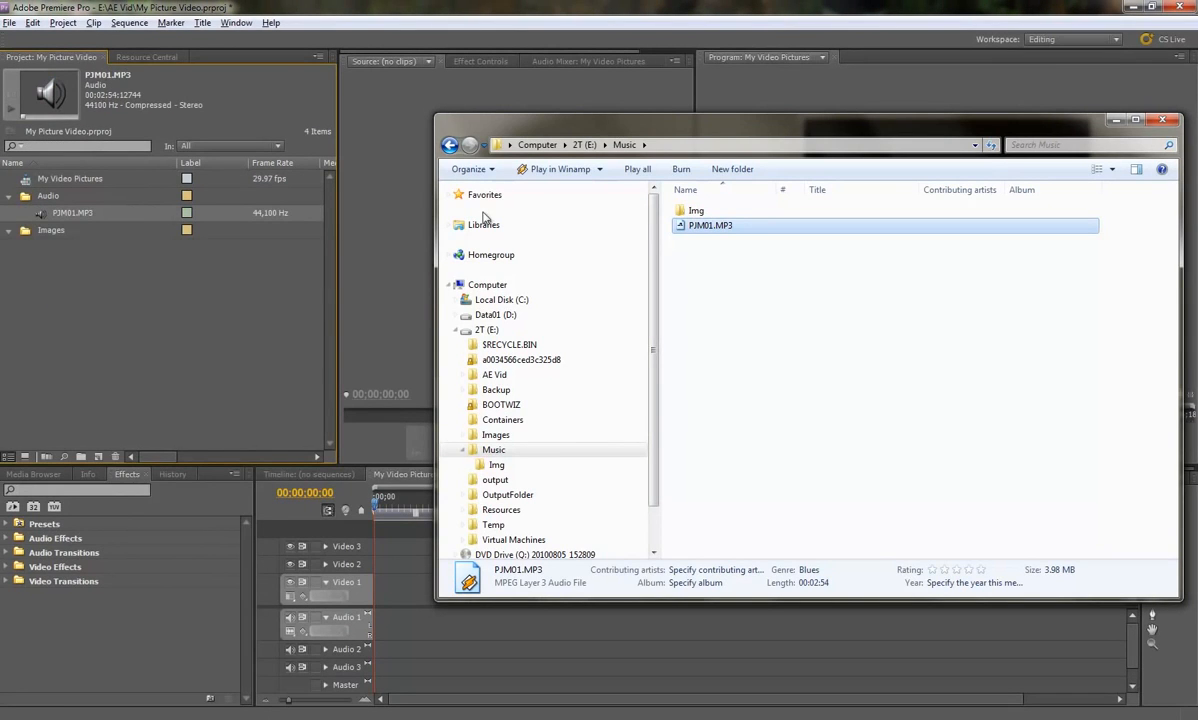
pyautogui.doubleClick(686, 212)
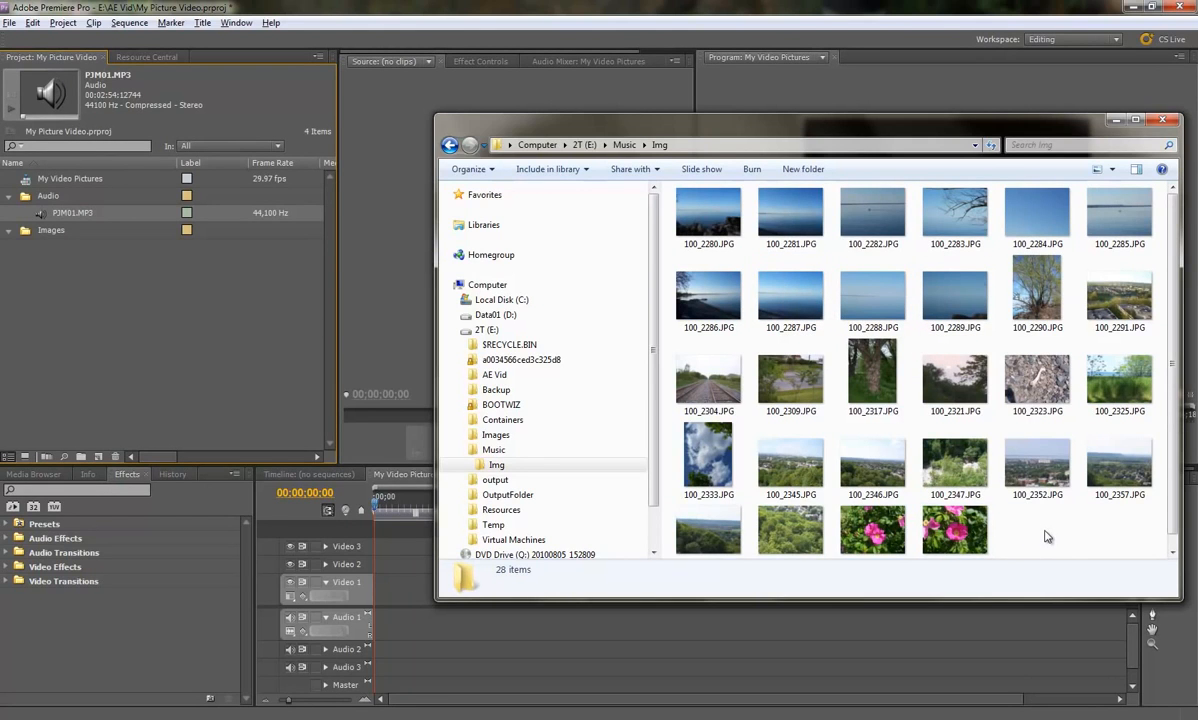
pyautogui.hotkey('ctrl', 'a')
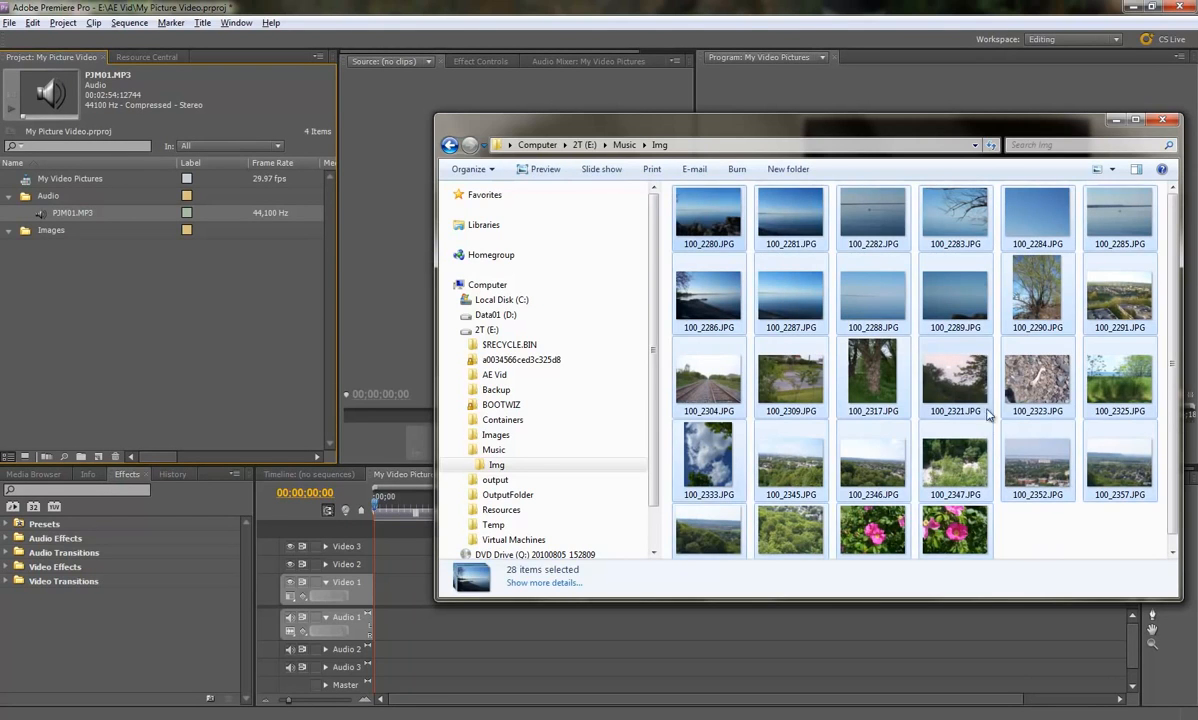
pyautogui.moveTo(965, 377); pyautogui.dragTo(55, 234)
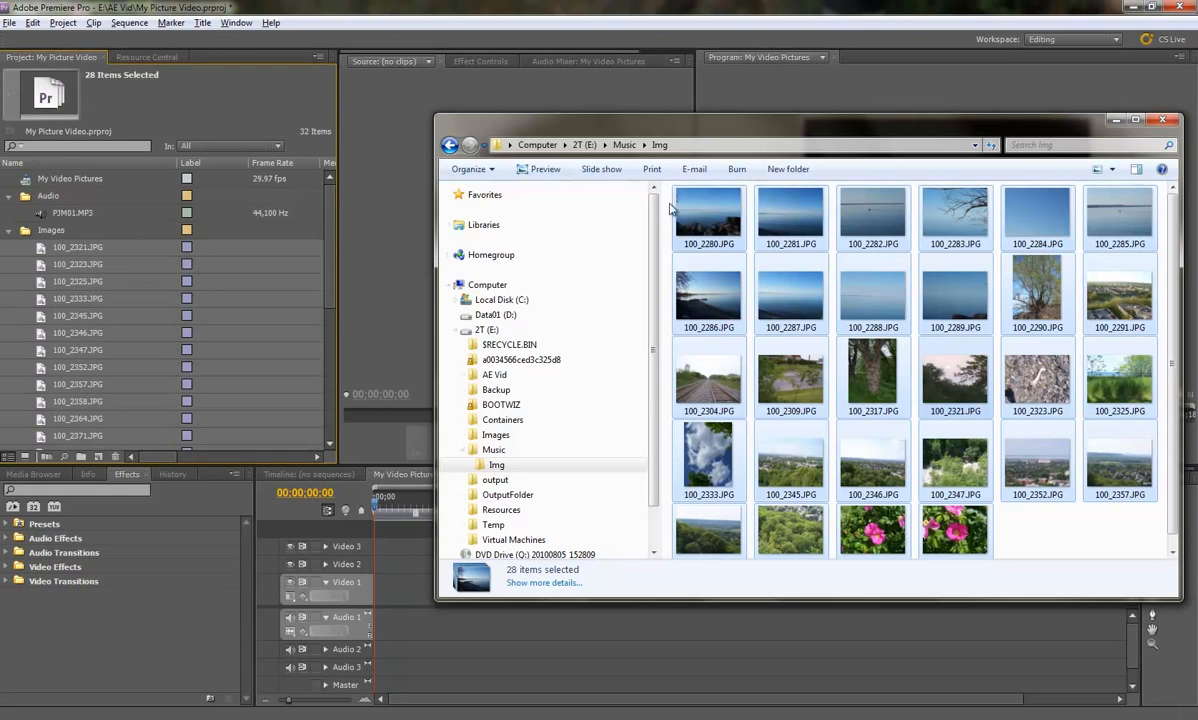
pyautogui.click(1115, 120)
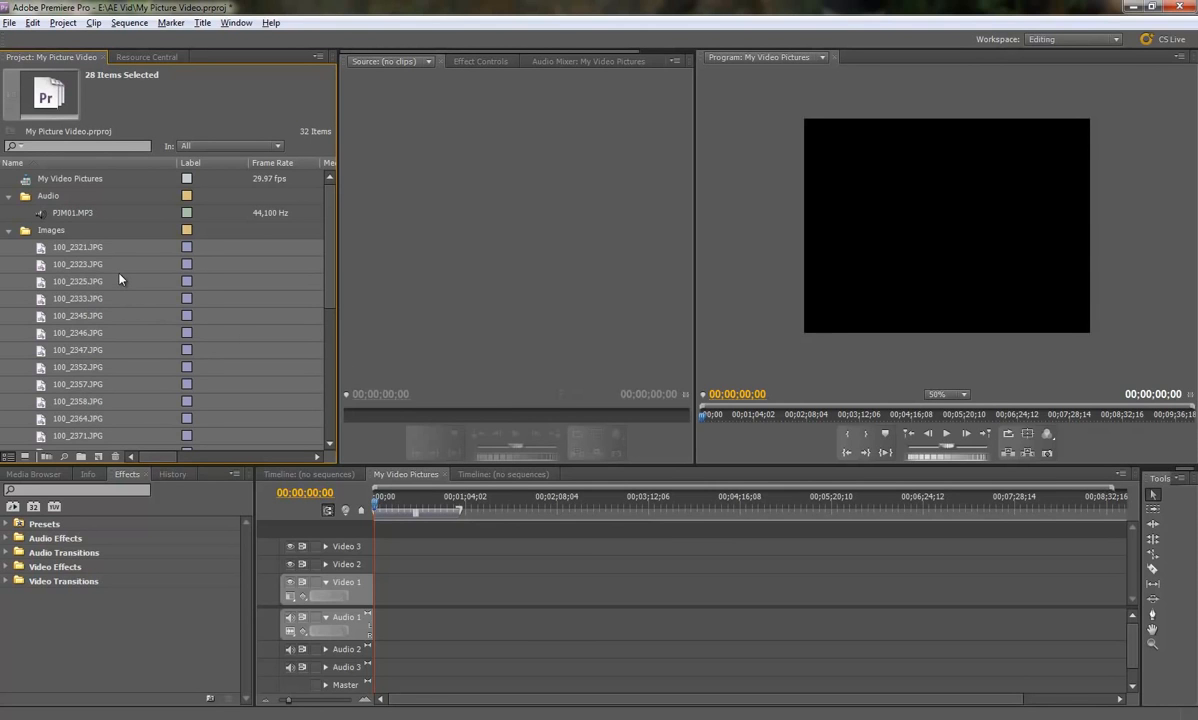
# - Try the full PJM01.MP3 at the start of the Audio 1 track with a short playback, and delete it from the timeline
pyautogui.moveTo(64, 212); pyautogui.dragTo(376, 627)
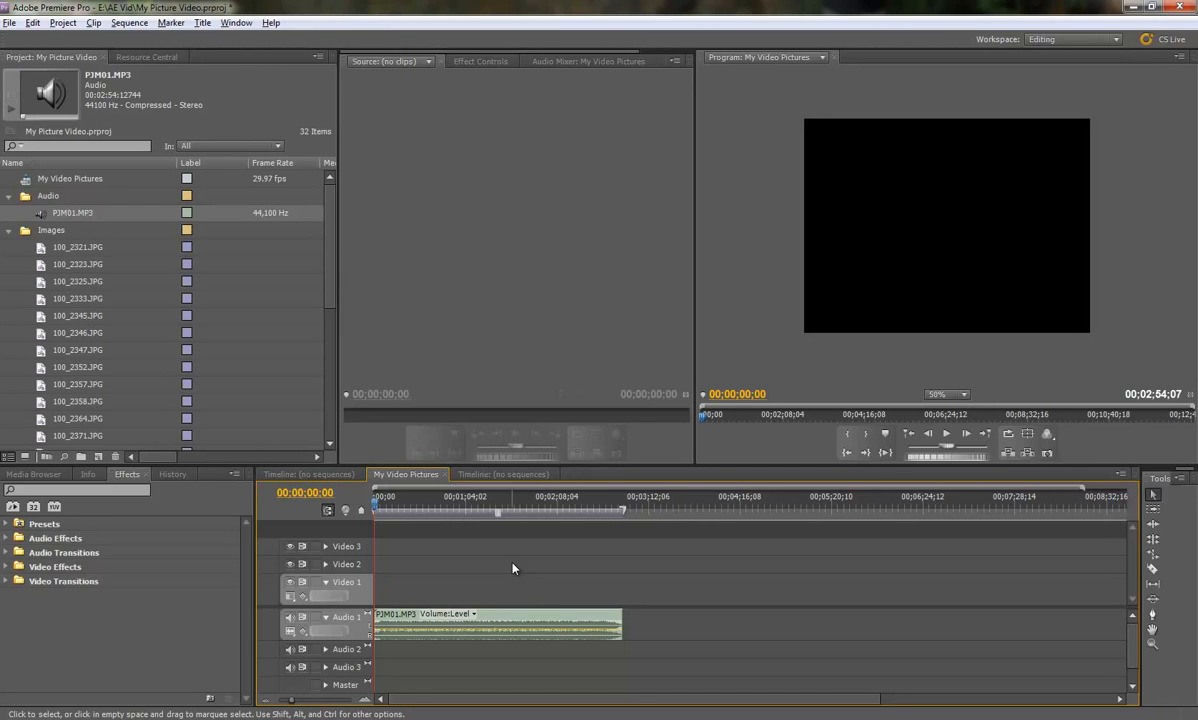
pyautogui.click(947, 434)
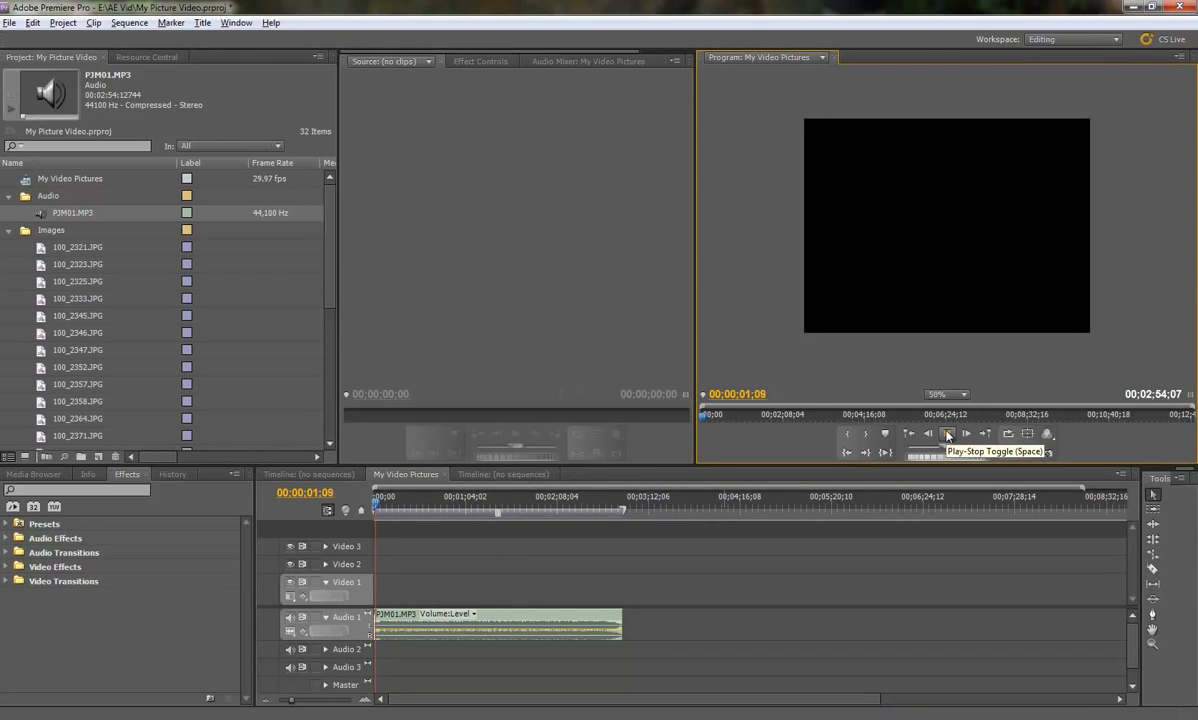
pyautogui.click(947, 434)
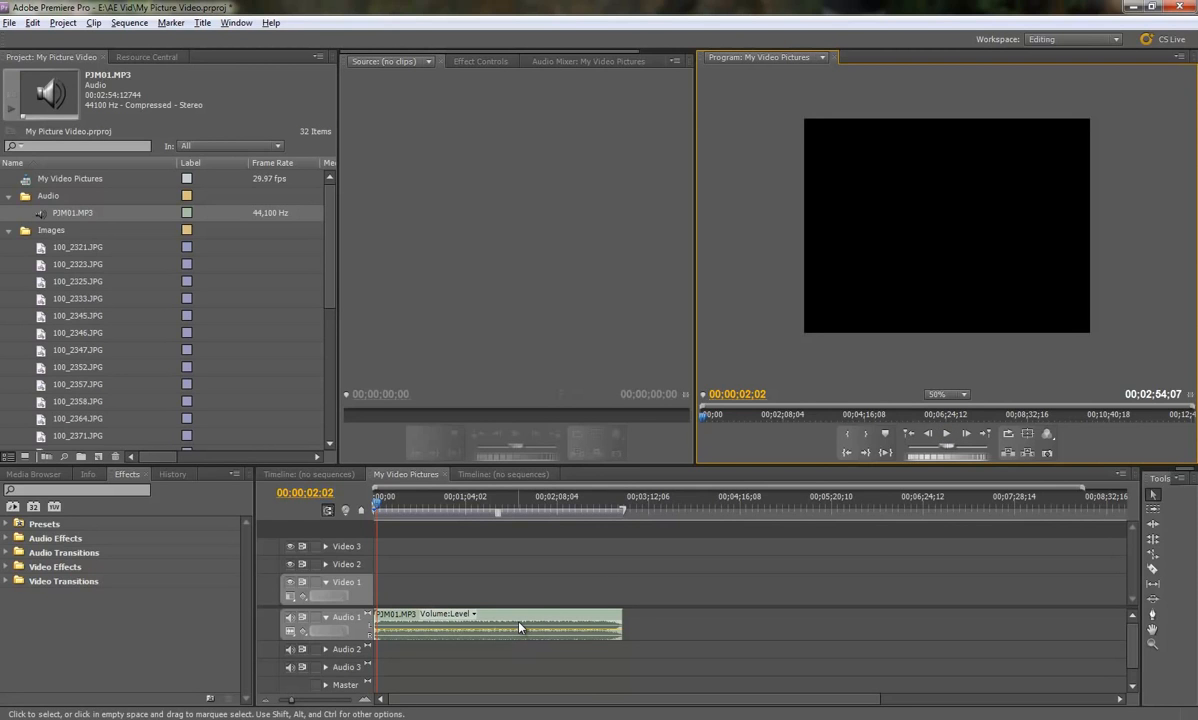
pyautogui.click(519, 627)
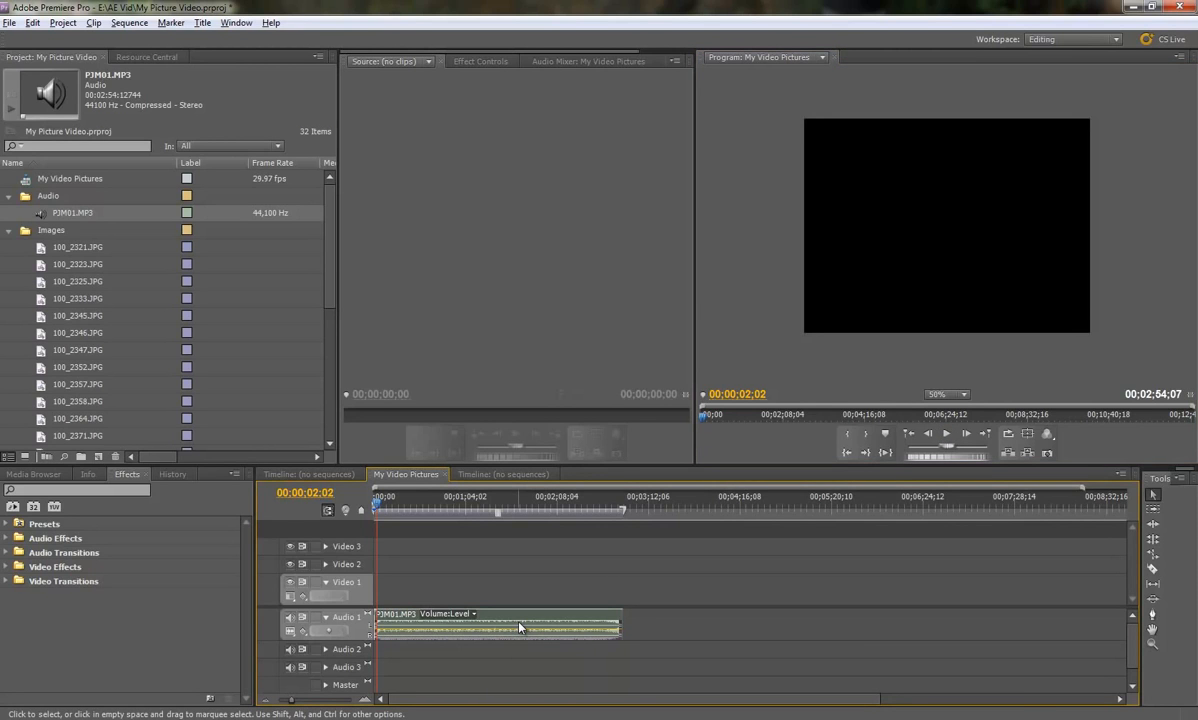
pyautogui.press('Delete')
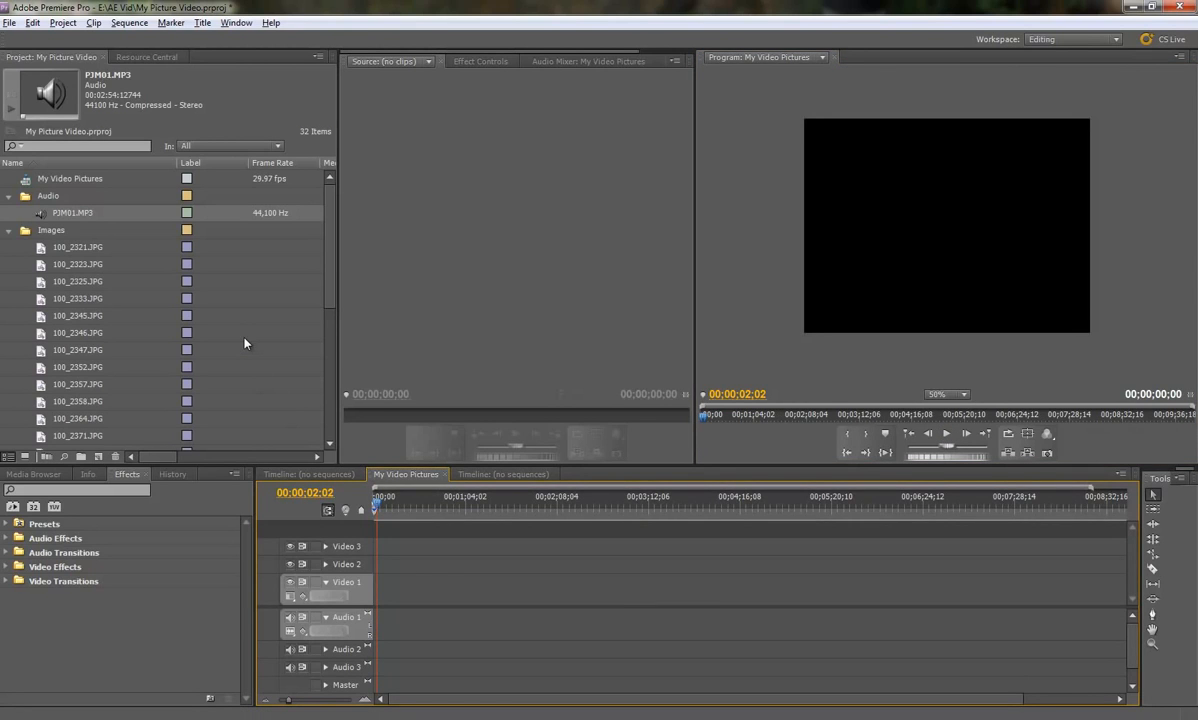
# - Open PJM01.MP3 in the source monitor and set its in point at 00;00;20;08 and its out point at 00;02;28;16
pyautogui.doubleClick(40, 215)
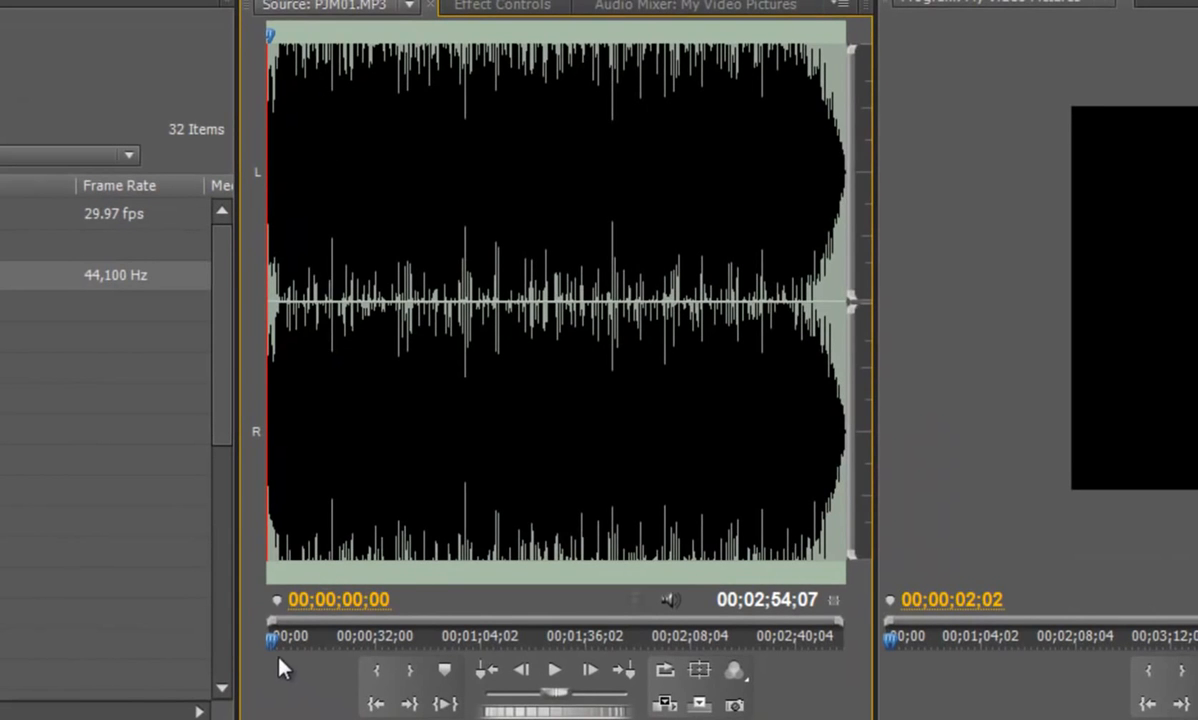
pyautogui.moveTo(273, 641); pyautogui.dragTo(342, 636)
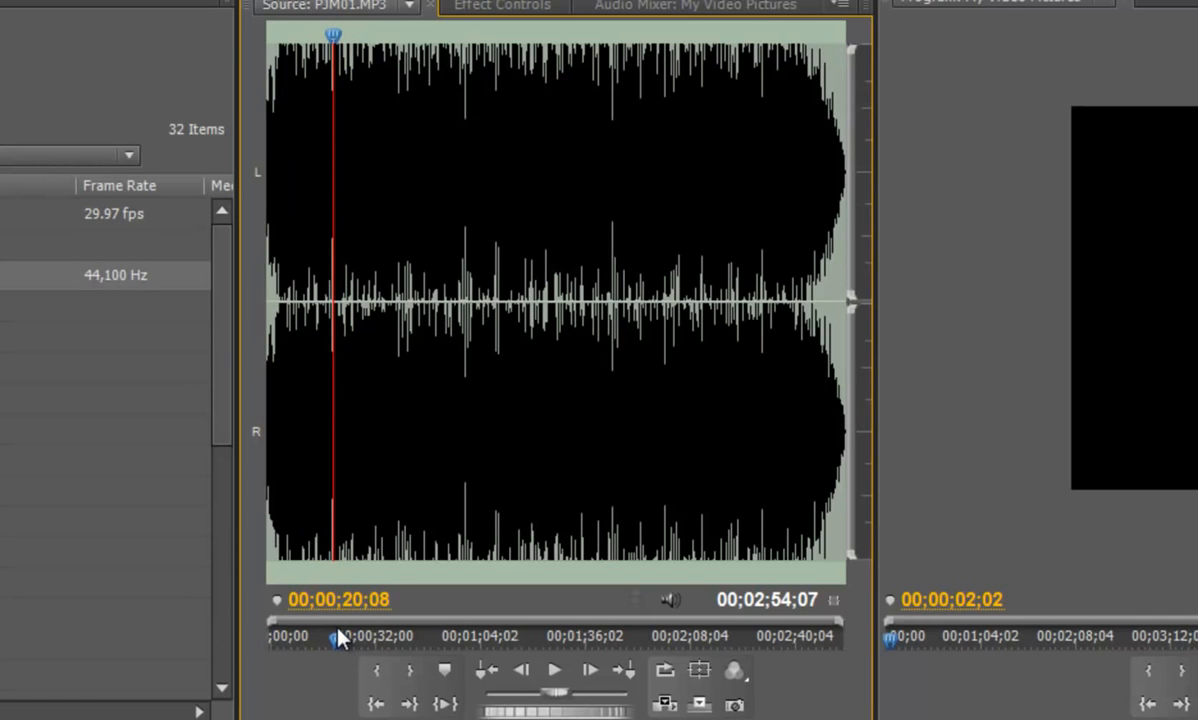
pyautogui.click(378, 671)
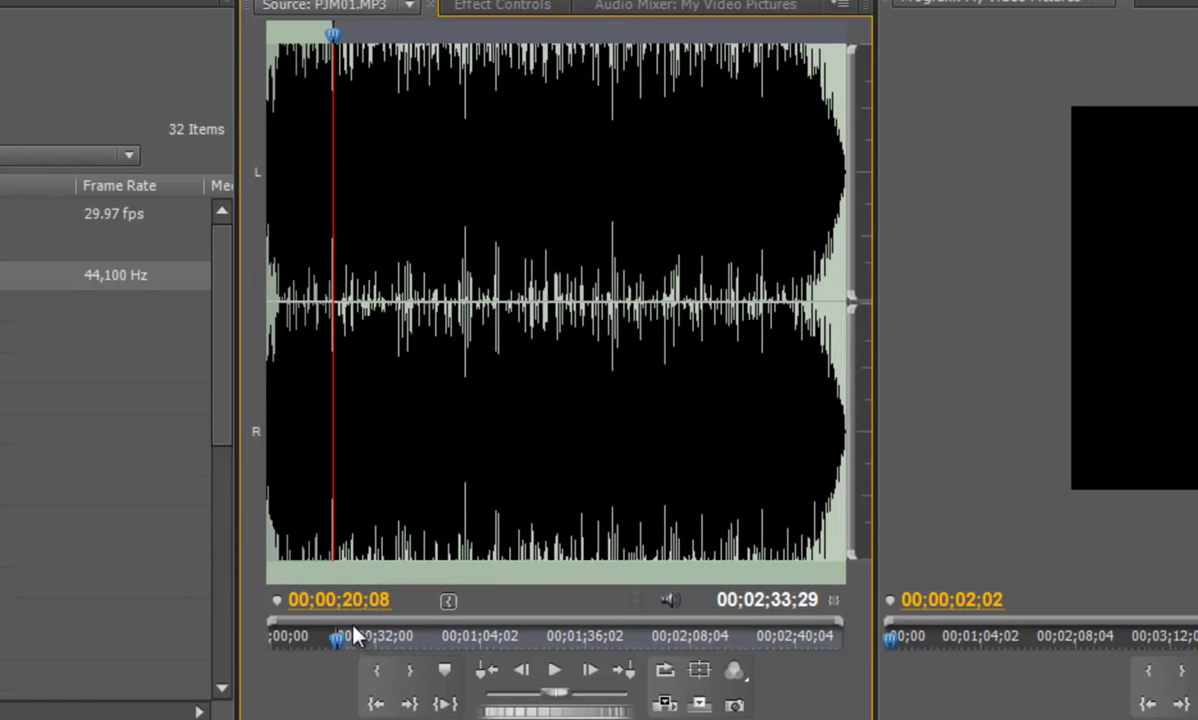
pyautogui.moveTo(334, 642); pyautogui.dragTo(762, 643)
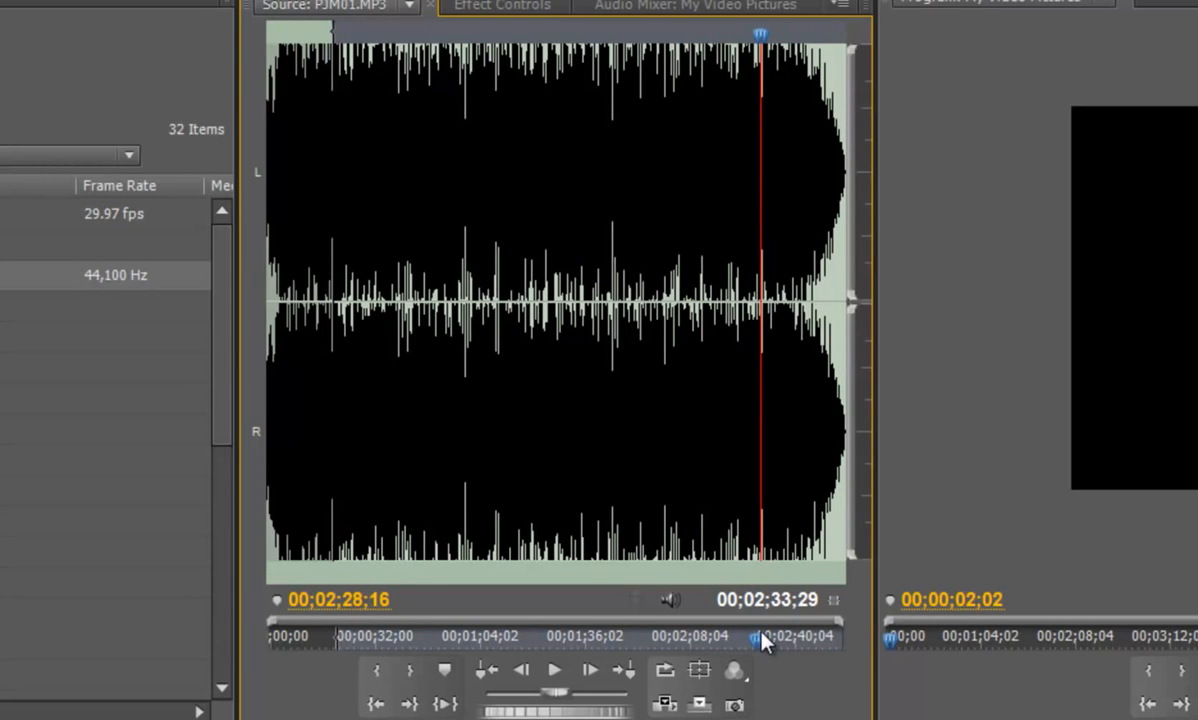
pyautogui.click(410, 671)
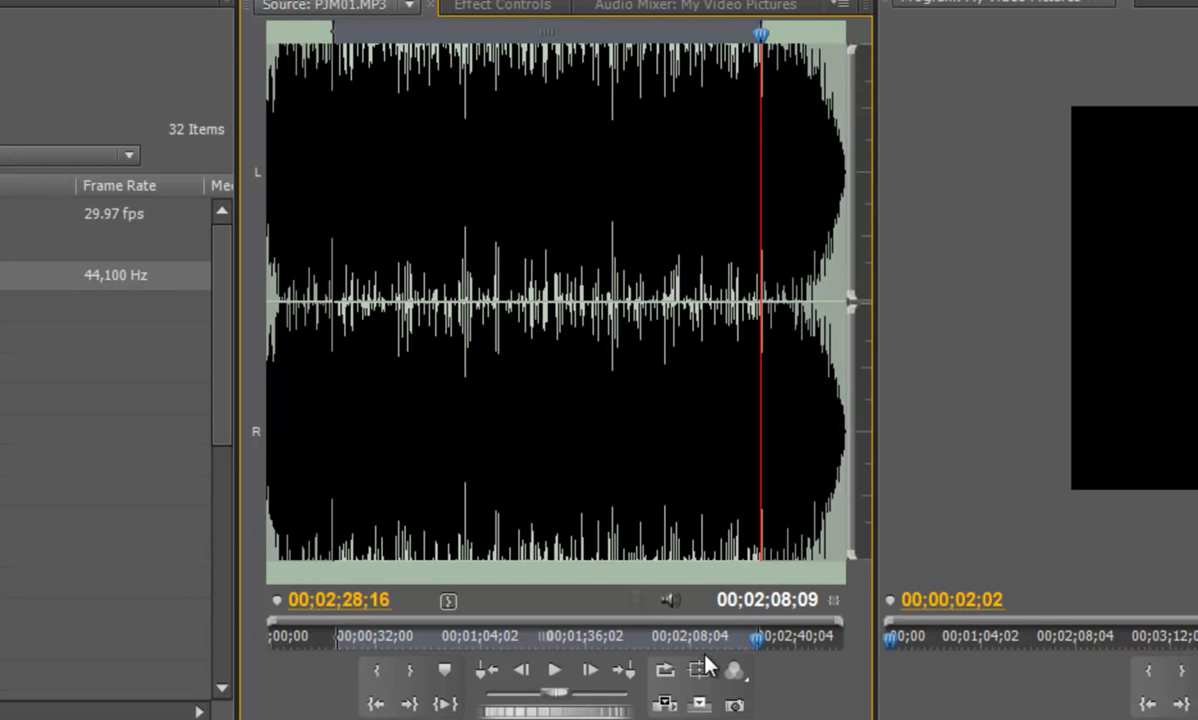
# - Try the marked audio segment from the source monitor at the start of Audio 1, play it briefly, and delete it from the timeline
pyautogui.moveTo(668, 600); pyautogui.dragTo(380, 620)
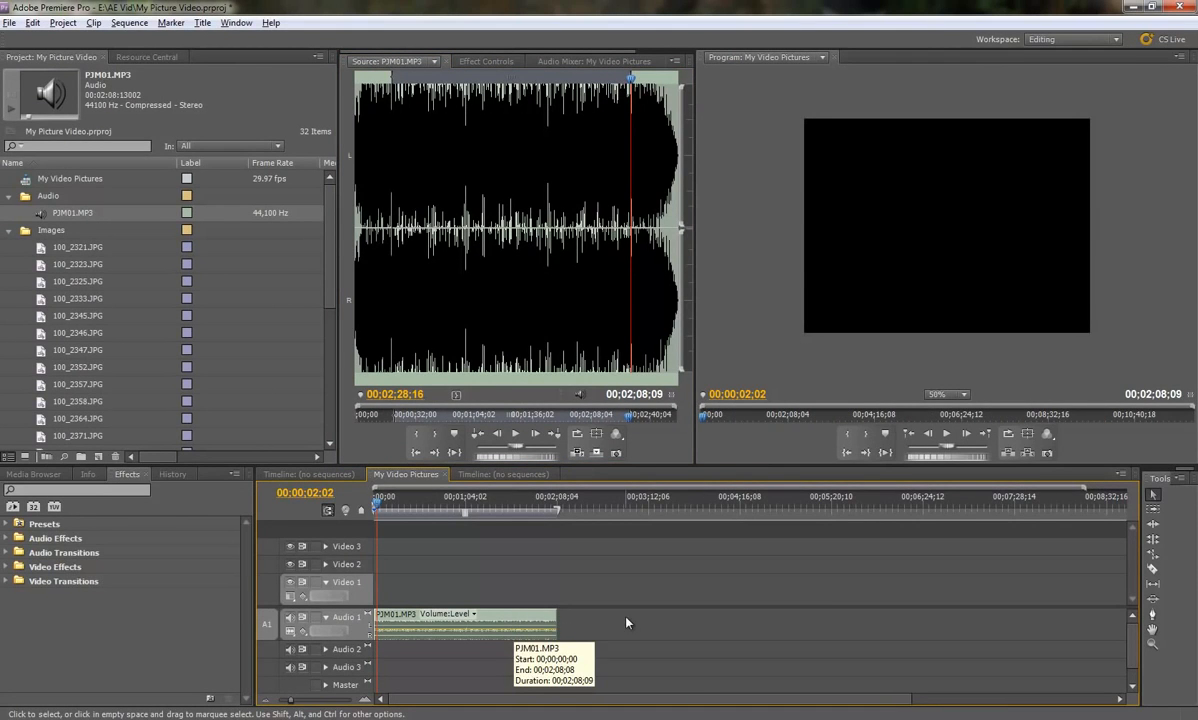
pyautogui.moveTo(377, 501); pyautogui.dragTo(363, 503)
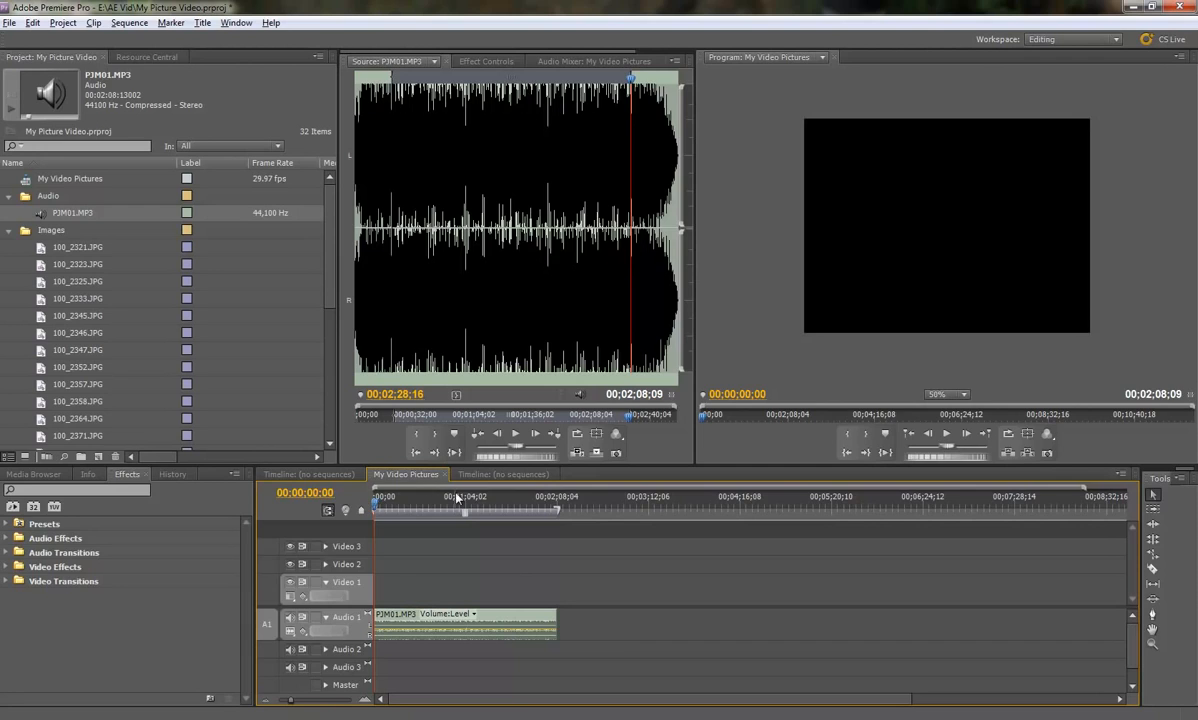
pyautogui.press('space')
pyautogui.press('space')
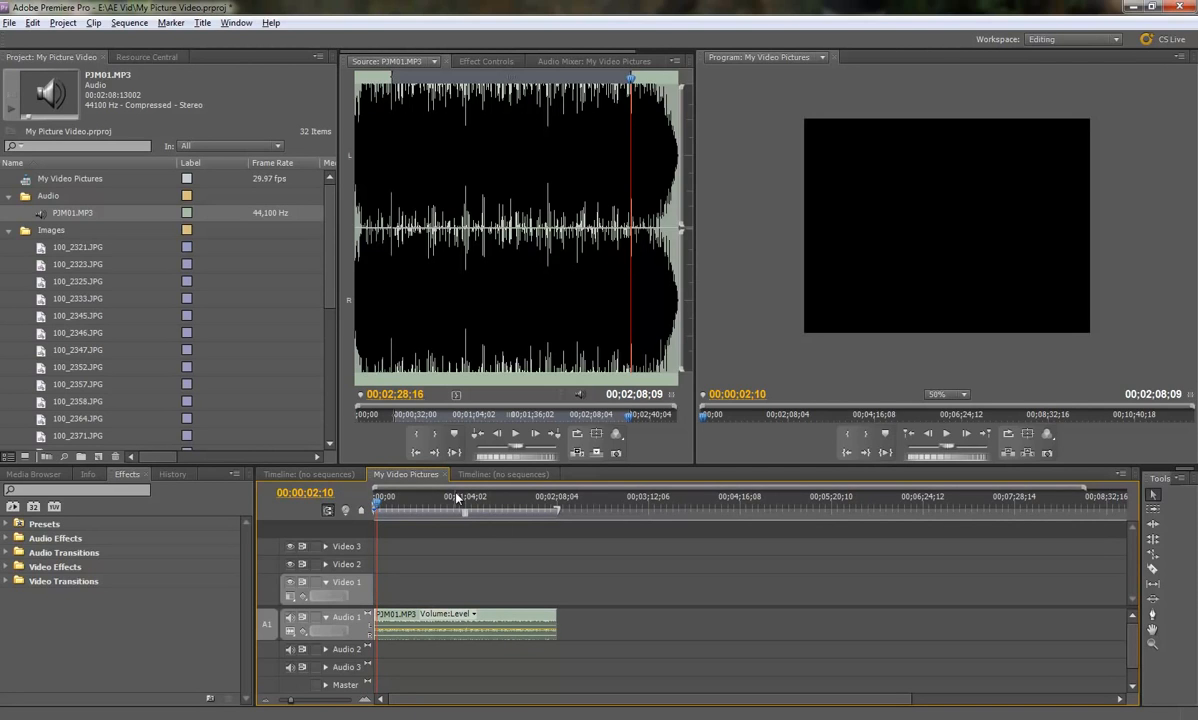
pyautogui.click(493, 618)
pyautogui.press('Delete')
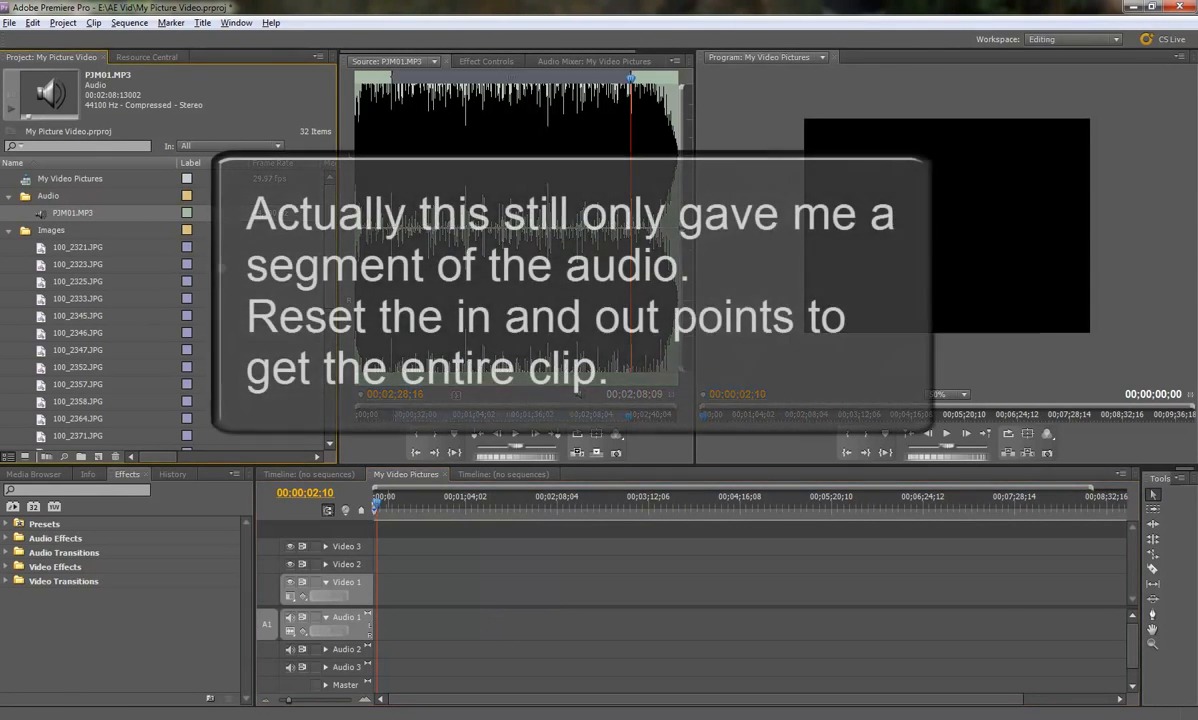
# - Place PJM01.MP3 from the Audio bin at the start of Audio 1, and check the placed clip's waveform and playback
pyautogui.moveTo(42, 215); pyautogui.dragTo(377, 631)
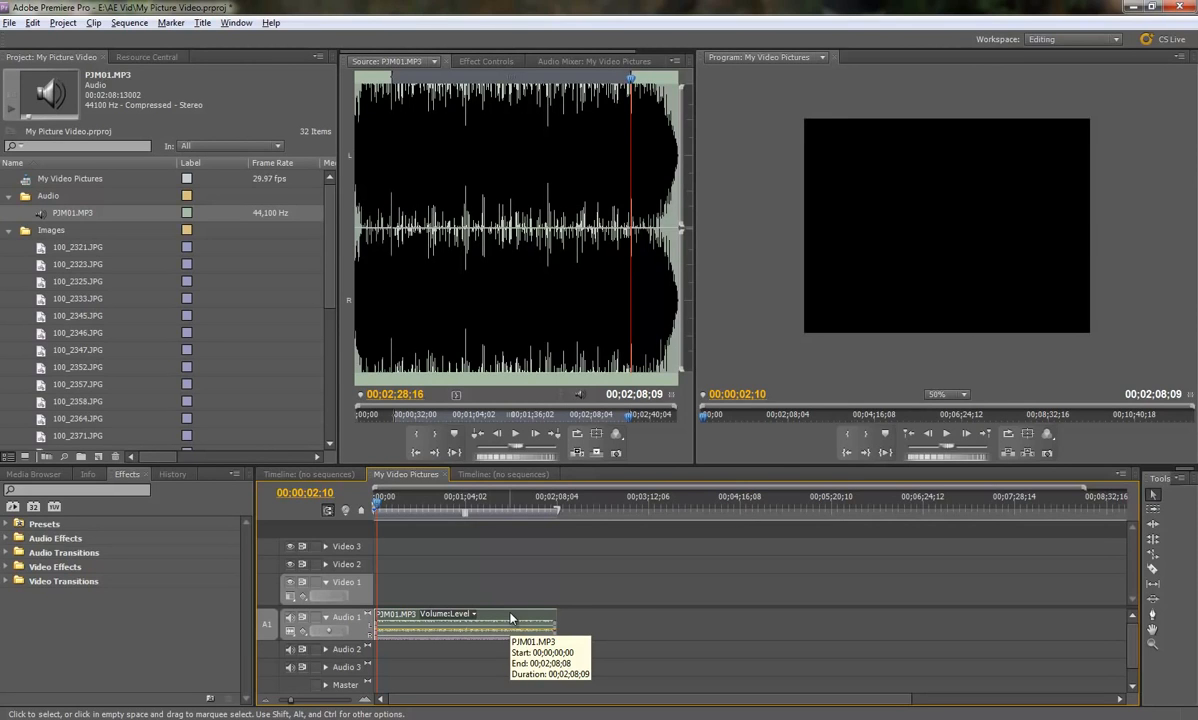
pyautogui.doubleClick(510, 618)
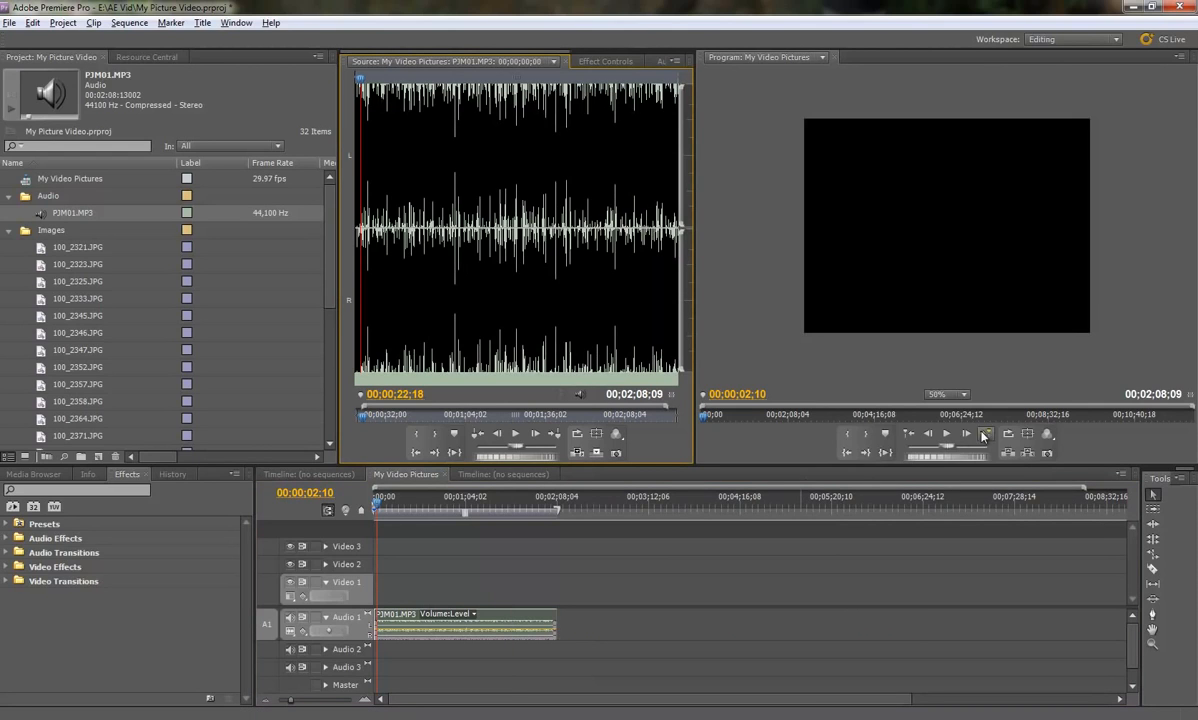
pyautogui.click(946, 433)
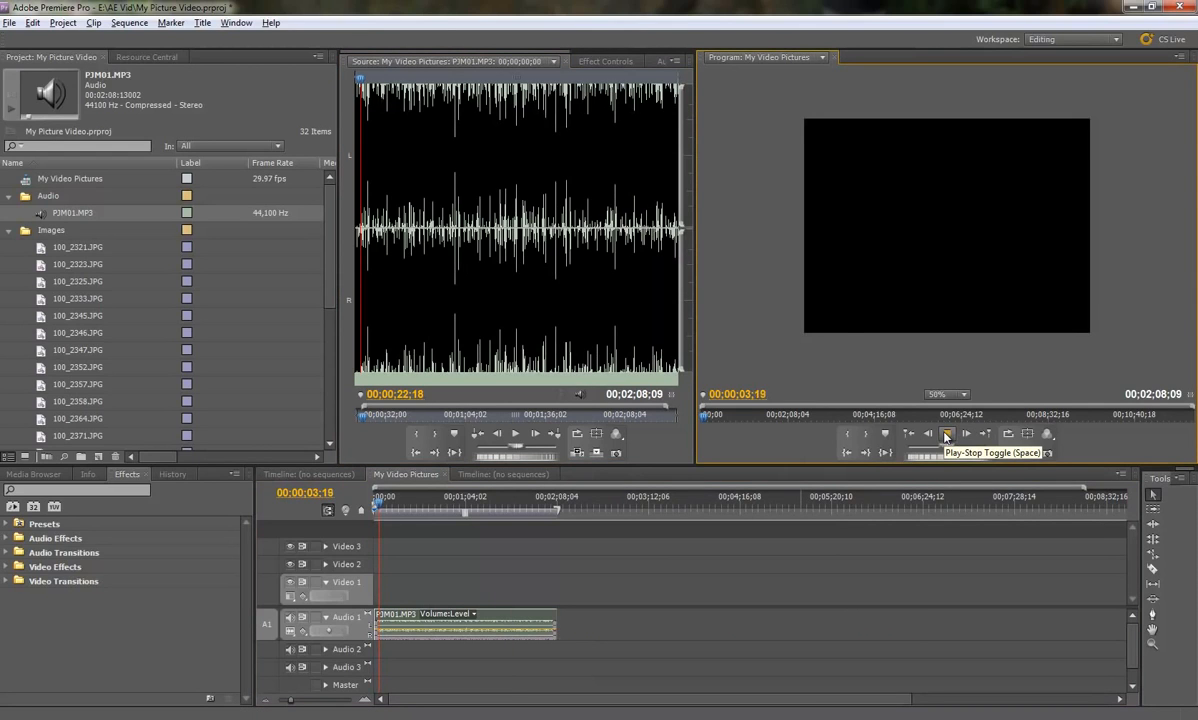
pyautogui.click(946, 433)
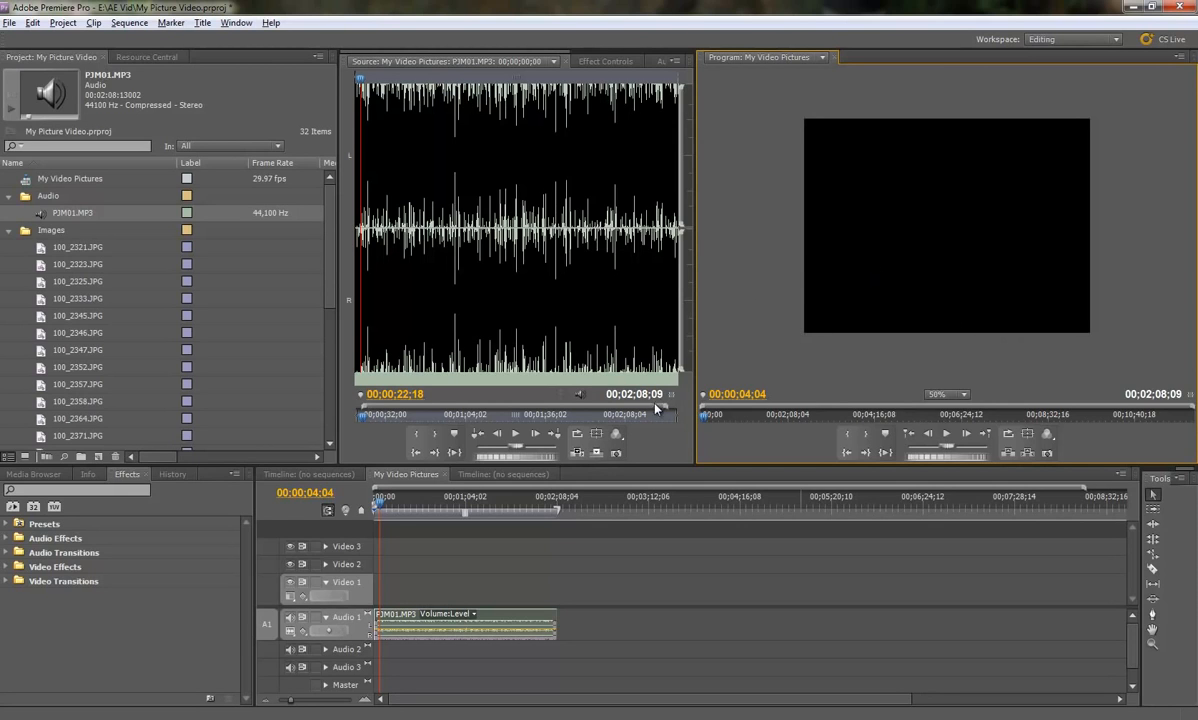
# - Return the playhead to the sequence start and preview pictures in the Images bin, including 100_2321.JPG, 100_2373.JPG and 100_2280.JPG to 100_2285.JPG
pyautogui.click(369, 501)
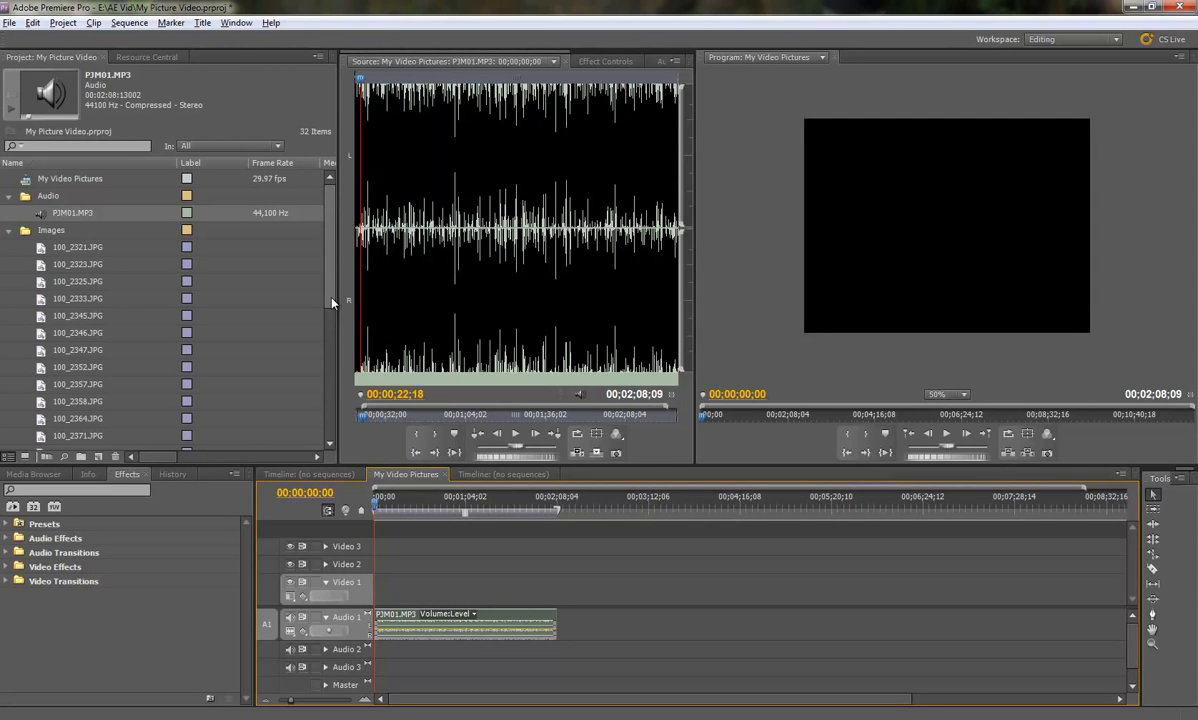
pyautogui.click(79, 250)
pyautogui.scroll(-5, 179, 300)
pyautogui.scroll(4, 179, 300)
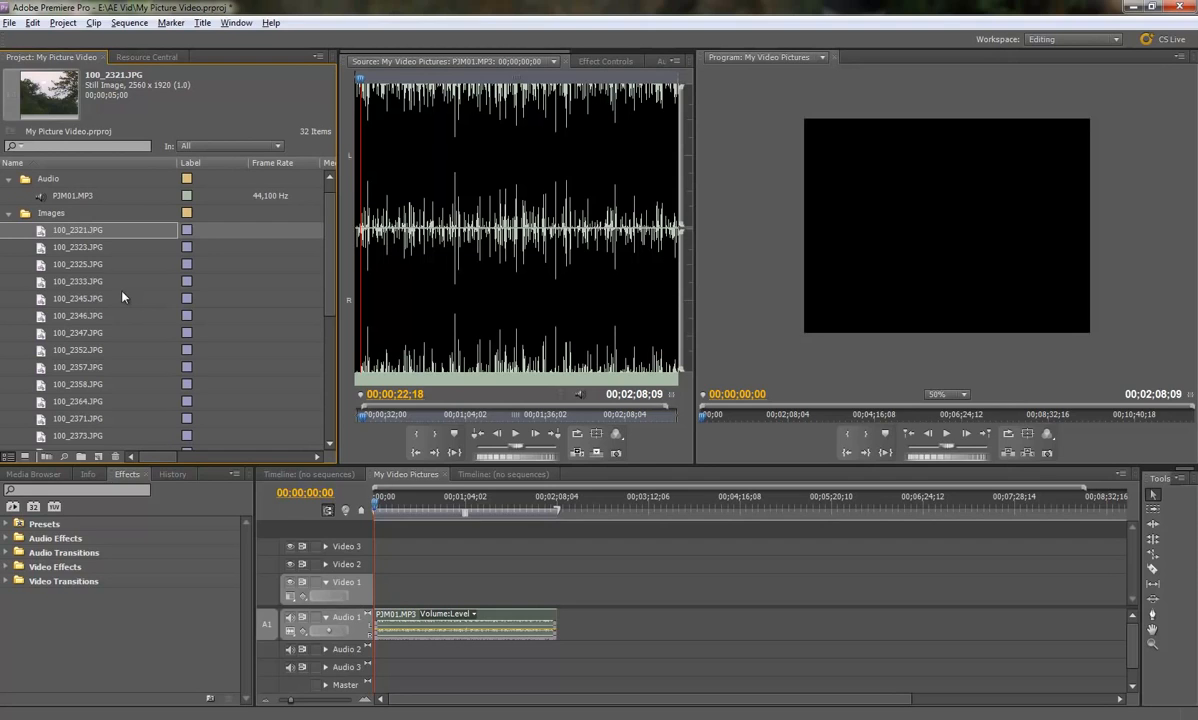
pyautogui.click(40, 436)
pyautogui.scroll(-3, 40, 436)
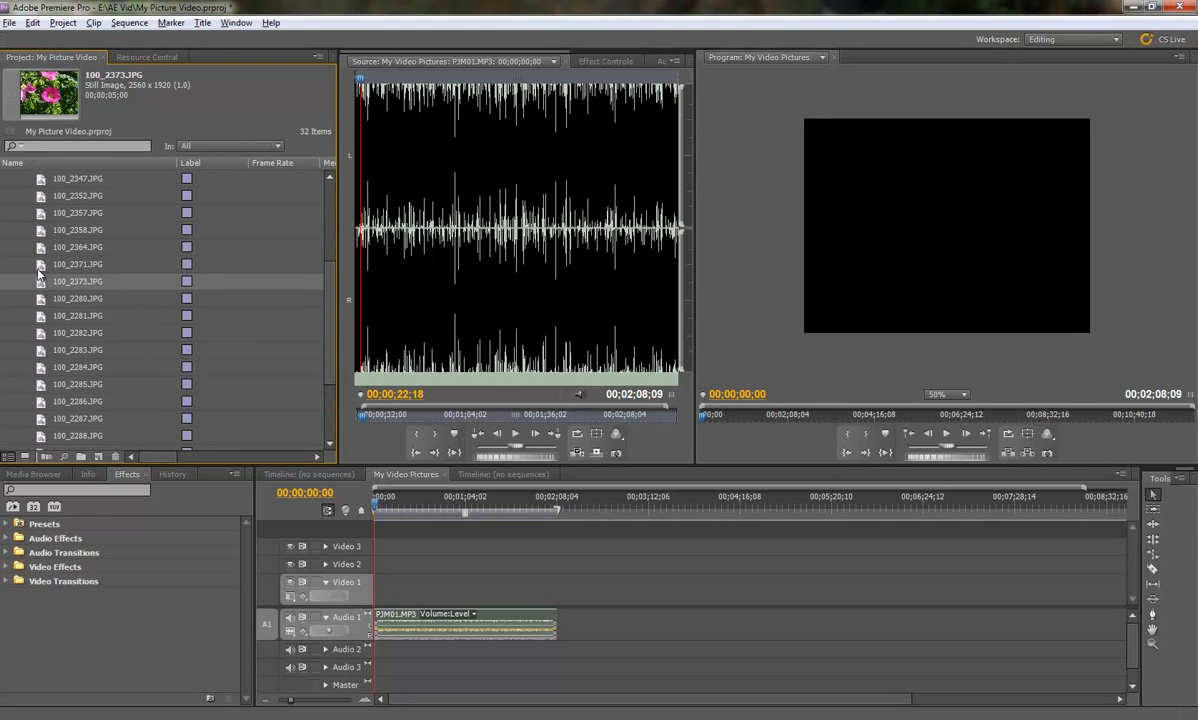
pyautogui.click(40, 300)
pyautogui.click(40, 315)
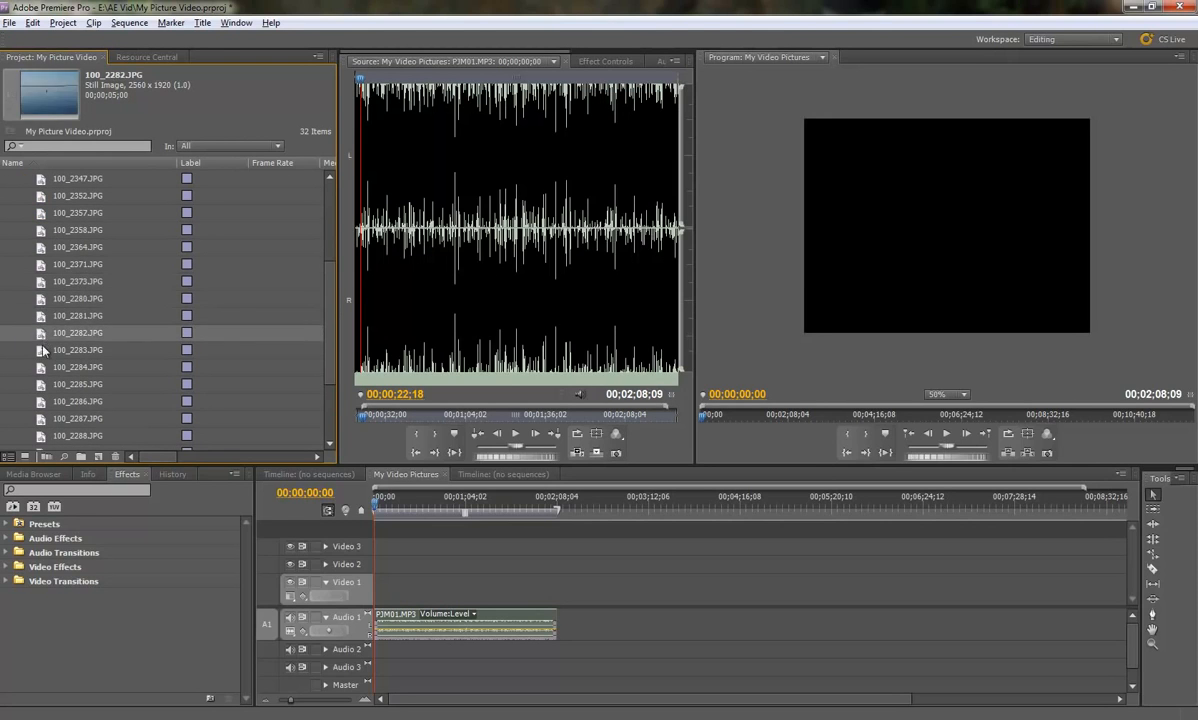
pyautogui.click(42, 350)
pyautogui.click(42, 367)
pyautogui.click(42, 384)
# - Place the 20 pictures from 100_2286.JPG up through 100_2321.JPG together at the start of Video 1, with 100_2286.JPG leading
pyautogui.click(42, 401)
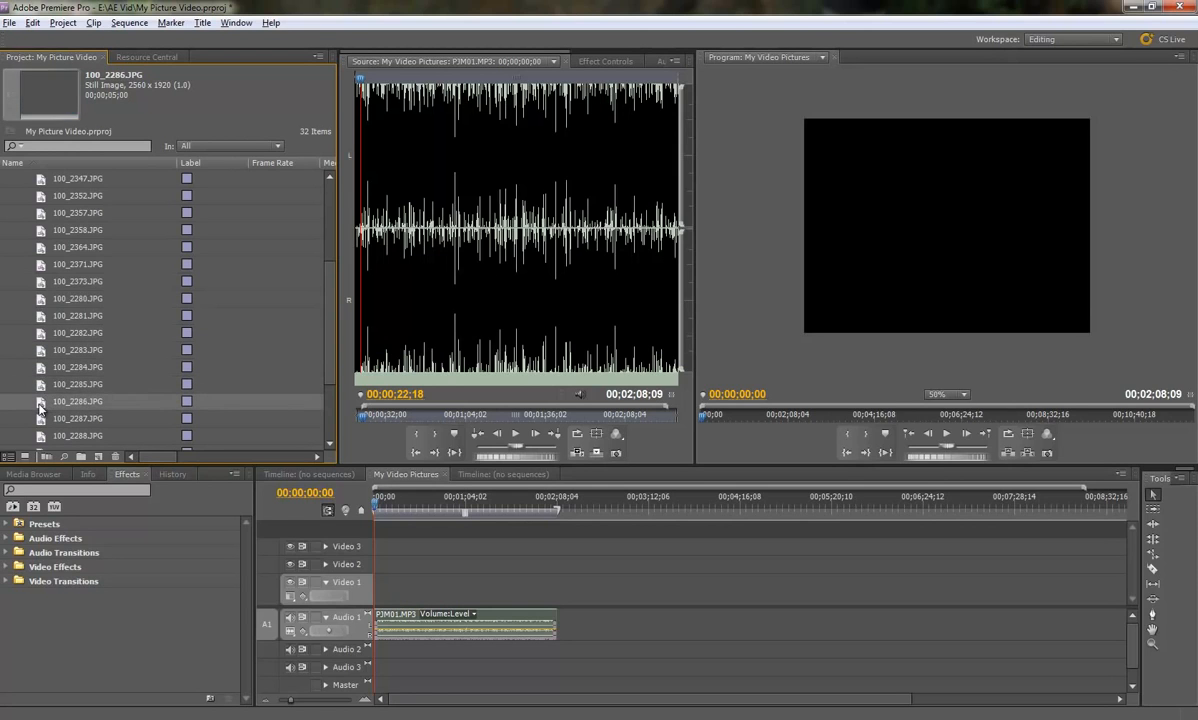
pyautogui.scroll(3, 68, 300)
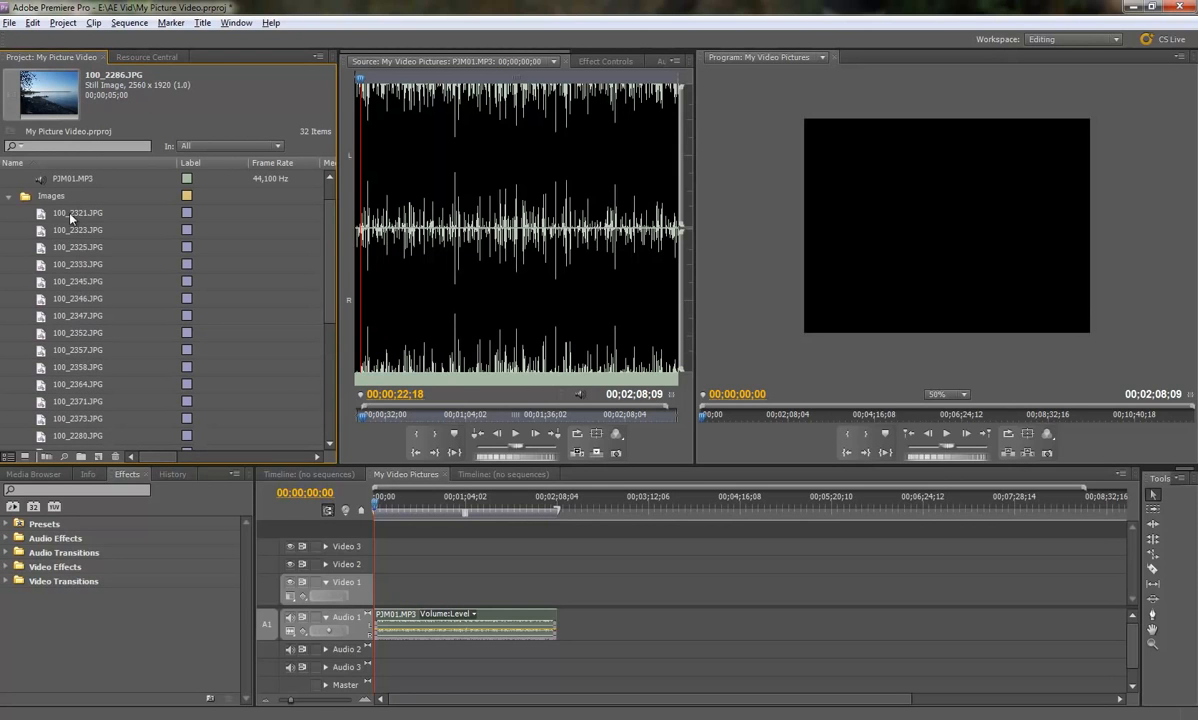
pyautogui.keyDown('shift'); pyautogui.click(44, 219); pyautogui.keyUp('shift')
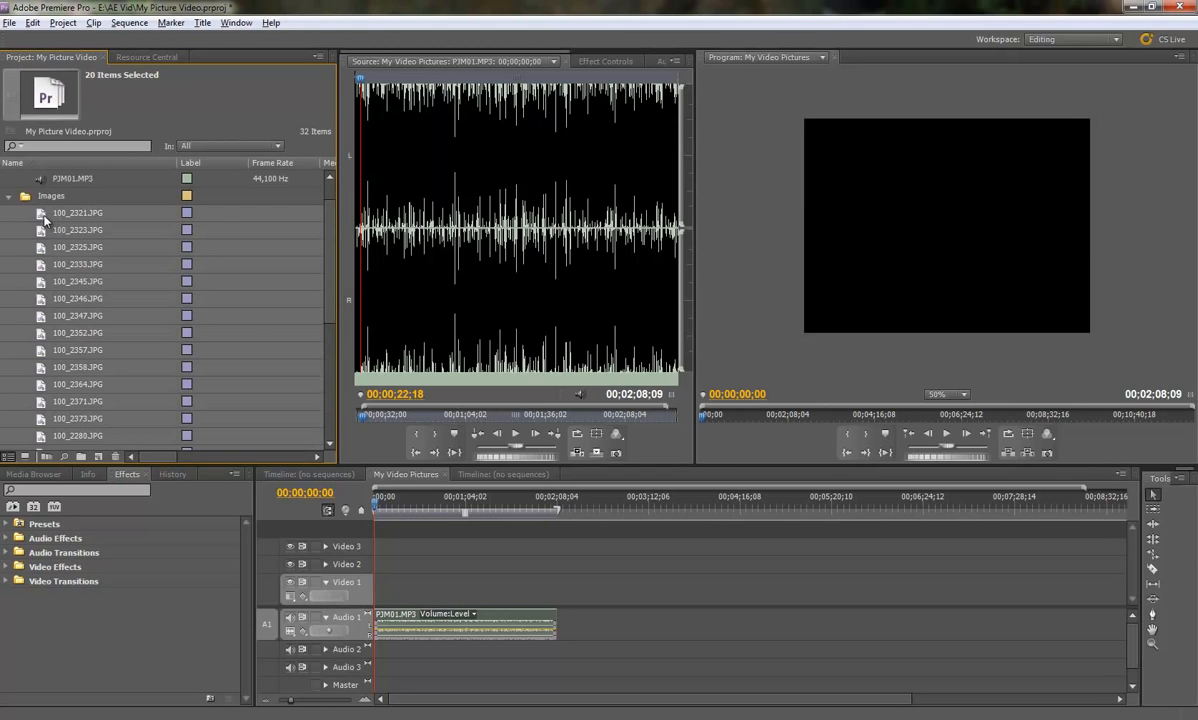
pyautogui.moveTo(250, 337); pyautogui.dragTo(447, 595)
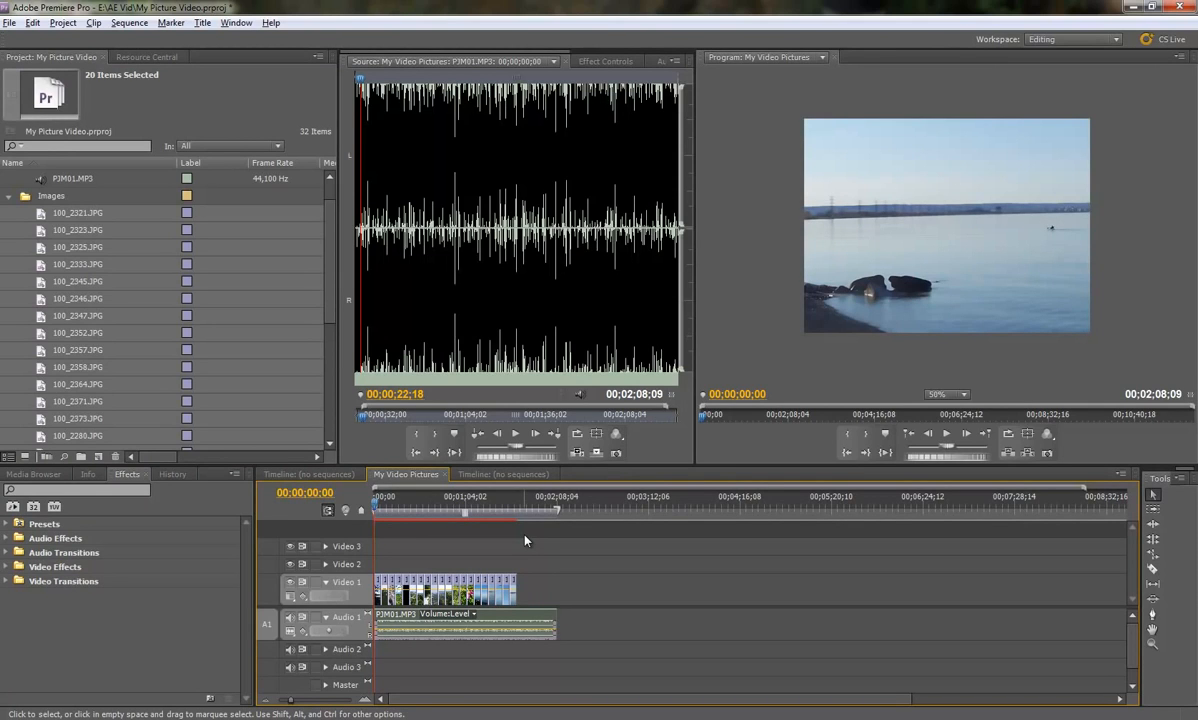
# - Set the program monitor's magnification to Fit, and check the placed pictures by playing and scrubbing the sequence
pyautogui.click(946, 437)
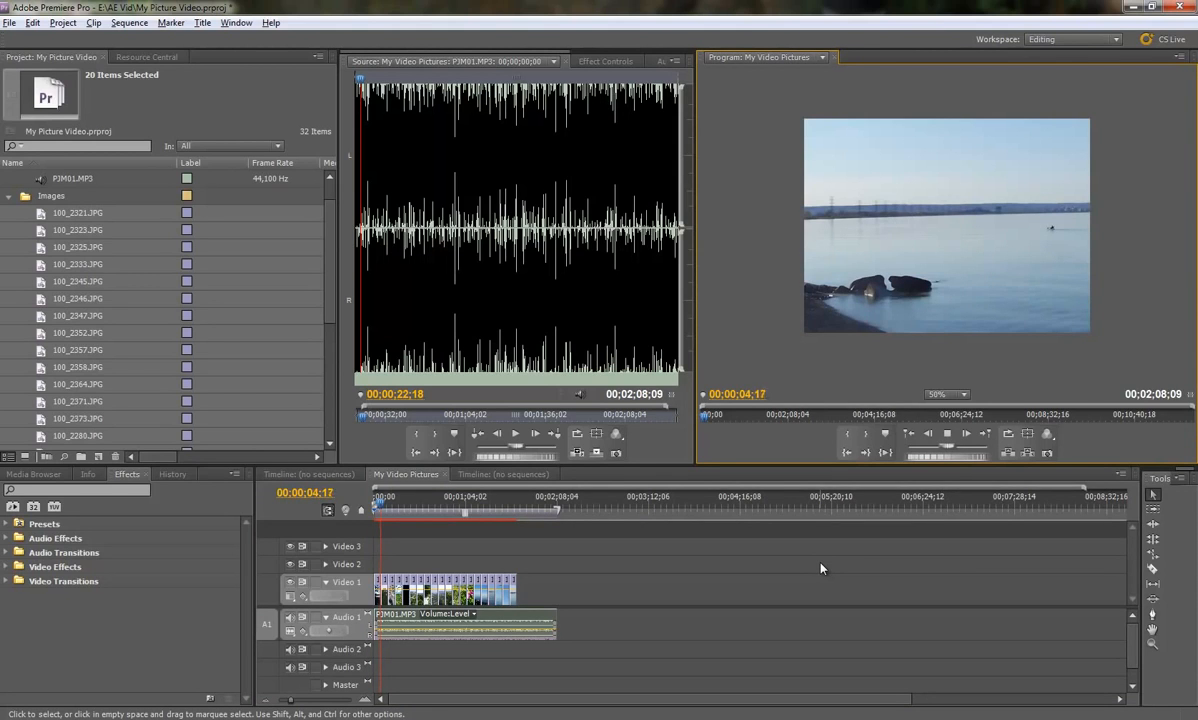
pyautogui.click(949, 433)
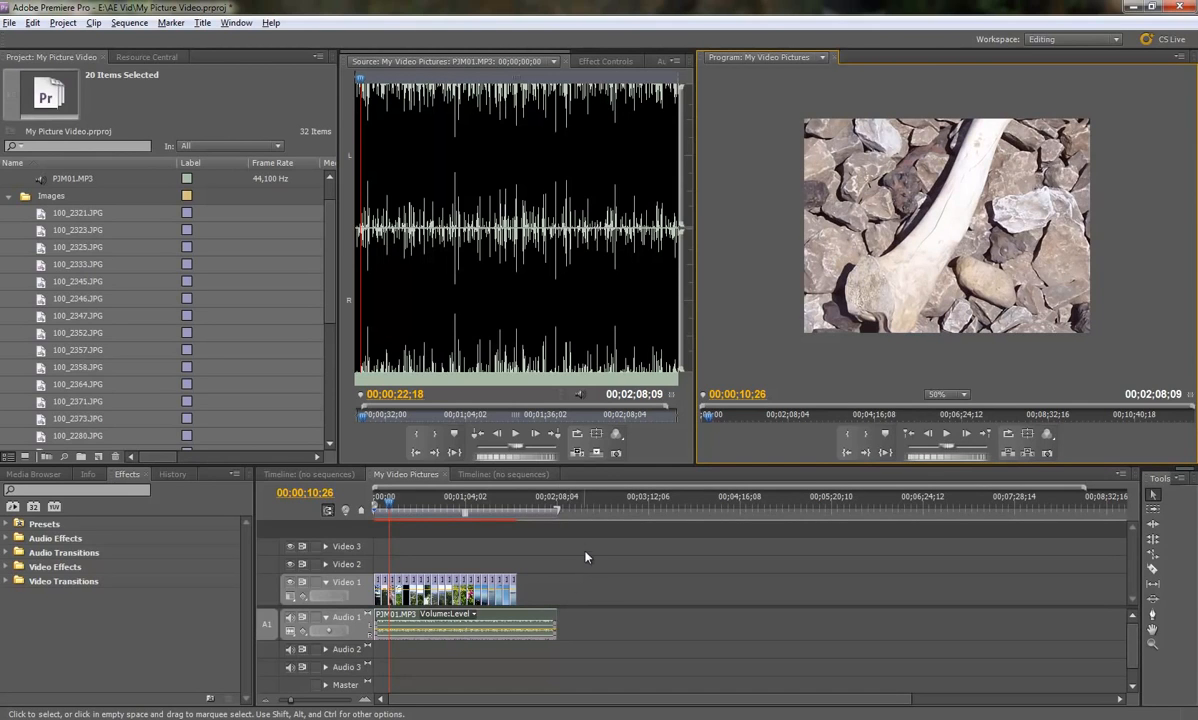
pyautogui.click(963, 395)
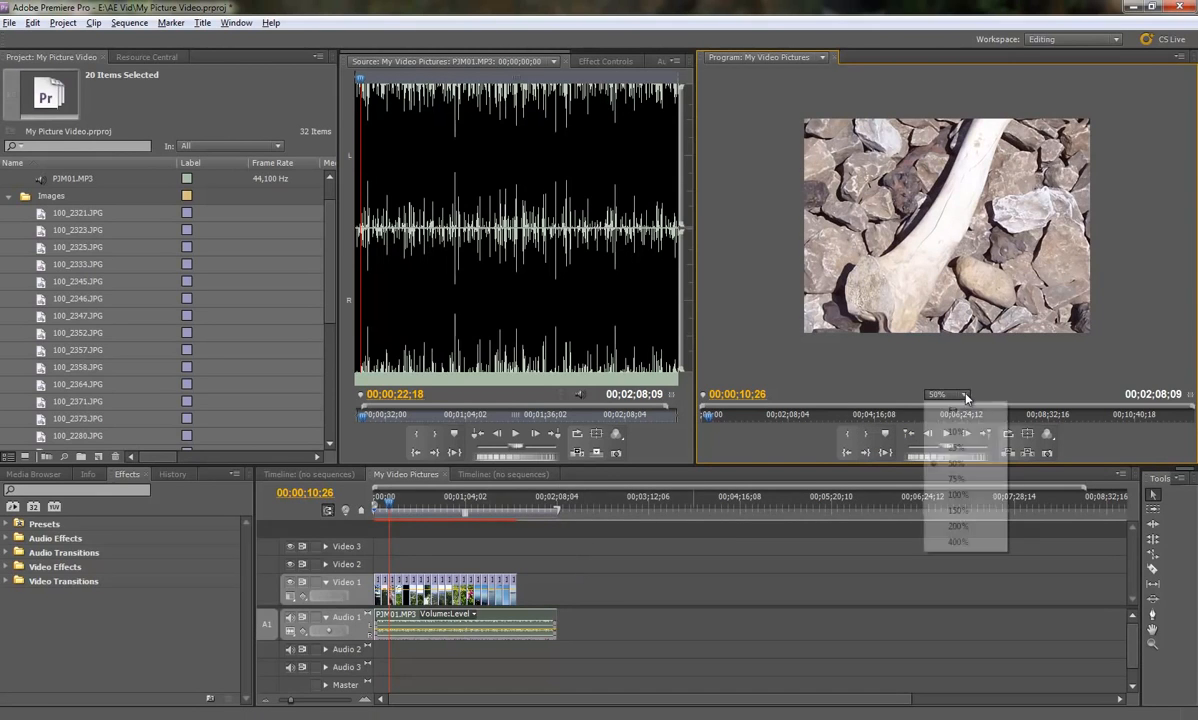
pyautogui.click(955, 413)
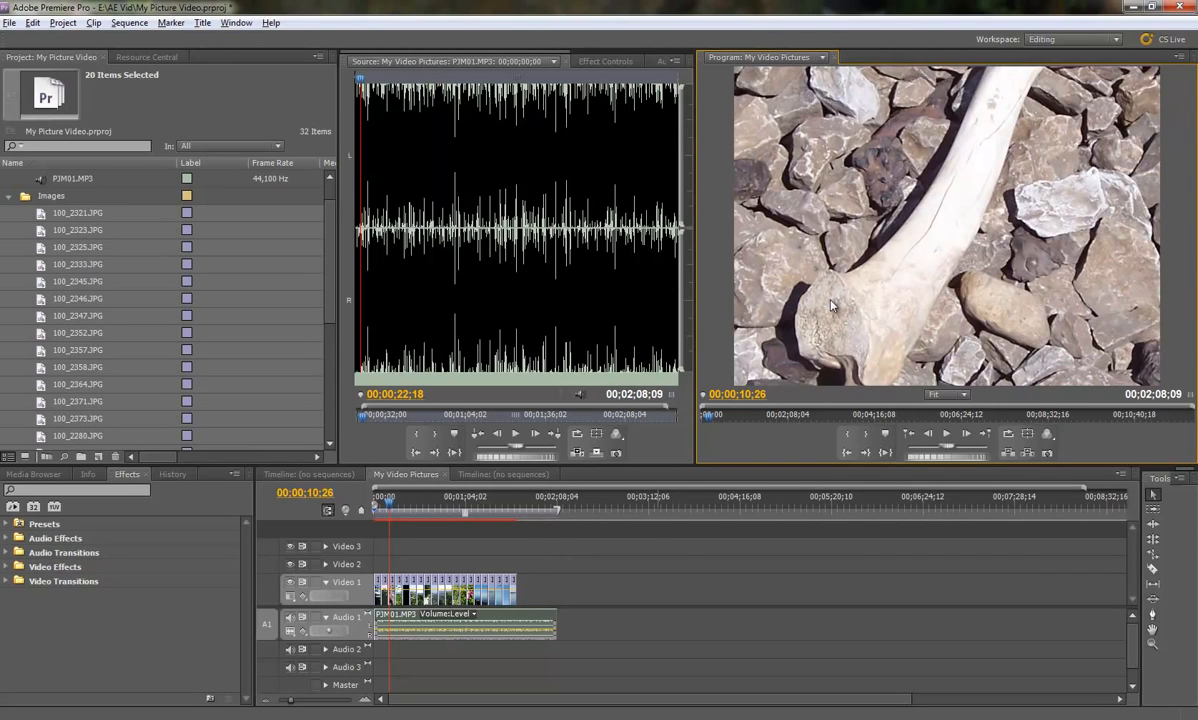
pyautogui.click(406, 500)
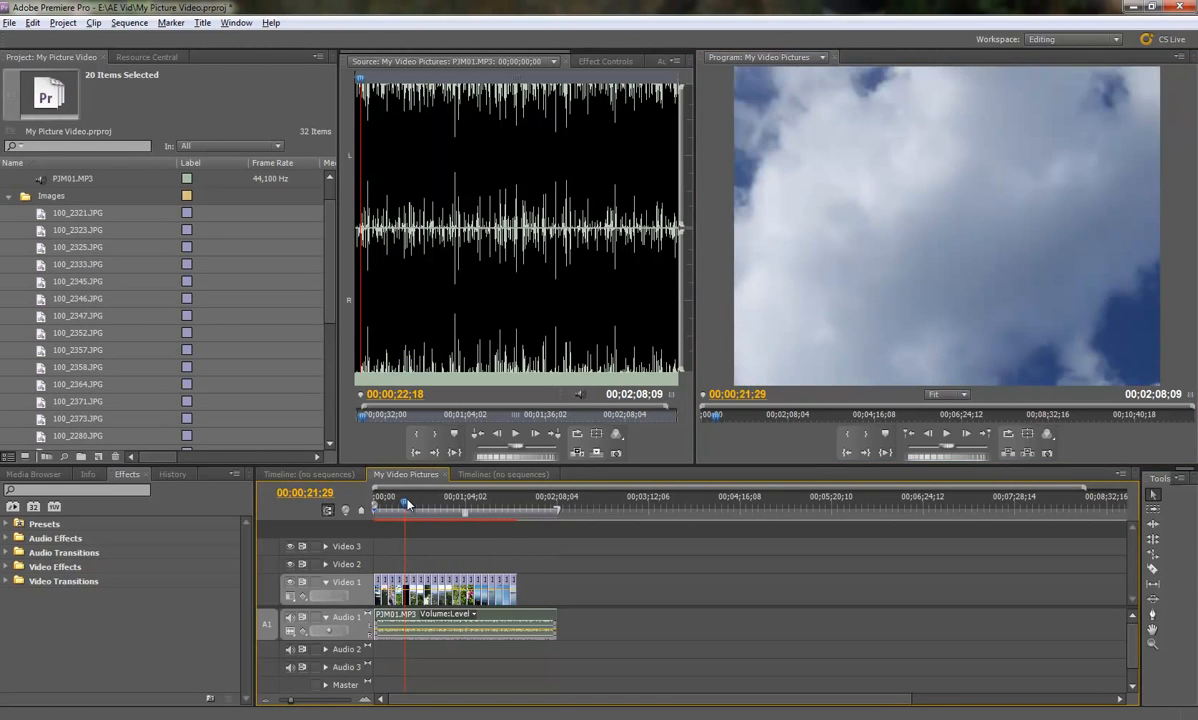
pyautogui.moveTo(406, 500); pyautogui.dragTo(350, 468)
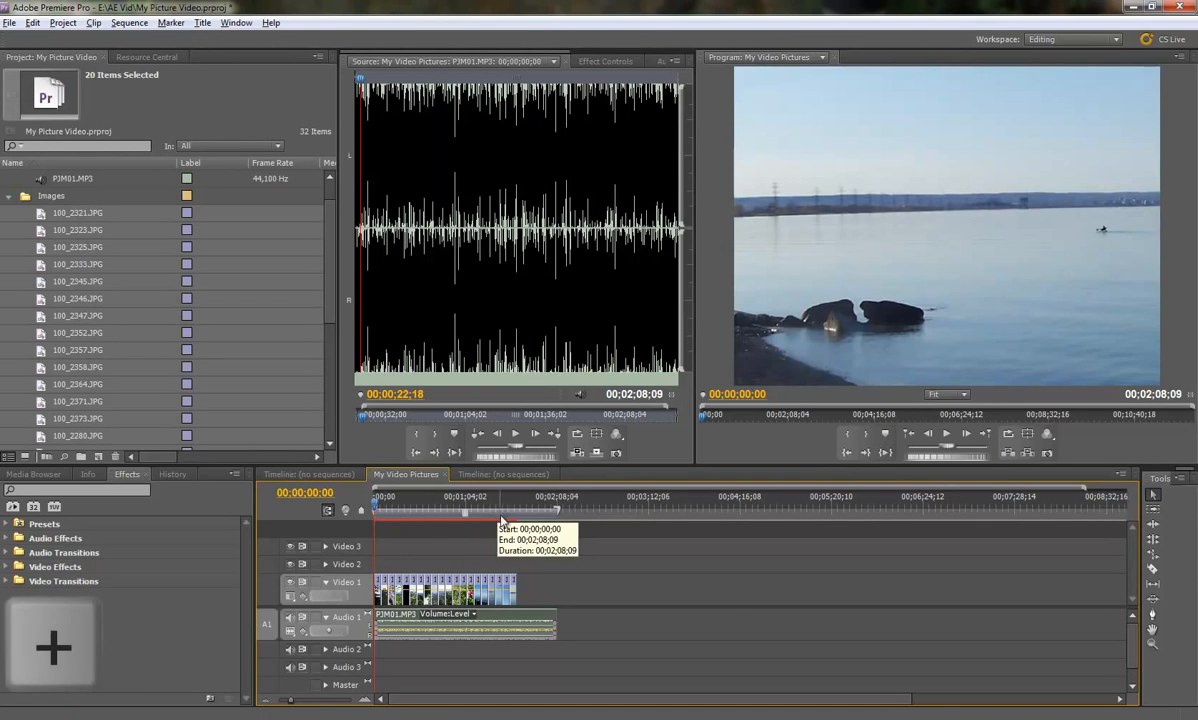
# - Try scaling the first clip, 100_2286.JPG, down to 33 in its Motion effect, and restore its scale to 100
pyautogui.press('=')
pyautogui.press('=')
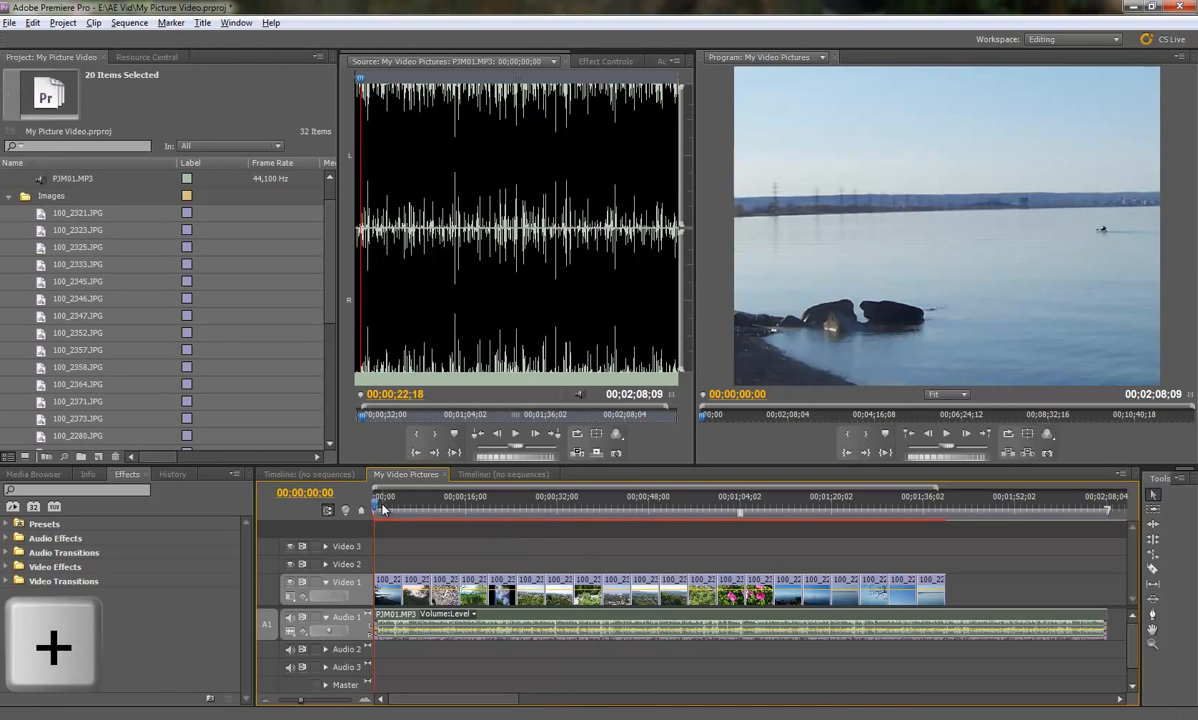
pyautogui.click(607, 62)
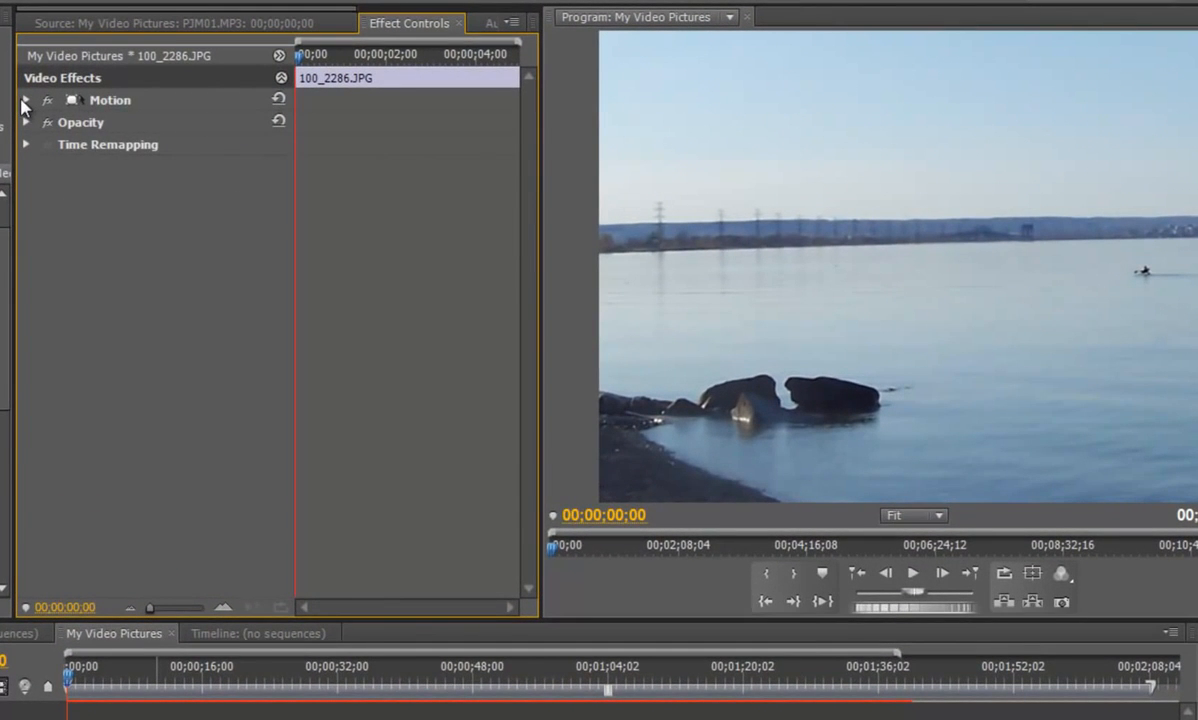
pyautogui.click(25, 100)
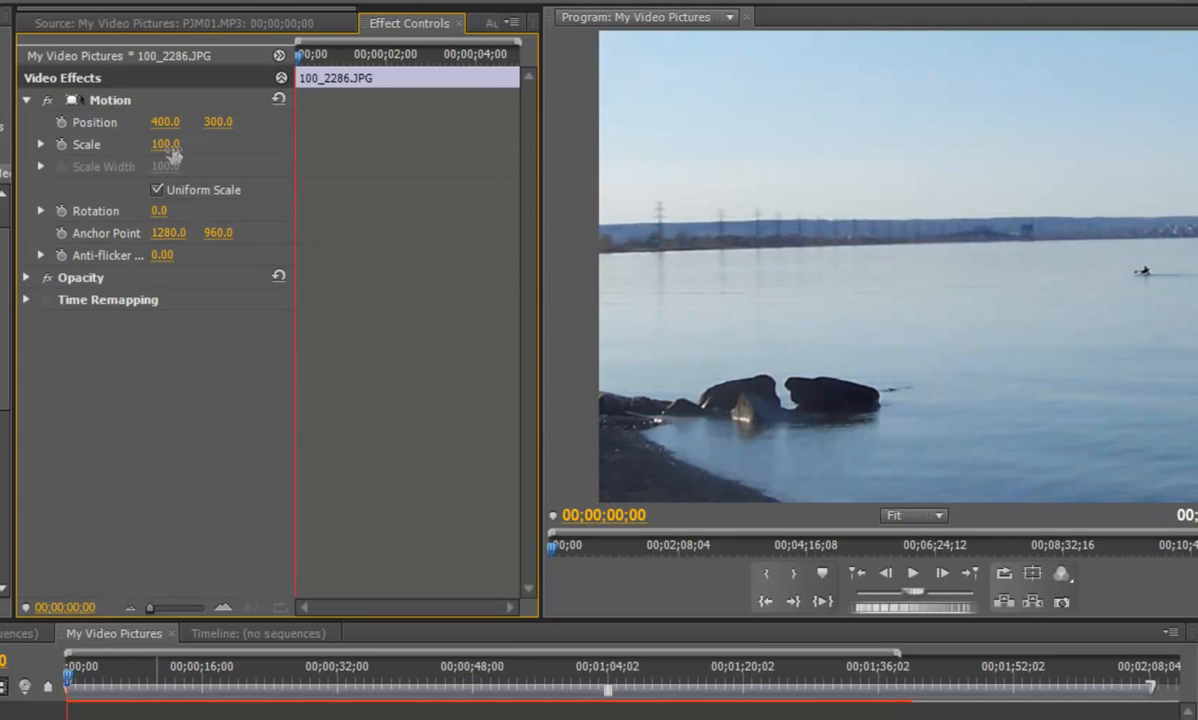
pyautogui.moveTo(166, 152); pyautogui.dragTo(100, 150)
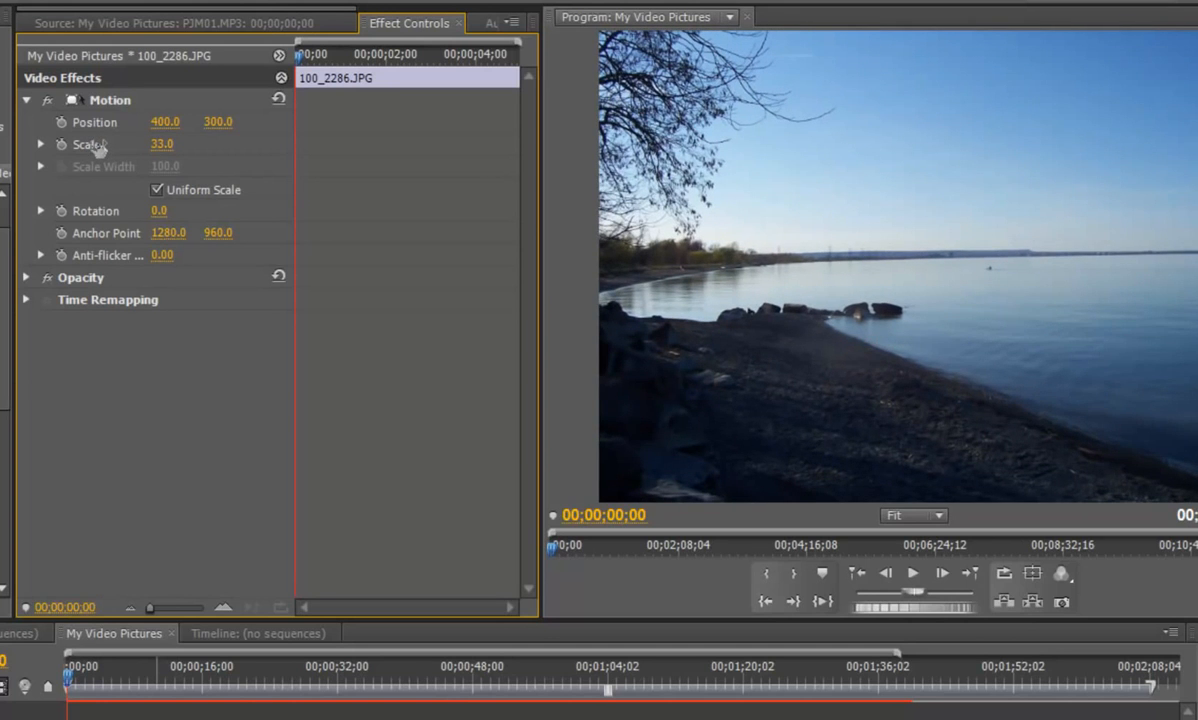
pyautogui.click(165, 144)
pyautogui.write('1000')
pyautogui.press('Return')
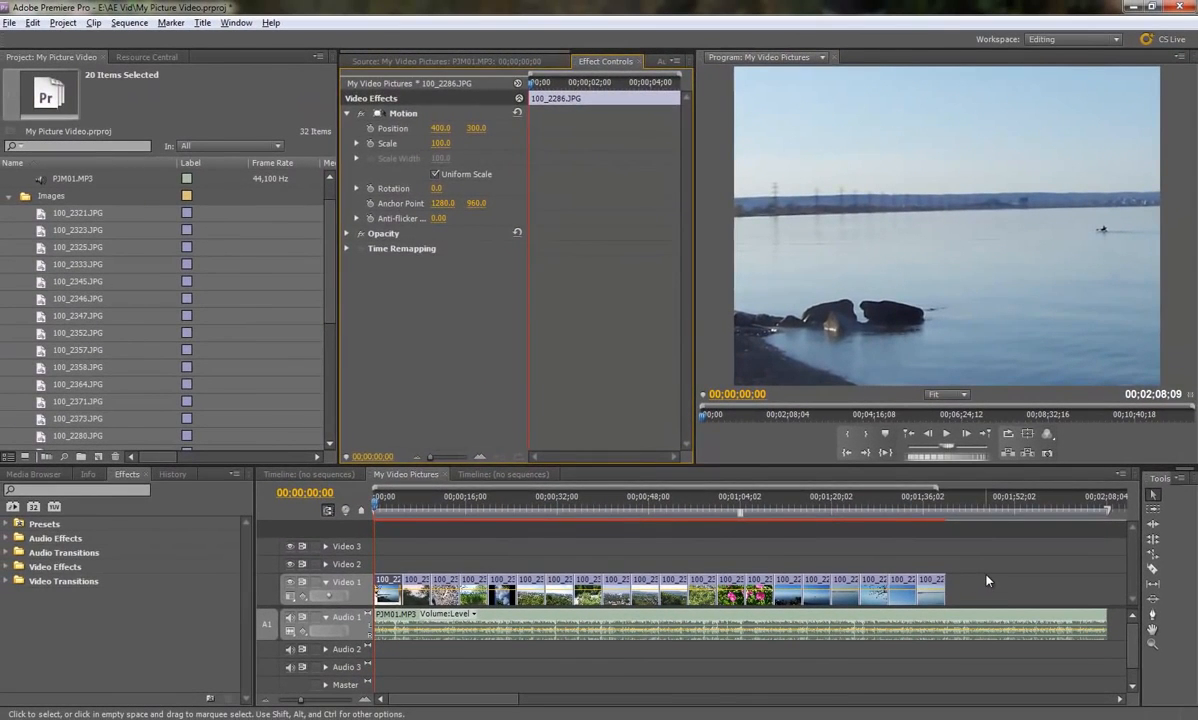
# - Apply Scale to Frame Size to all the picture clips on Video 1, and deselect them
pyautogui.click(990, 586)
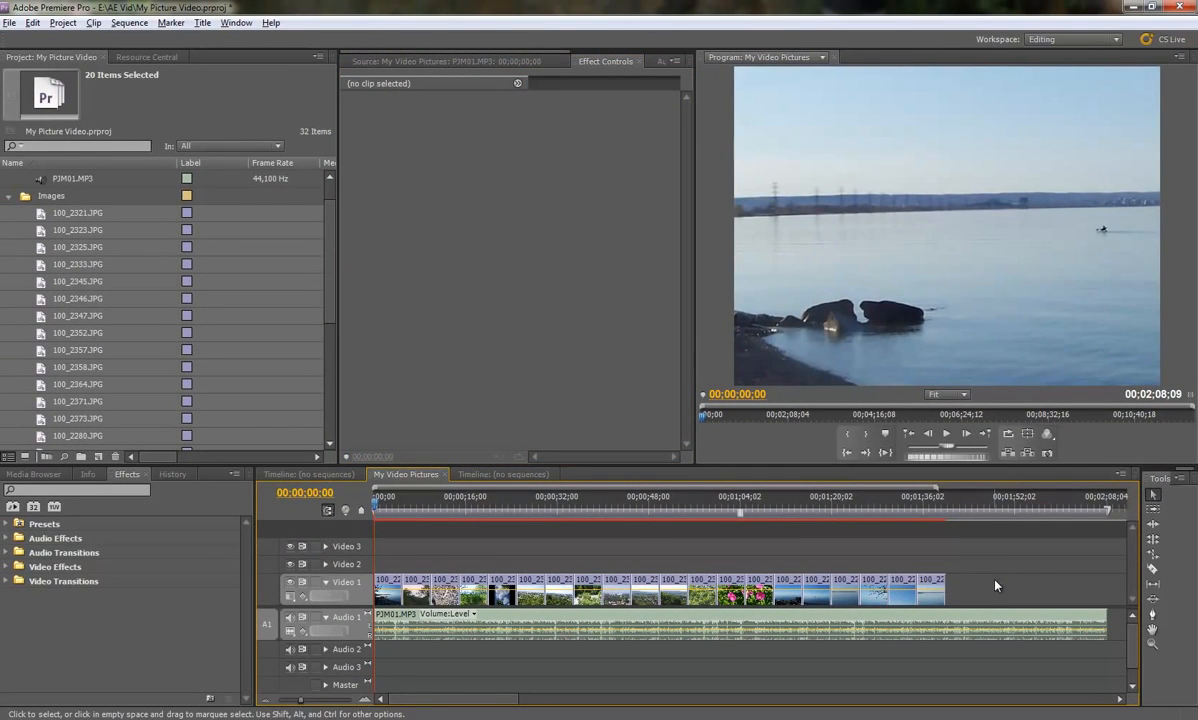
pyautogui.moveTo(998, 584); pyautogui.dragTo(376, 579)
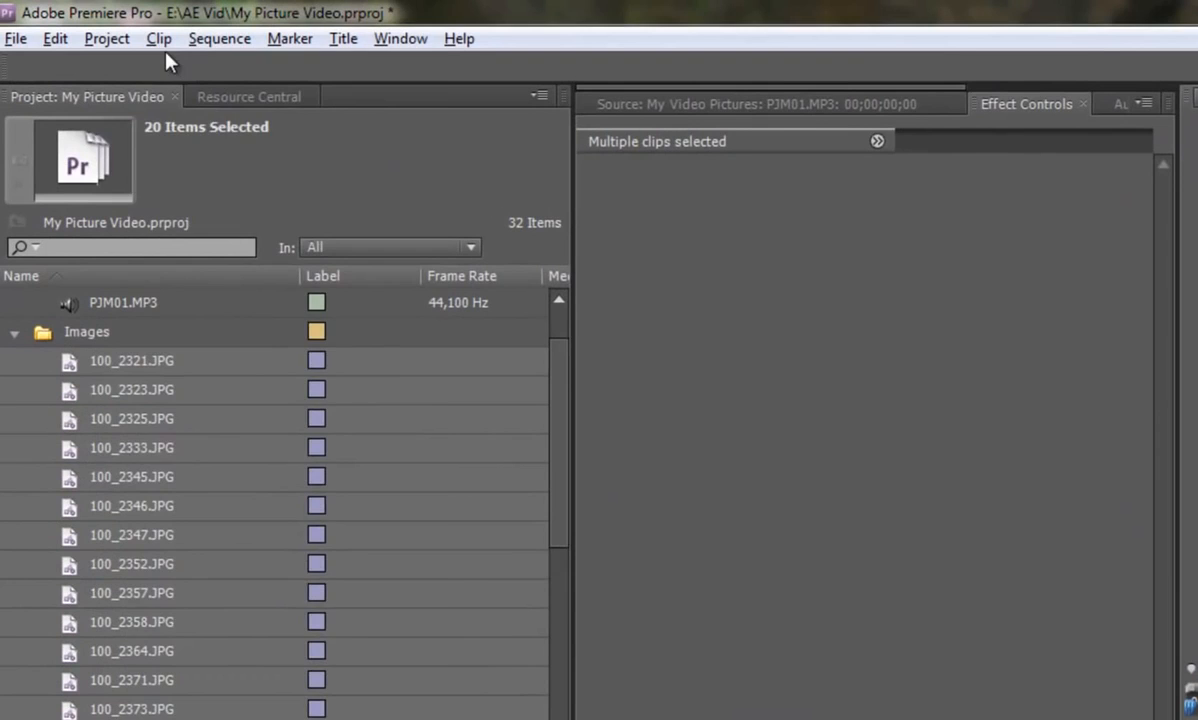
pyautogui.click(160, 40)
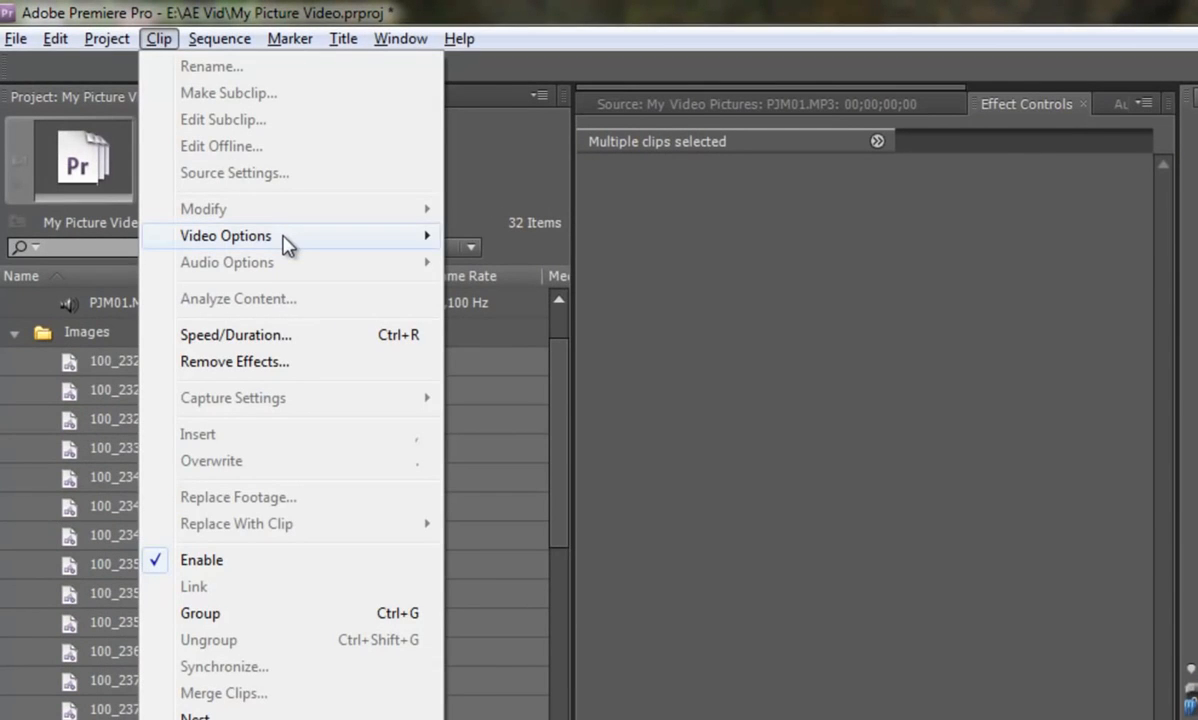
pyautogui.moveTo(287, 245)
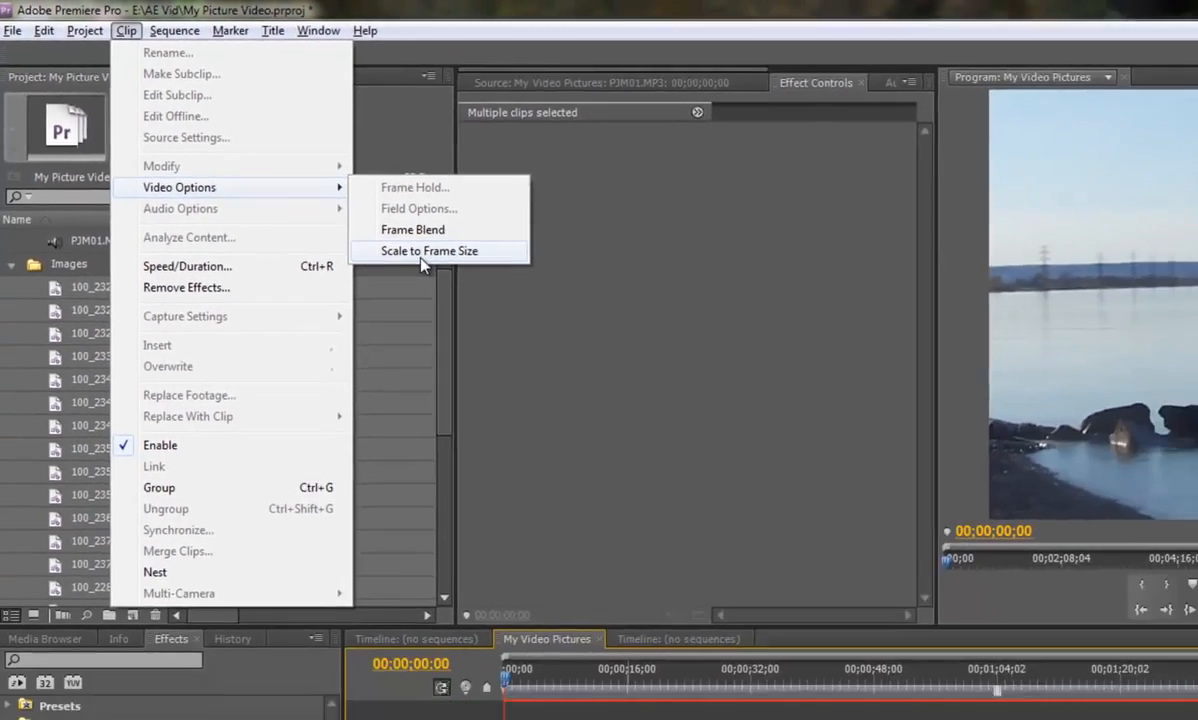
pyautogui.click(528, 322)
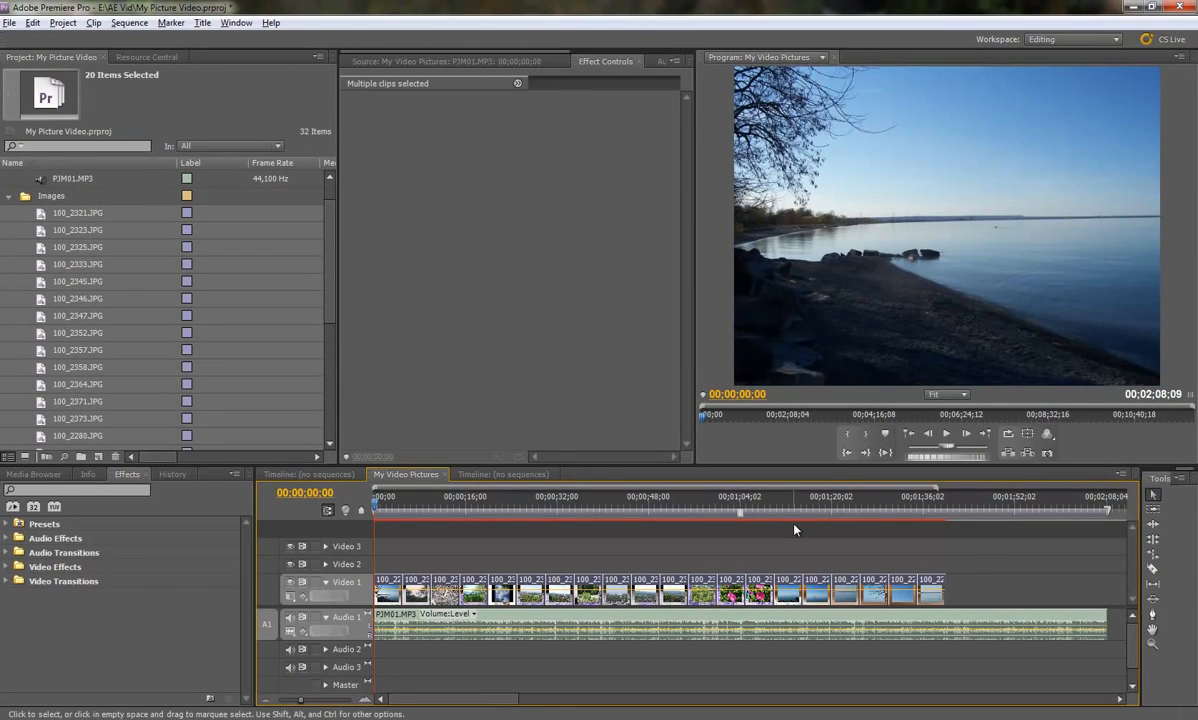
pyautogui.click(1005, 565)
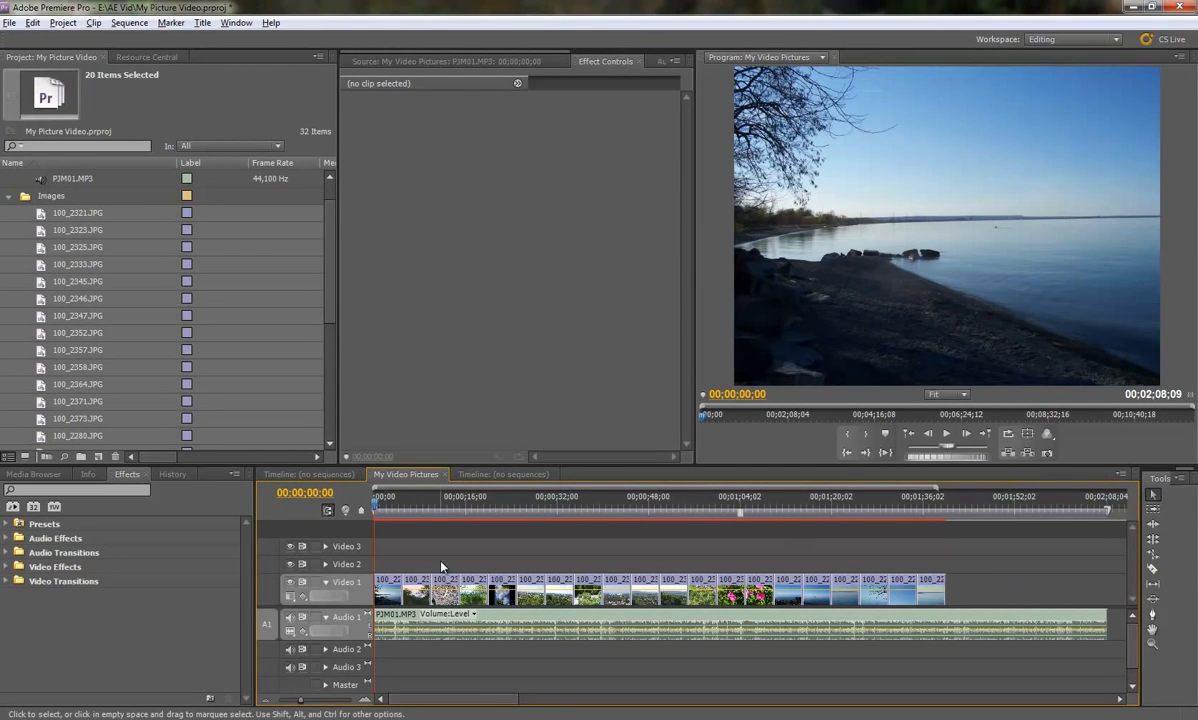
# - Briefly play the sequence, try slightly enlarging the first picture with its Motion scale, and reset the scale to 100
pyautogui.press('space')
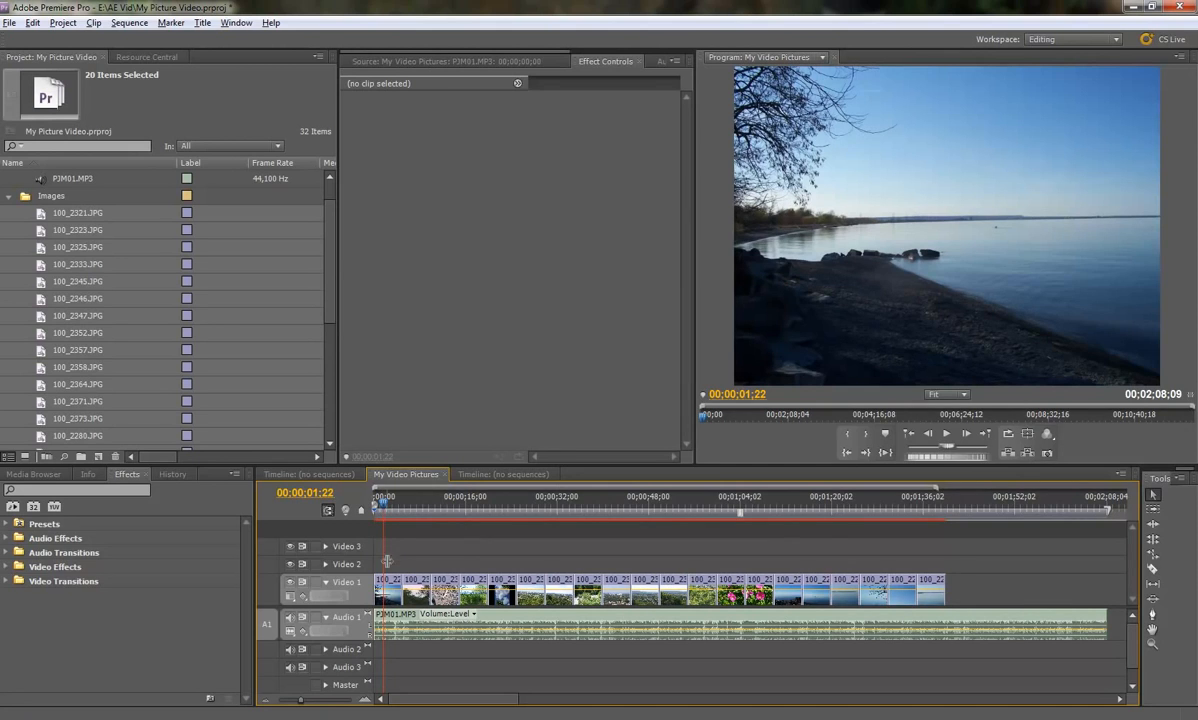
pyautogui.click(386, 598)
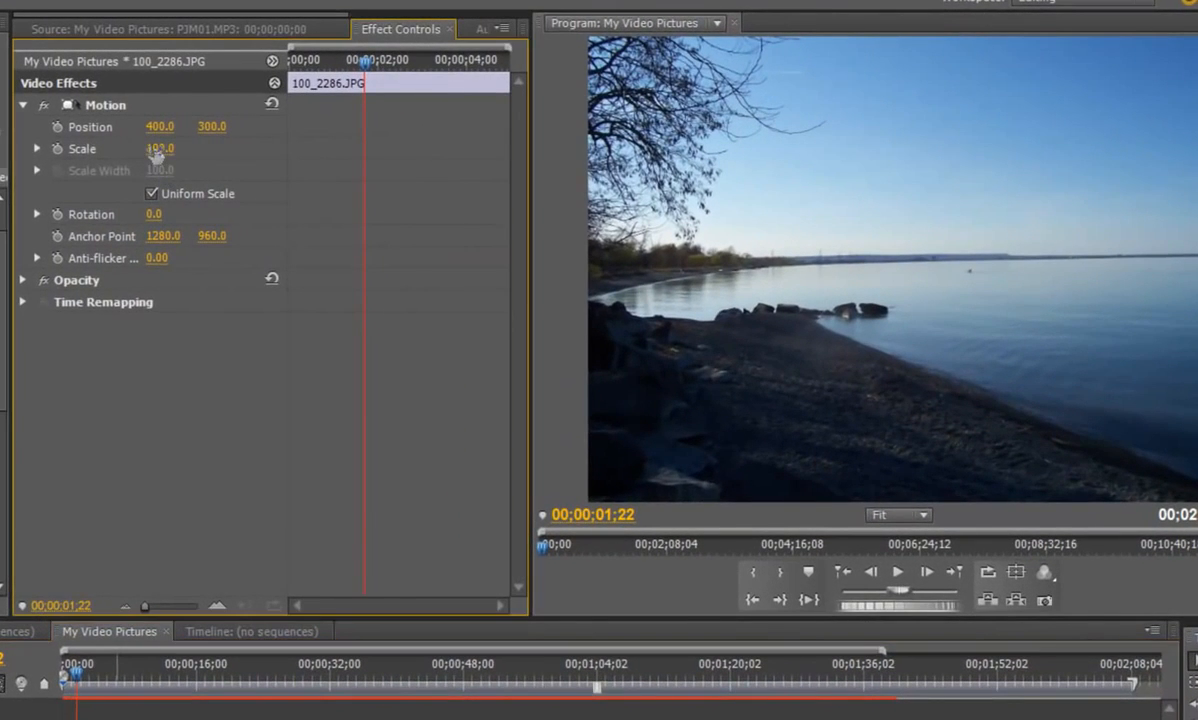
pyautogui.moveTo(157, 153)
pyautogui.mouseDown()
pyautogui.moveTo(179, 150)
pyautogui.moveTo(131, 155)
pyautogui.moveTo(160, 155)
pyautogui.mouseUp()
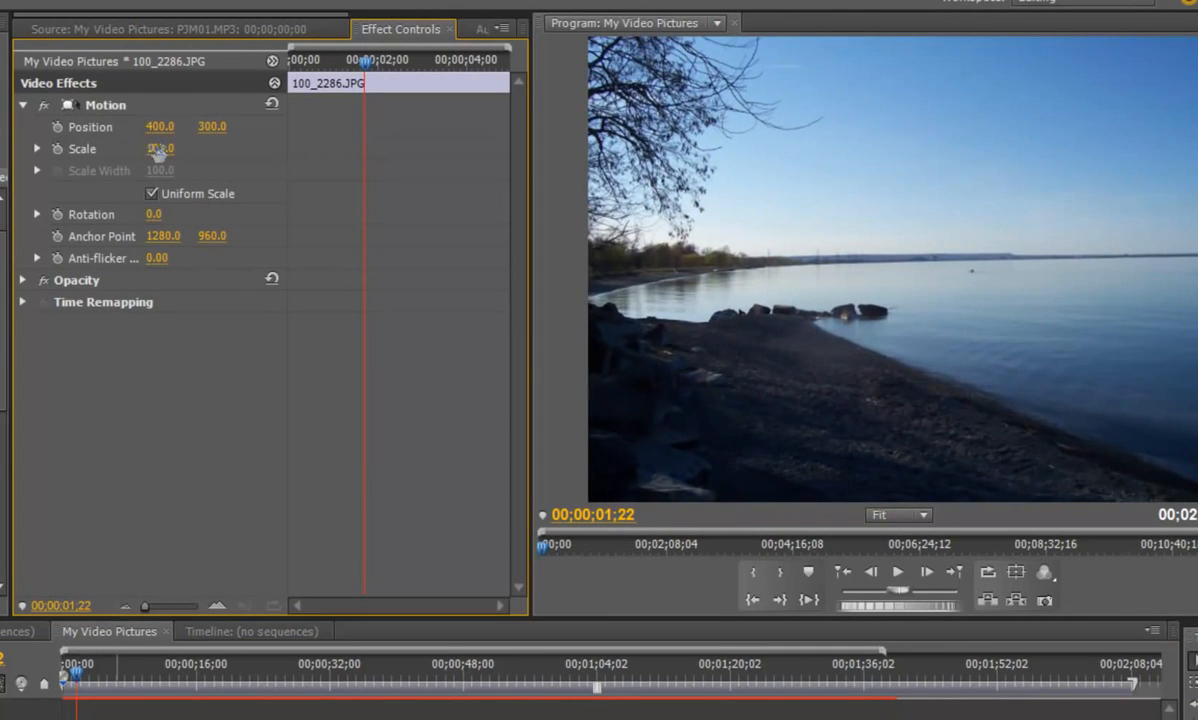
pyautogui.click(160, 150)
pyautogui.write('100')
pyautogui.press('Return')
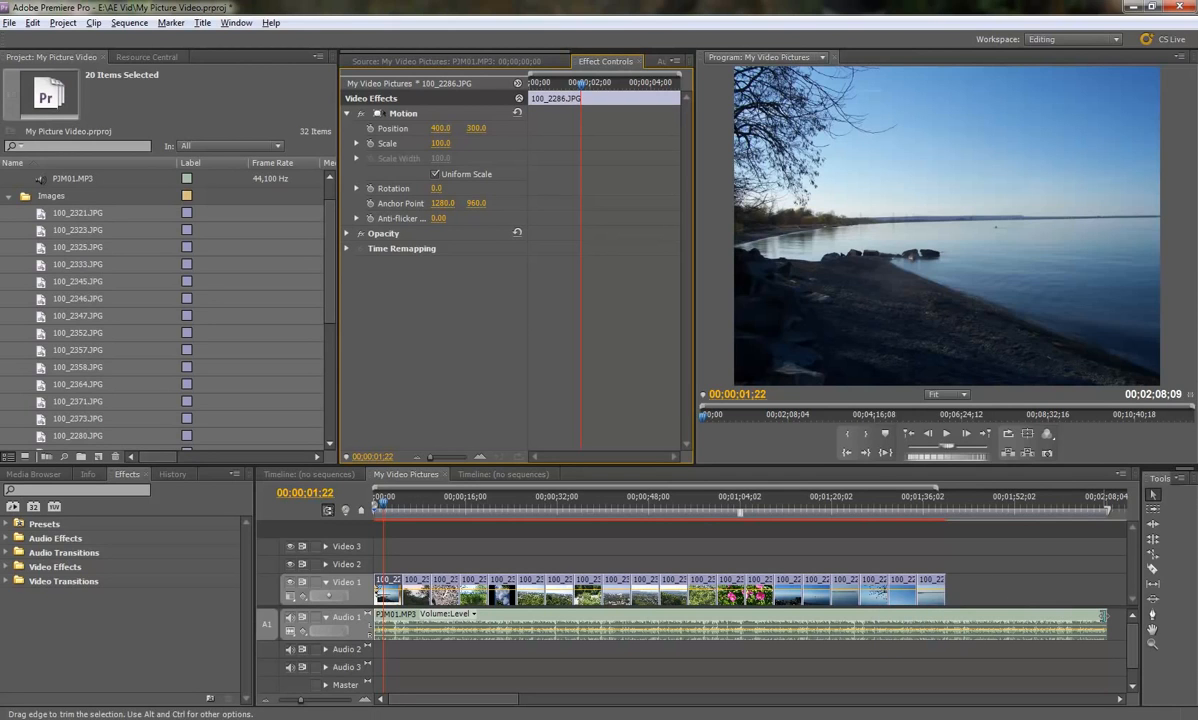
# - Check the length of the PJM01.MP3 clip by moving the playhead to its end, and return to the sequence start
pyautogui.click(1003, 616)
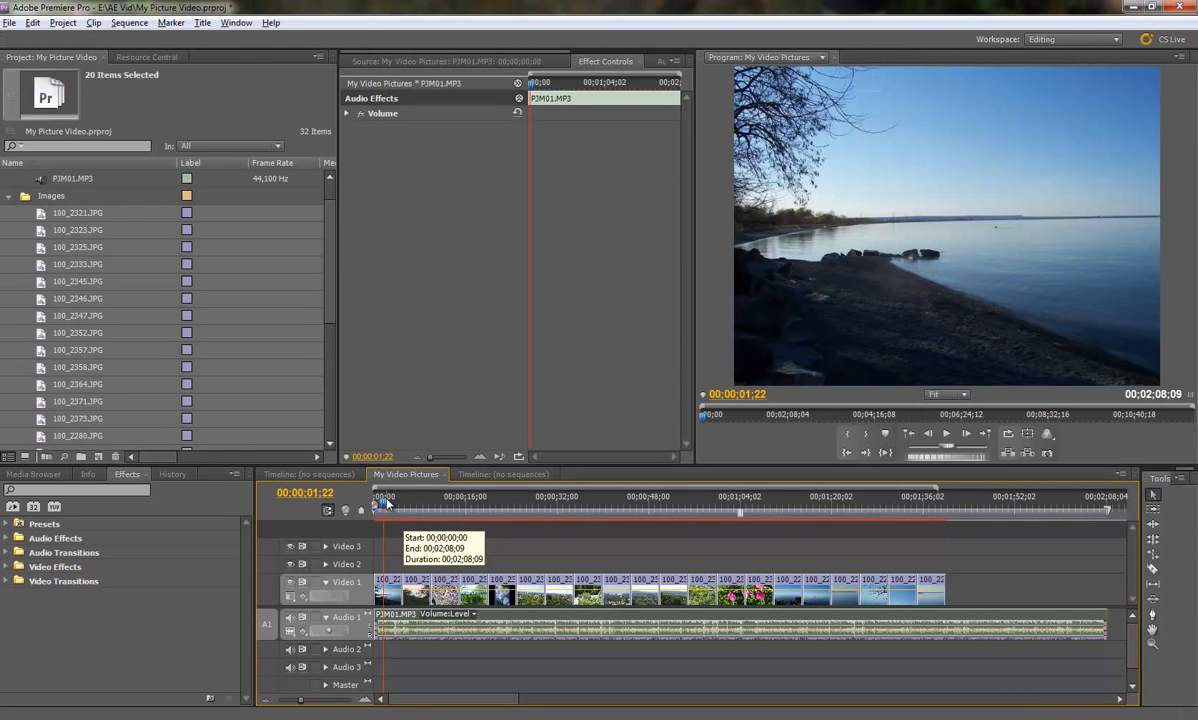
pyautogui.moveTo(386, 502); pyautogui.dragTo(1109, 540)
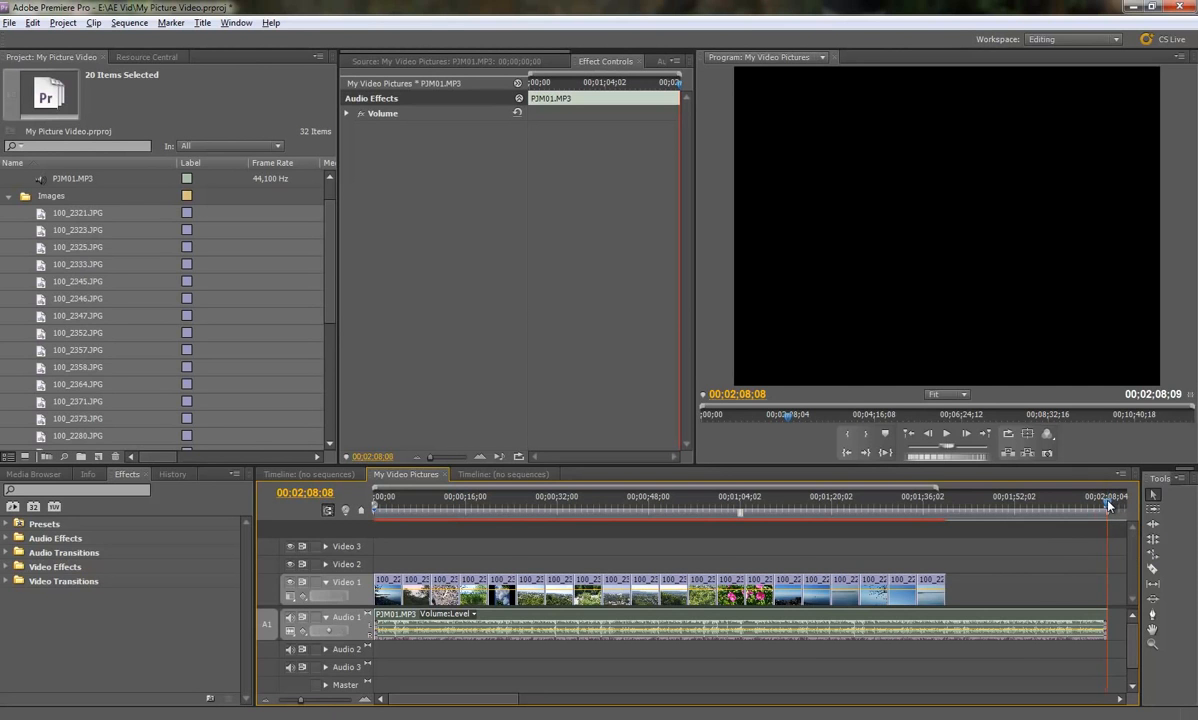
pyautogui.moveTo(1108, 504); pyautogui.dragTo(372, 508)
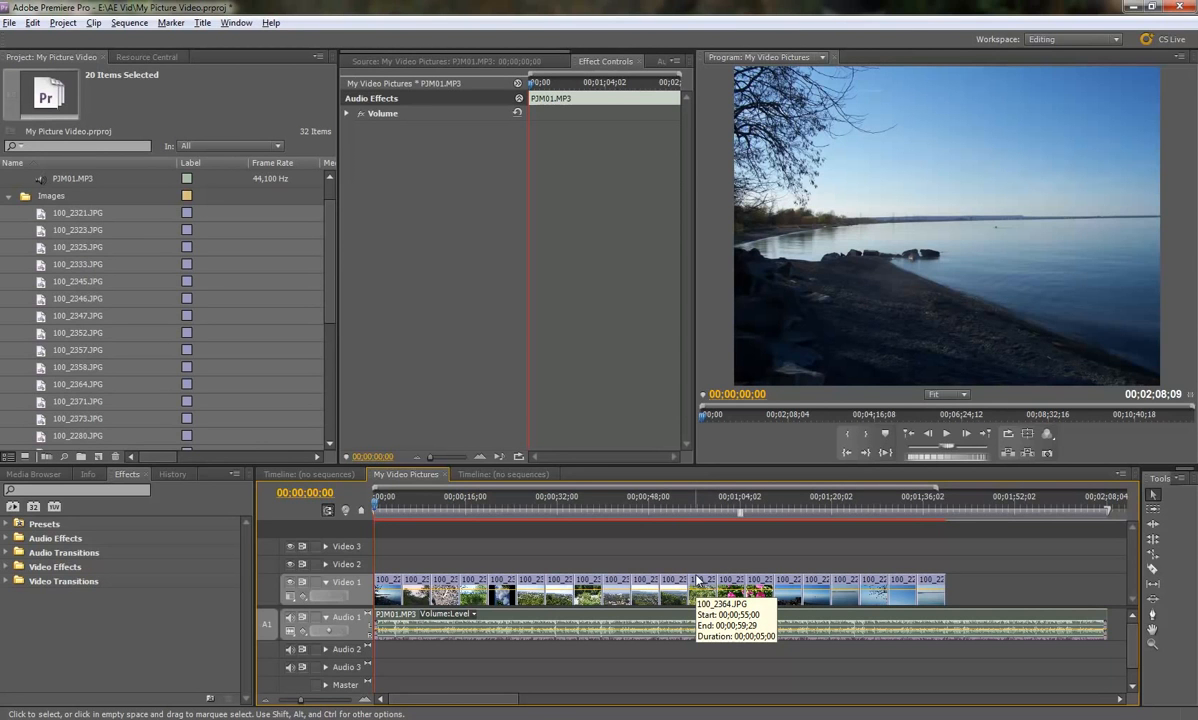
# - Switch to Calculator, divide 128 by 20 to work out the seconds per picture, and close Calculator
pyautogui.hotkey('alt', 'Tab')
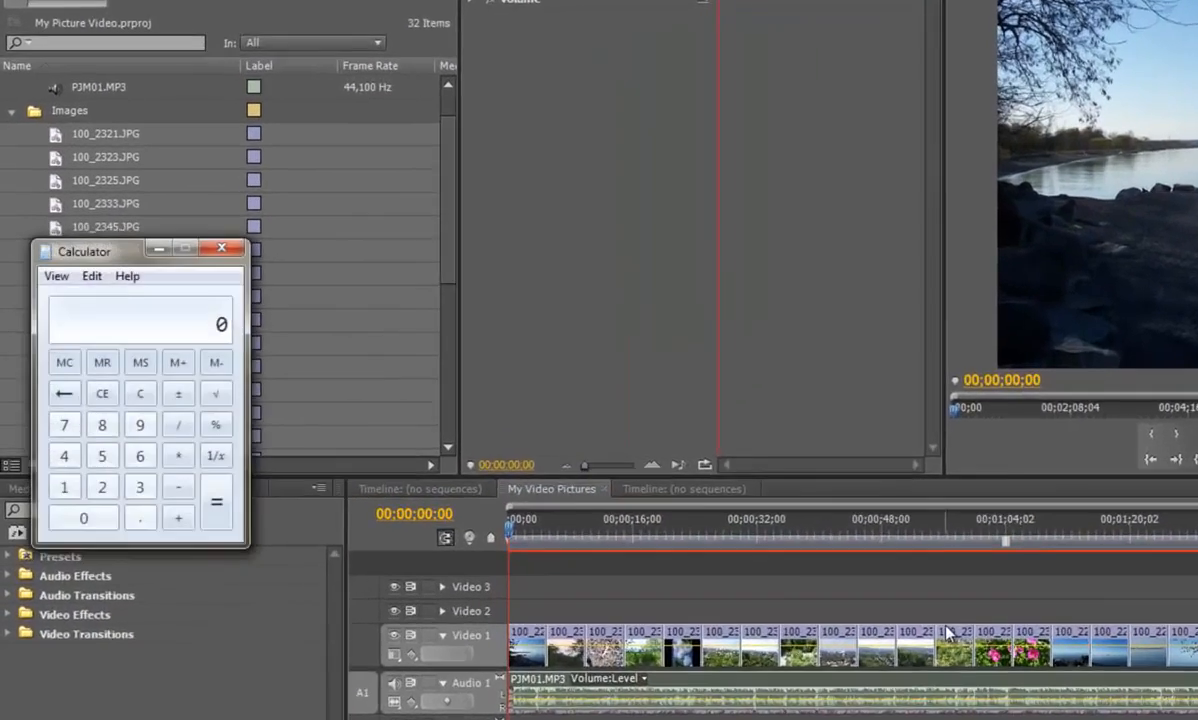
pyautogui.moveTo(89, 301); pyautogui.dragTo(137, 301)
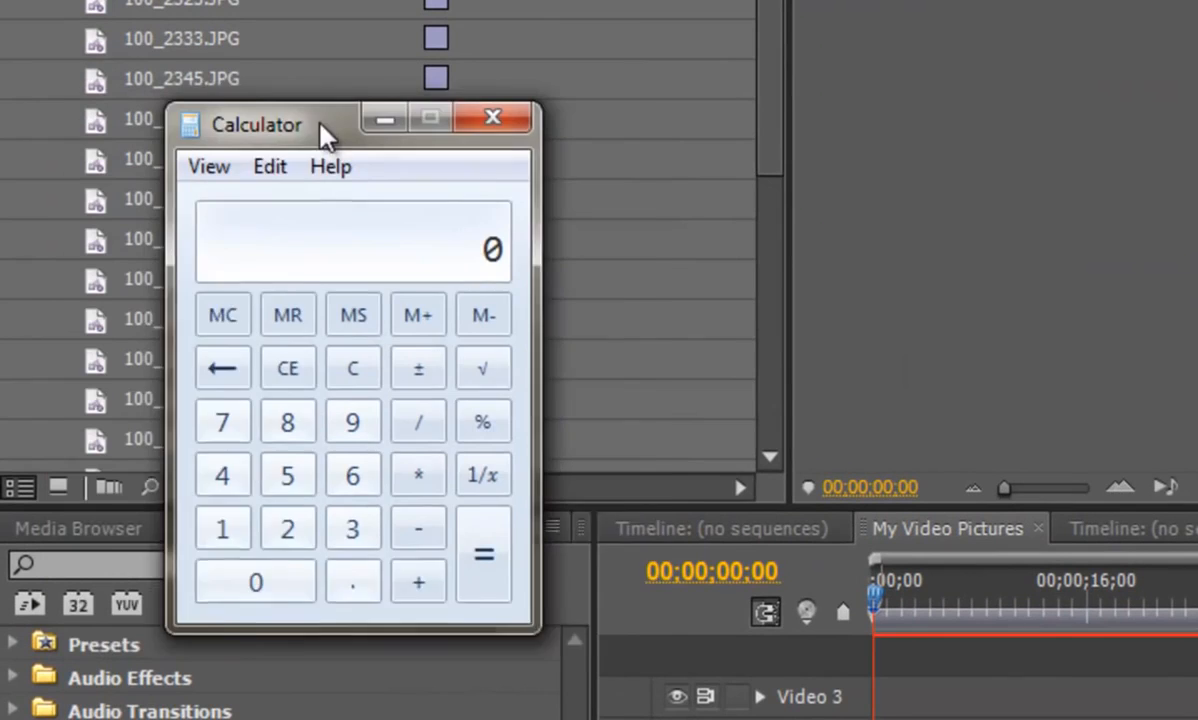
pyautogui.moveTo(320, 124); pyautogui.dragTo(426, 140)
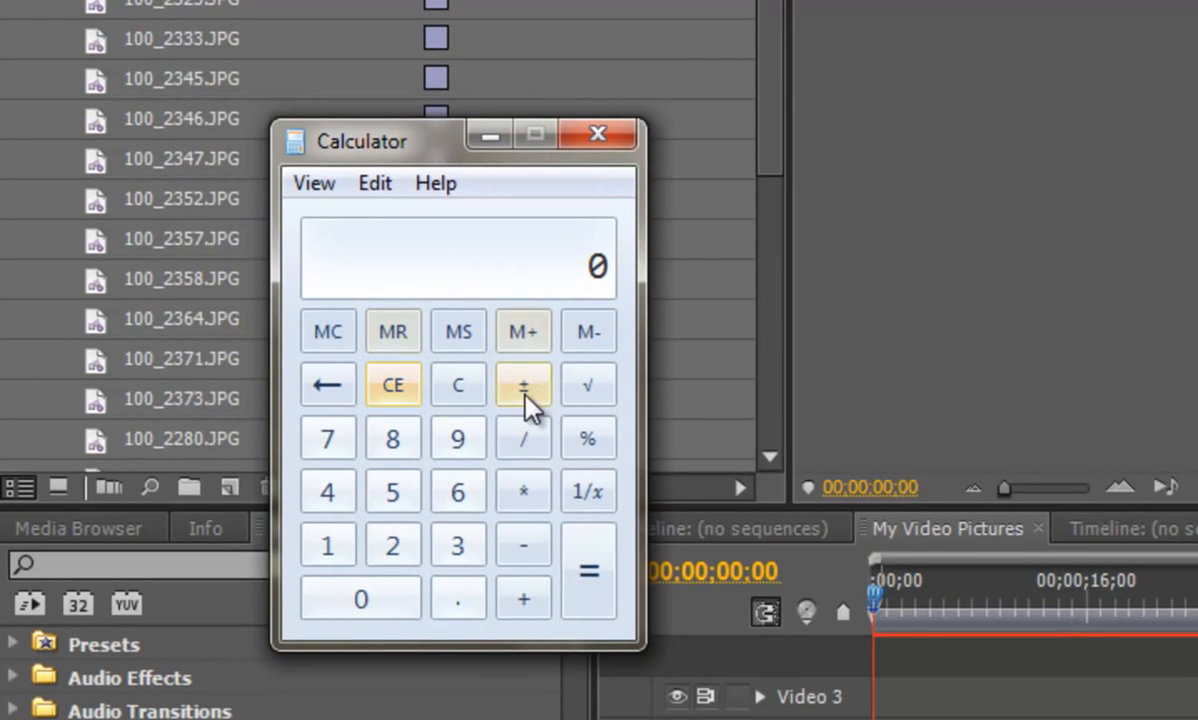
pyautogui.click(338, 548)
pyautogui.click(393, 556)
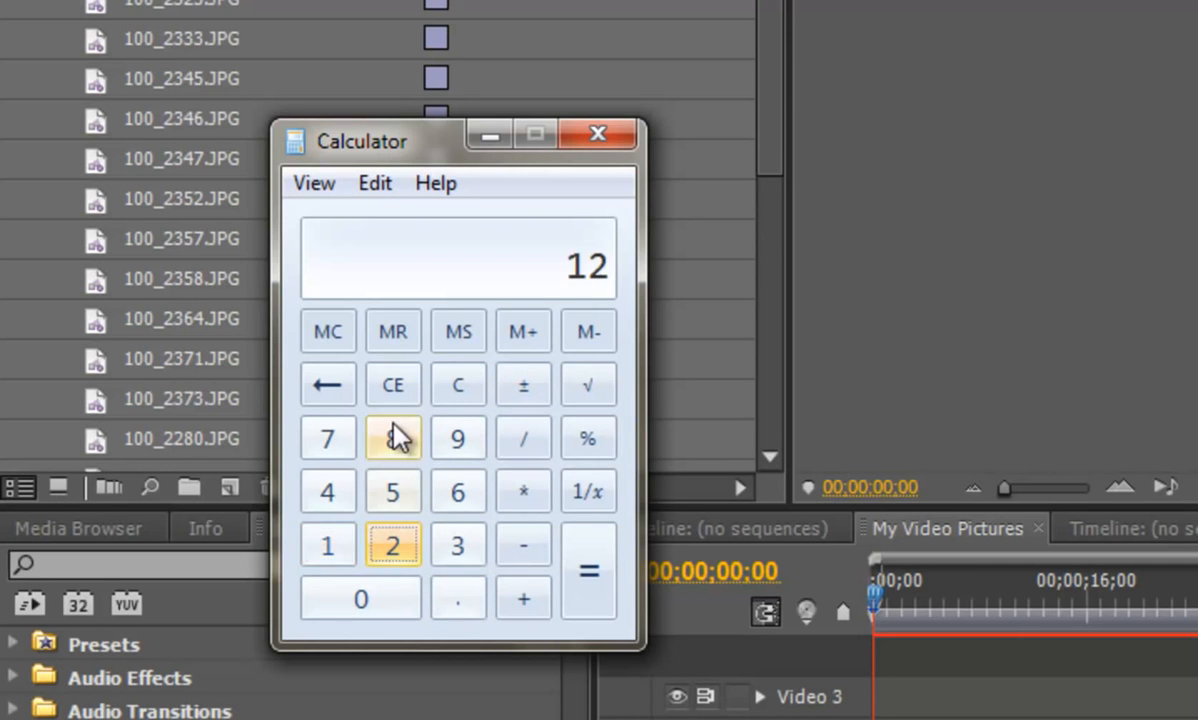
pyautogui.click(396, 440)
pyautogui.click(530, 446)
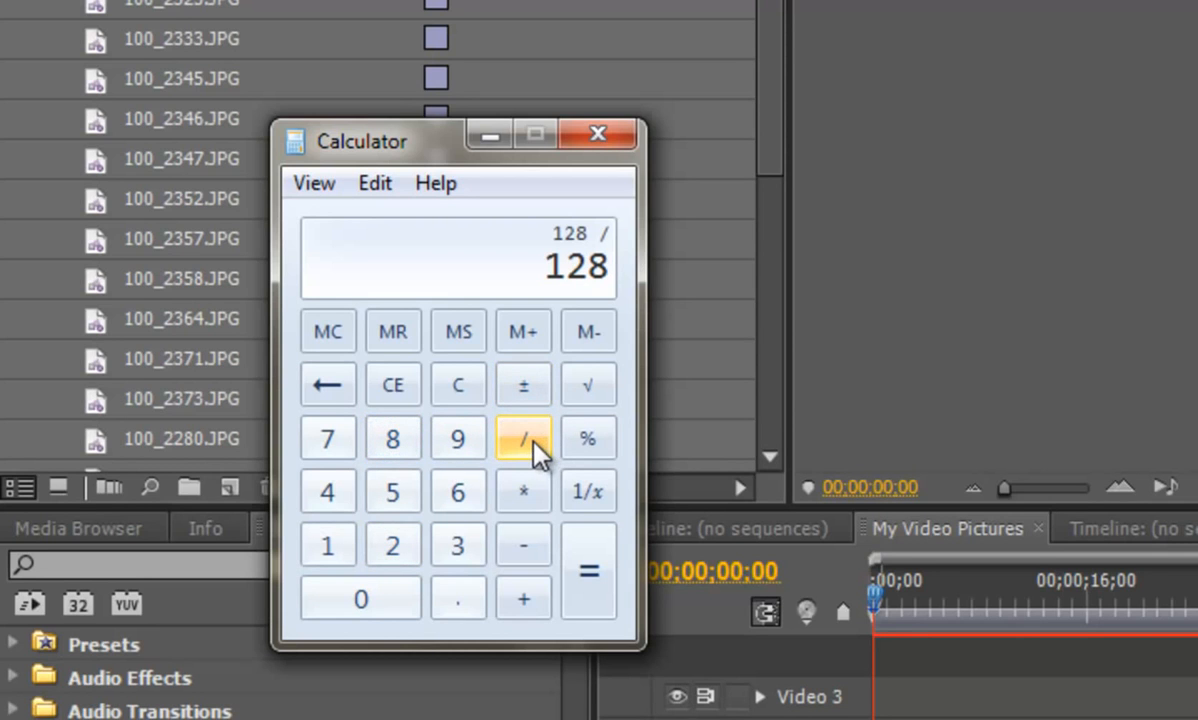
pyautogui.click(395, 560)
pyautogui.click(380, 598)
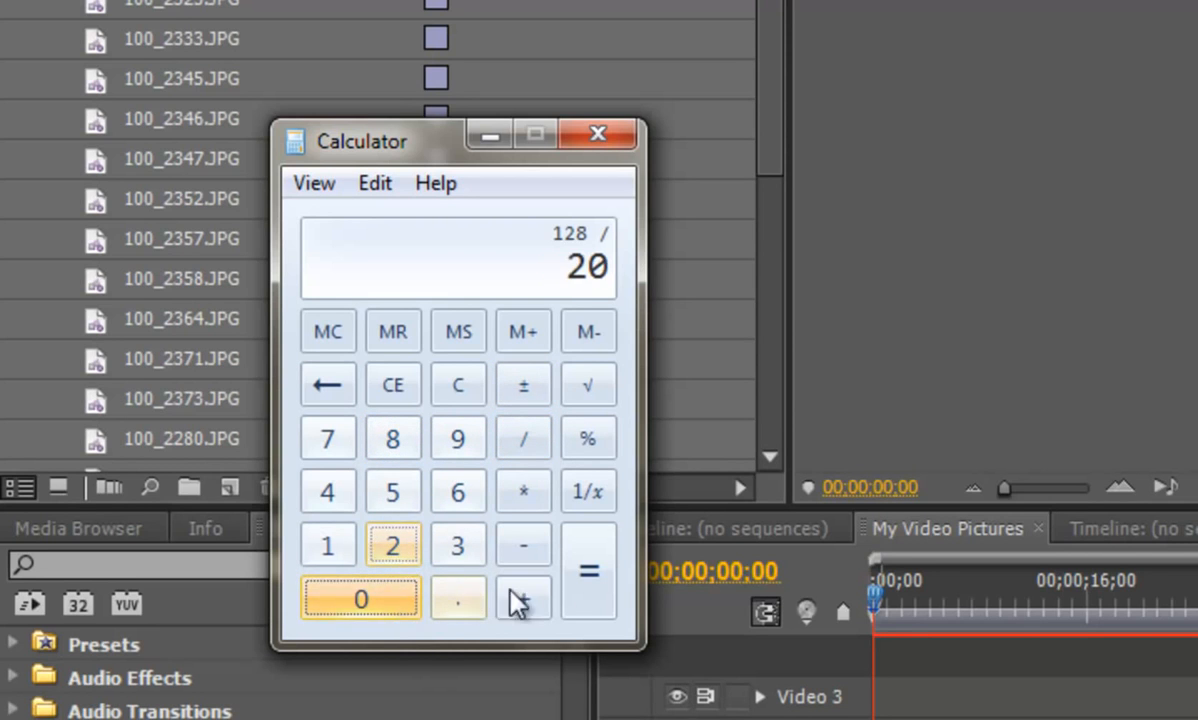
pyautogui.click(588, 592)
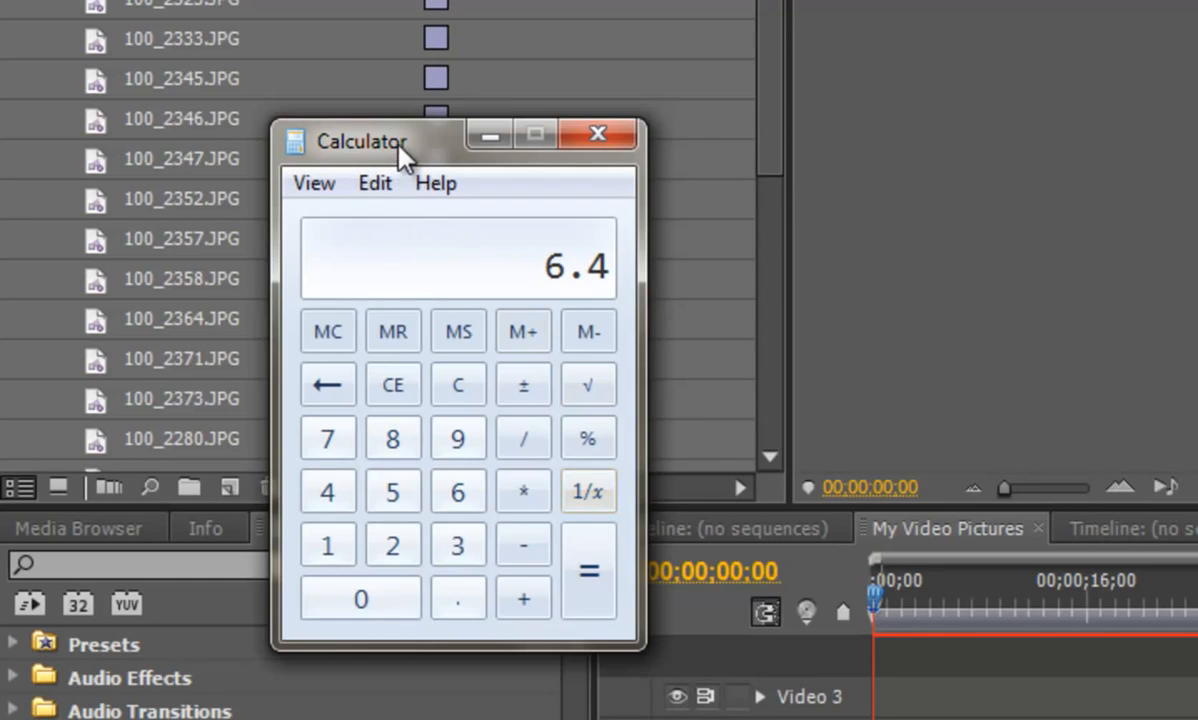
pyautogui.moveTo(400, 148); pyautogui.dragTo(606, 171)
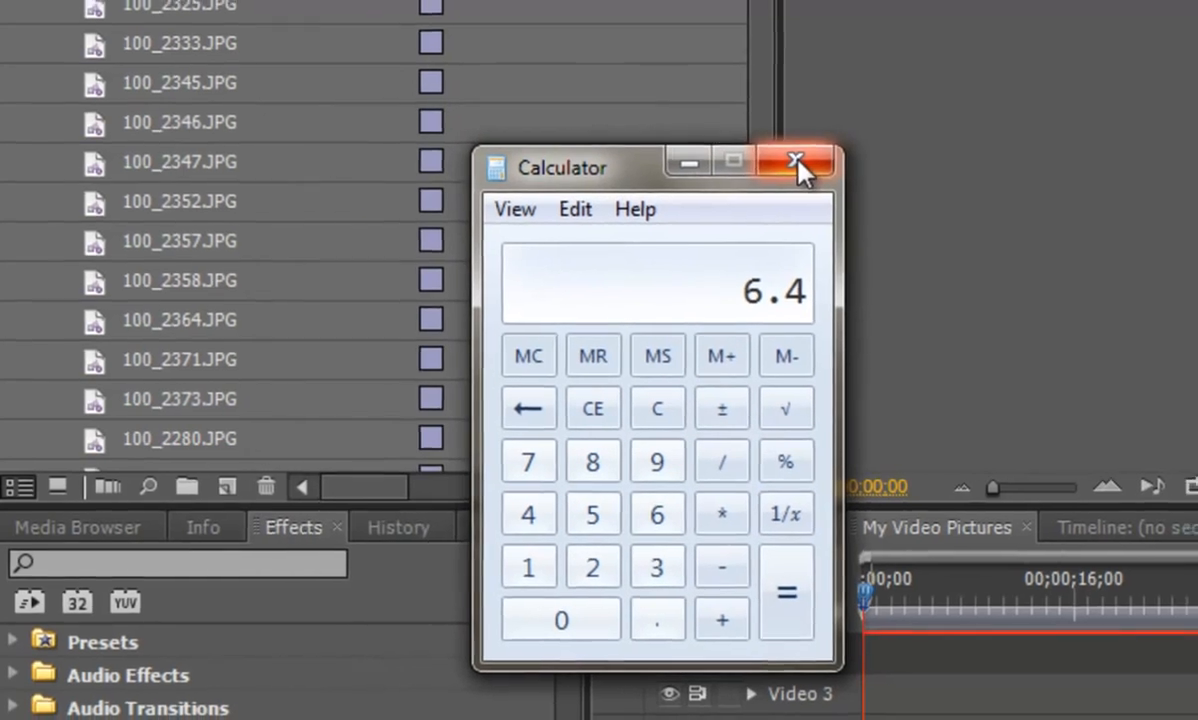
pyautogui.click(802, 166)
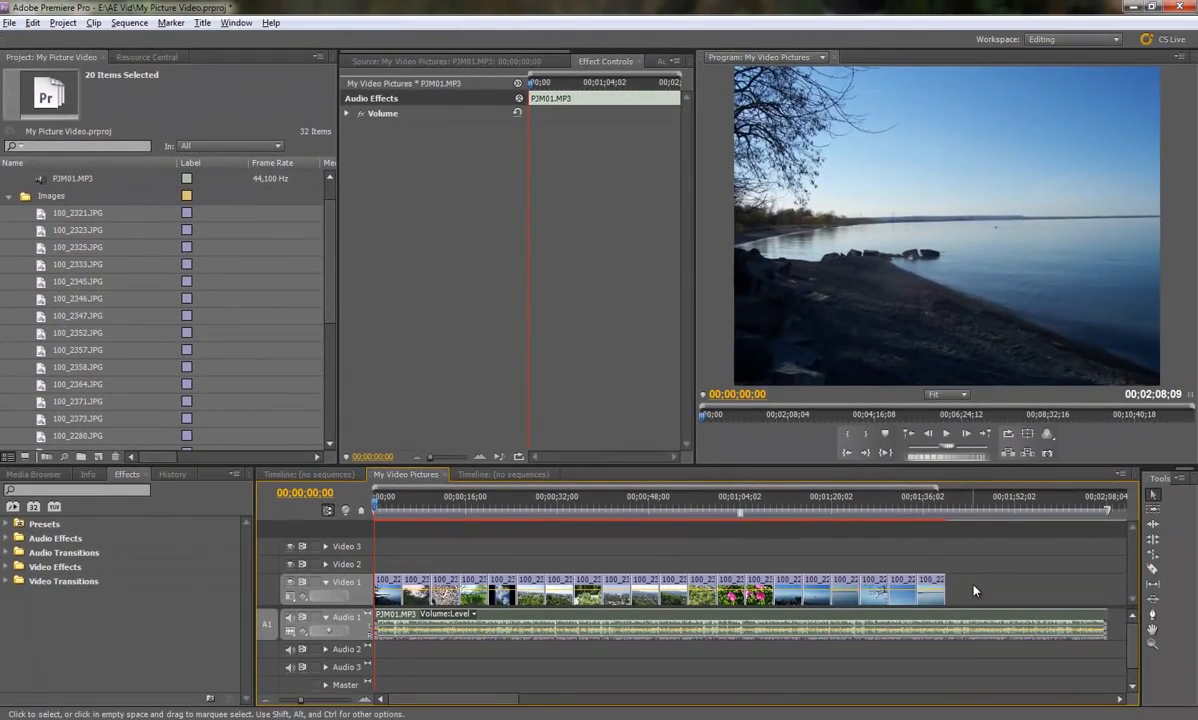
# - Set the duration of all picture clips on Video 1 to 00;00;06;12 with ripple edit, check the last picture, and deselect the clips
pyautogui.moveTo(973, 585); pyautogui.dragTo(391, 578)
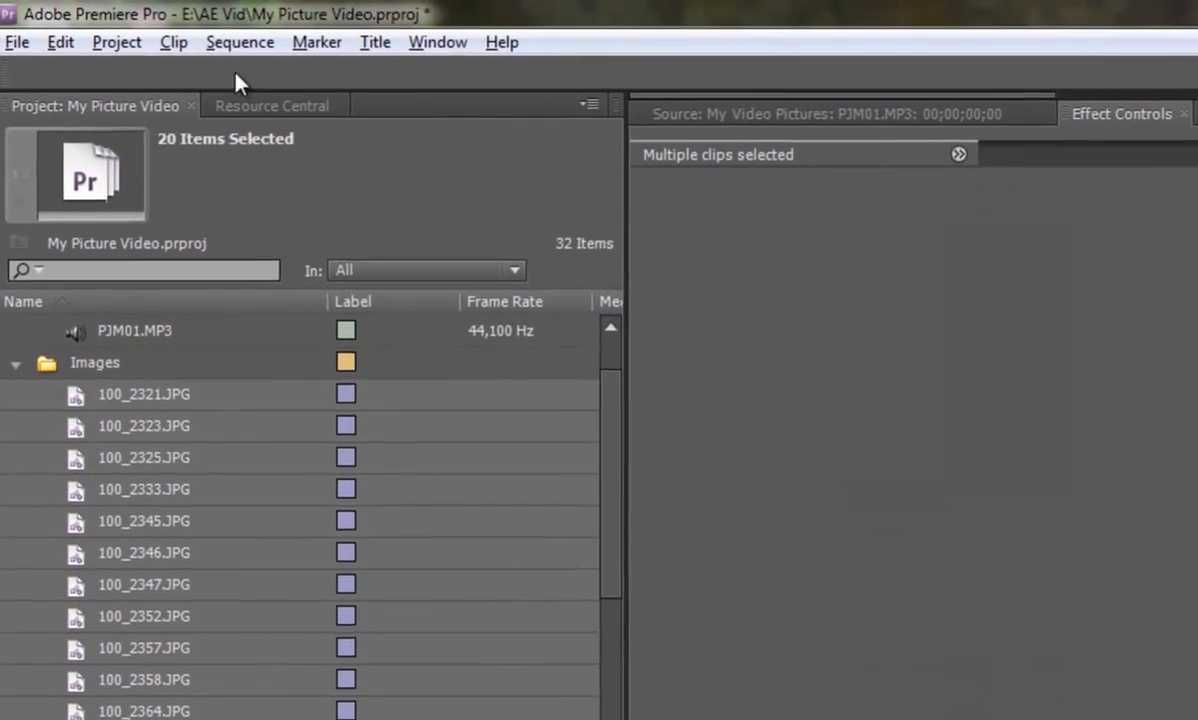
pyautogui.click(129, 31)
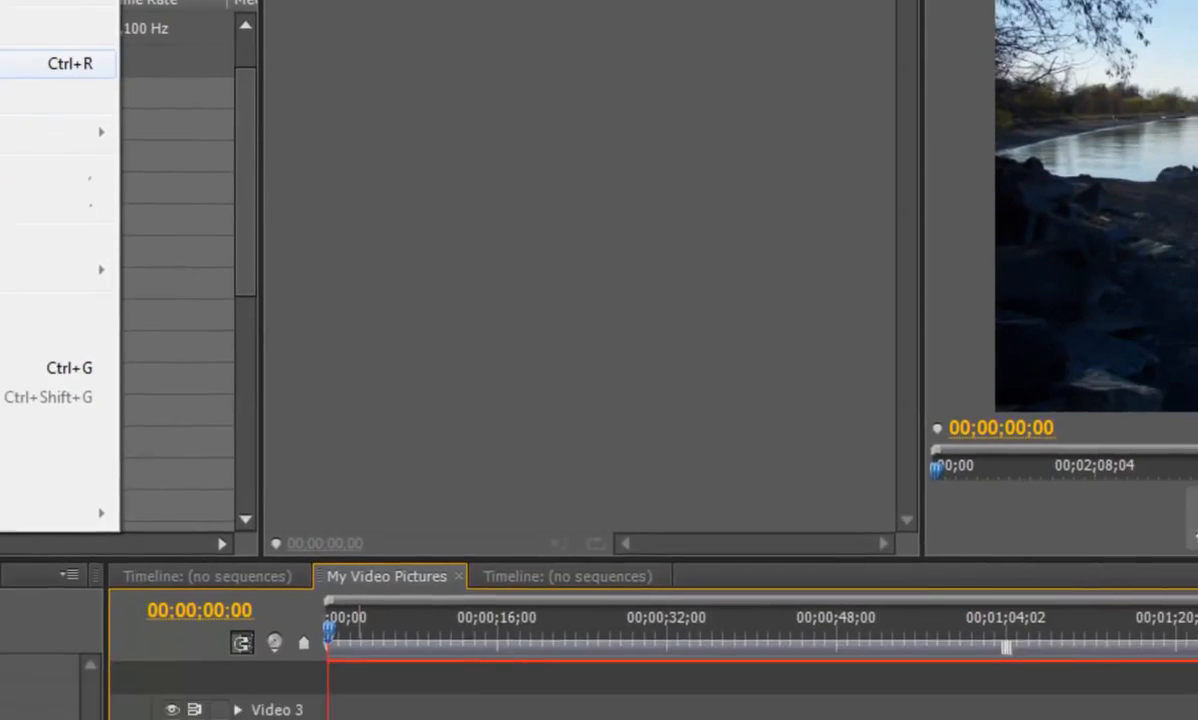
pyautogui.click(355, 366)
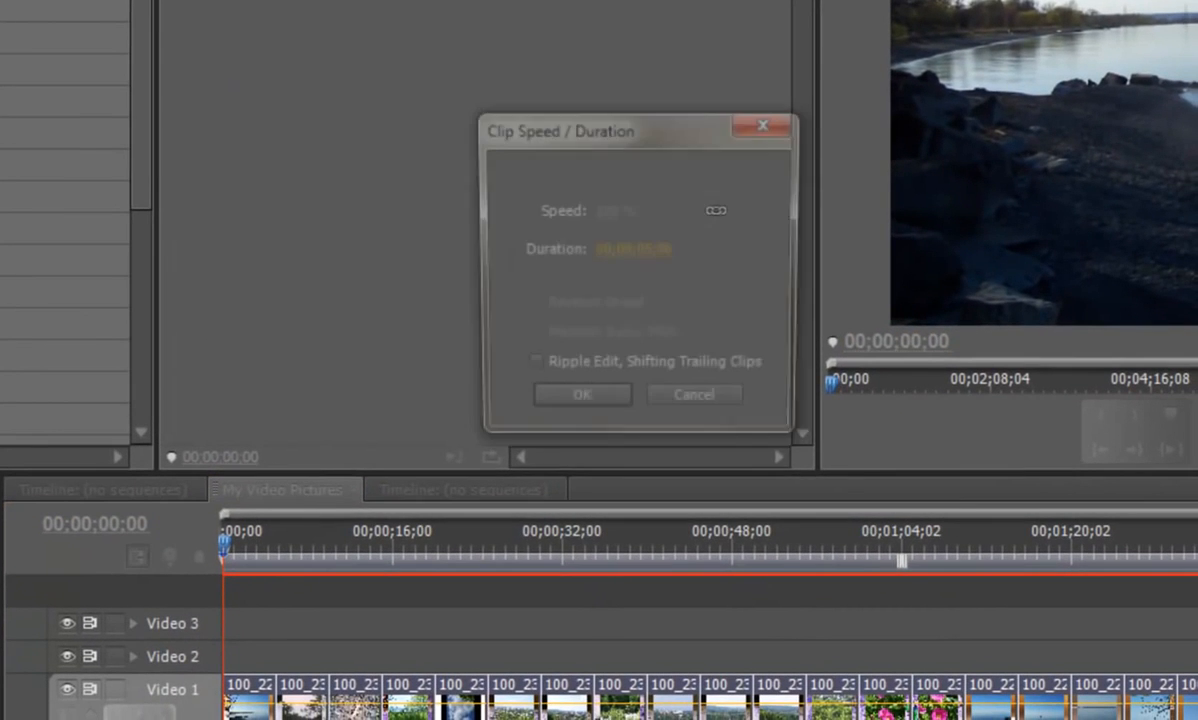
pyautogui.click(656, 250)
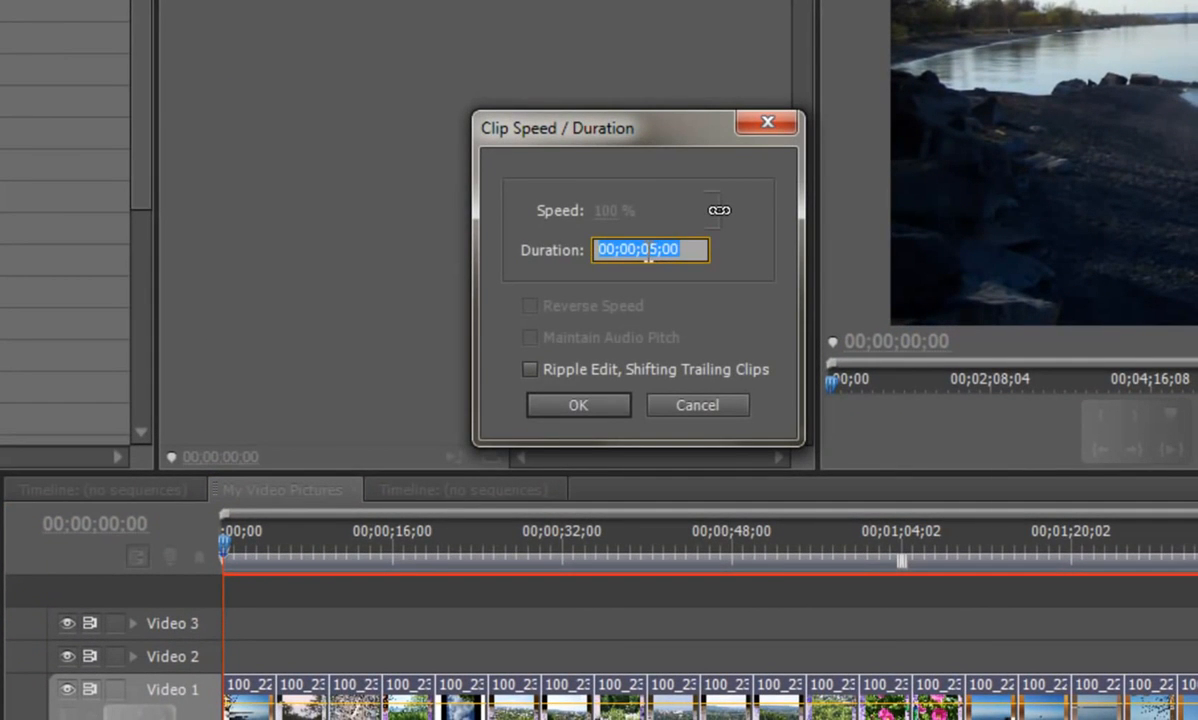
pyautogui.click(654, 249)
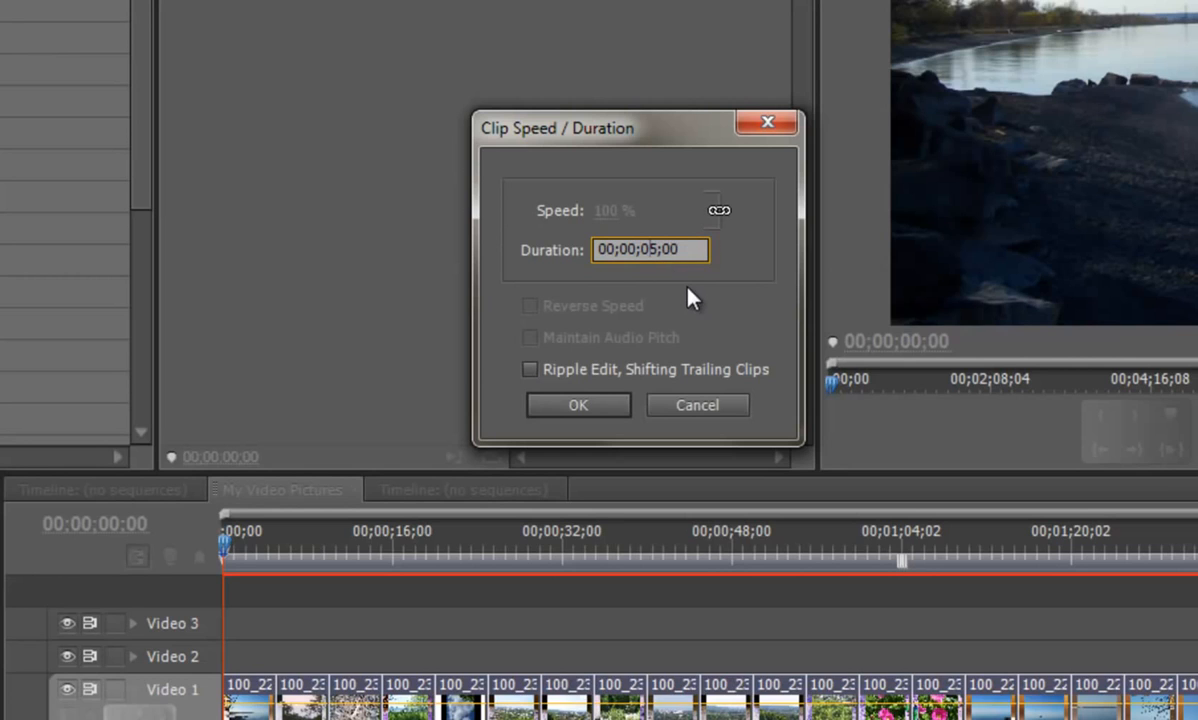
pyautogui.write('6')
pyautogui.click(530, 370)
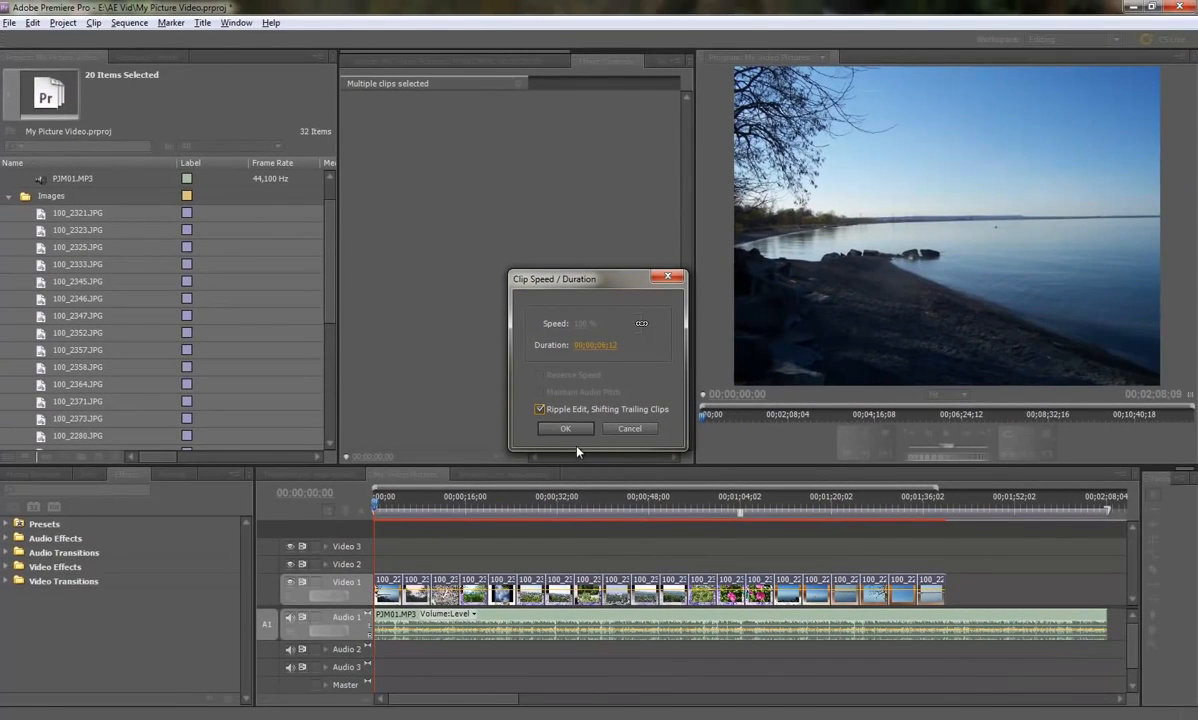
pyautogui.click(565, 429)
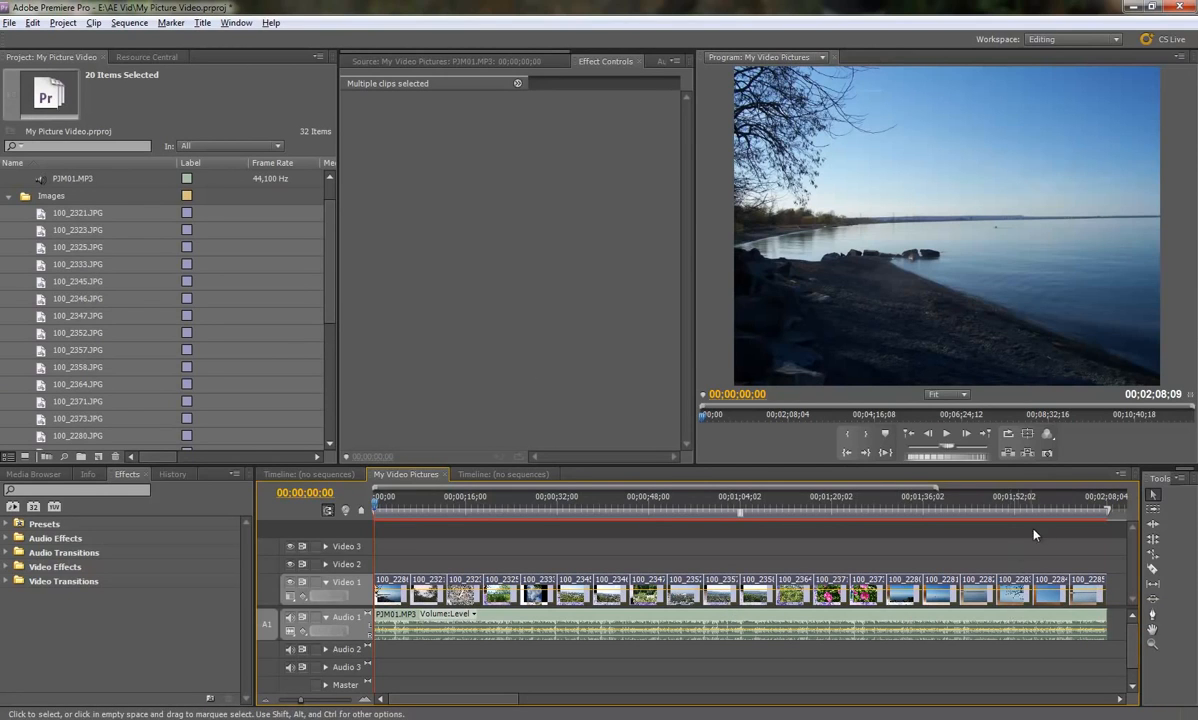
pyautogui.moveTo(1051, 505); pyautogui.dragTo(1091, 545)
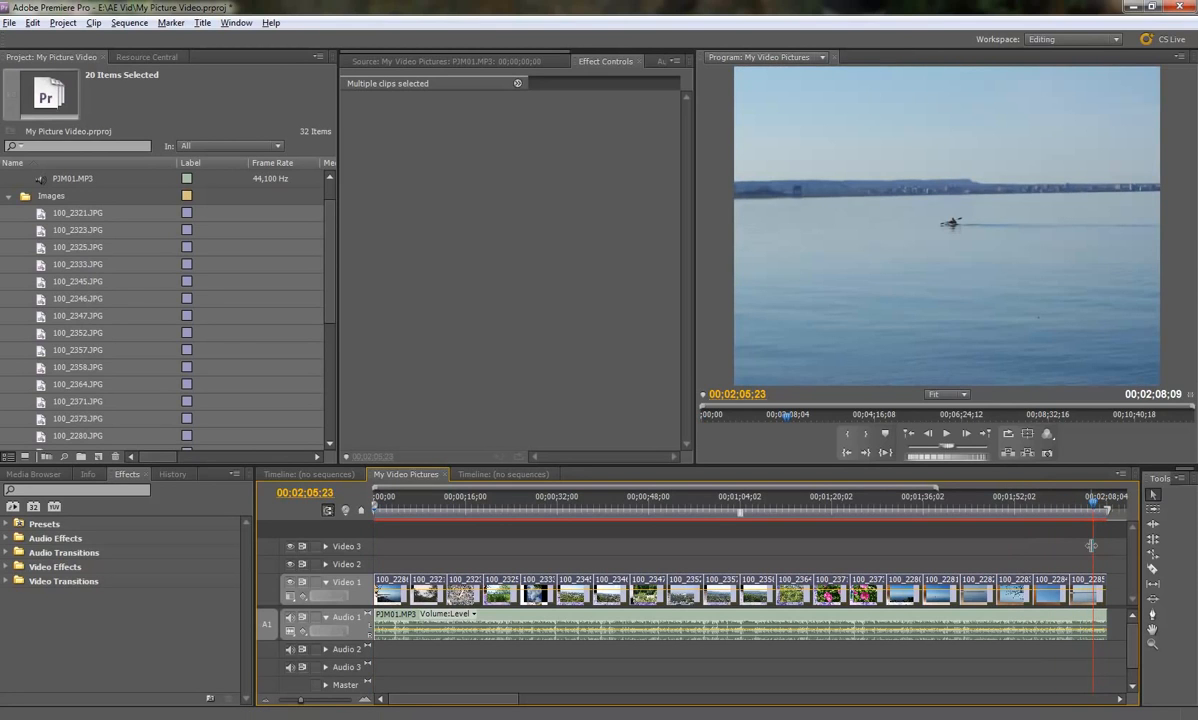
pyautogui.click(1012, 523)
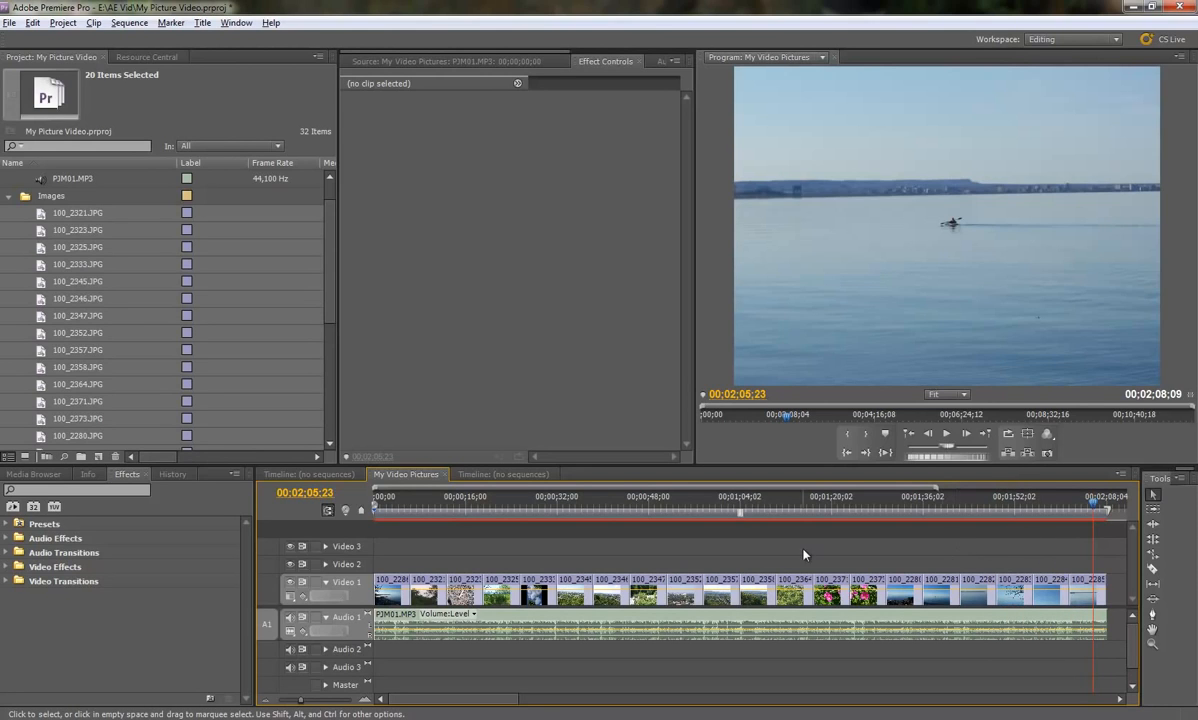
# - Play the cut between the first and second pictures, and return the playhead to the sequence start
pyautogui.click(405, 500)
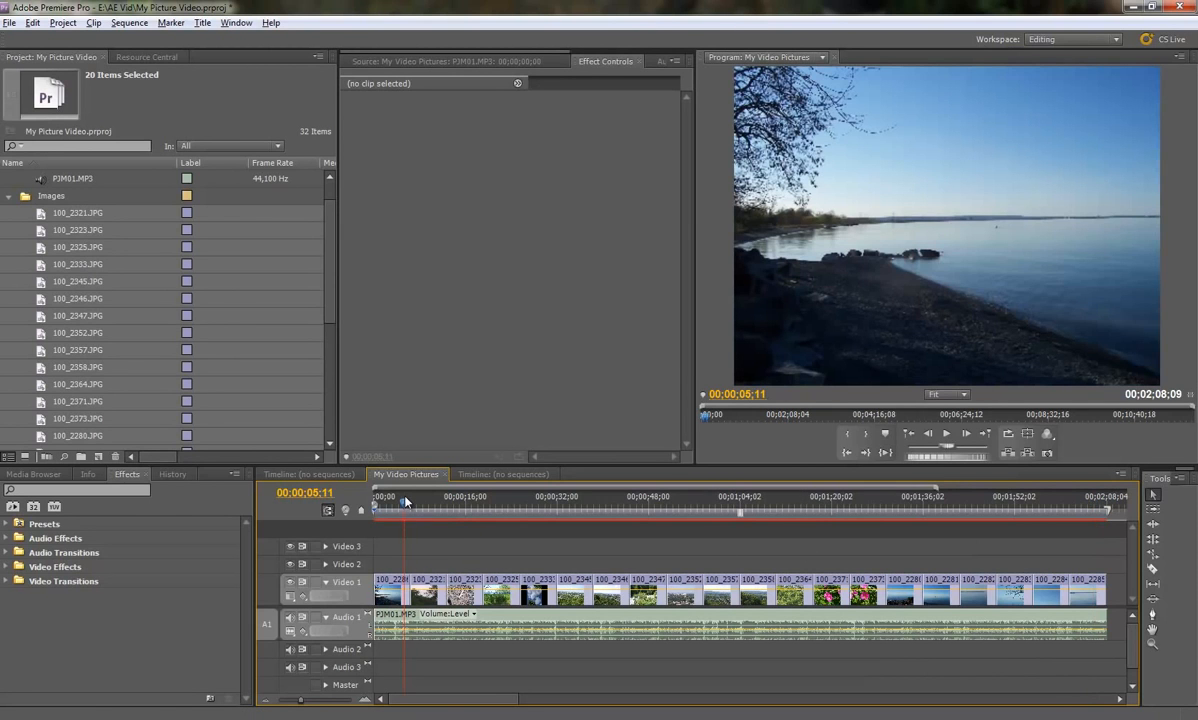
pyautogui.press('Left')
pyautogui.press('Left')
pyautogui.press('Left')
pyautogui.press('Left')
pyautogui.press('space')
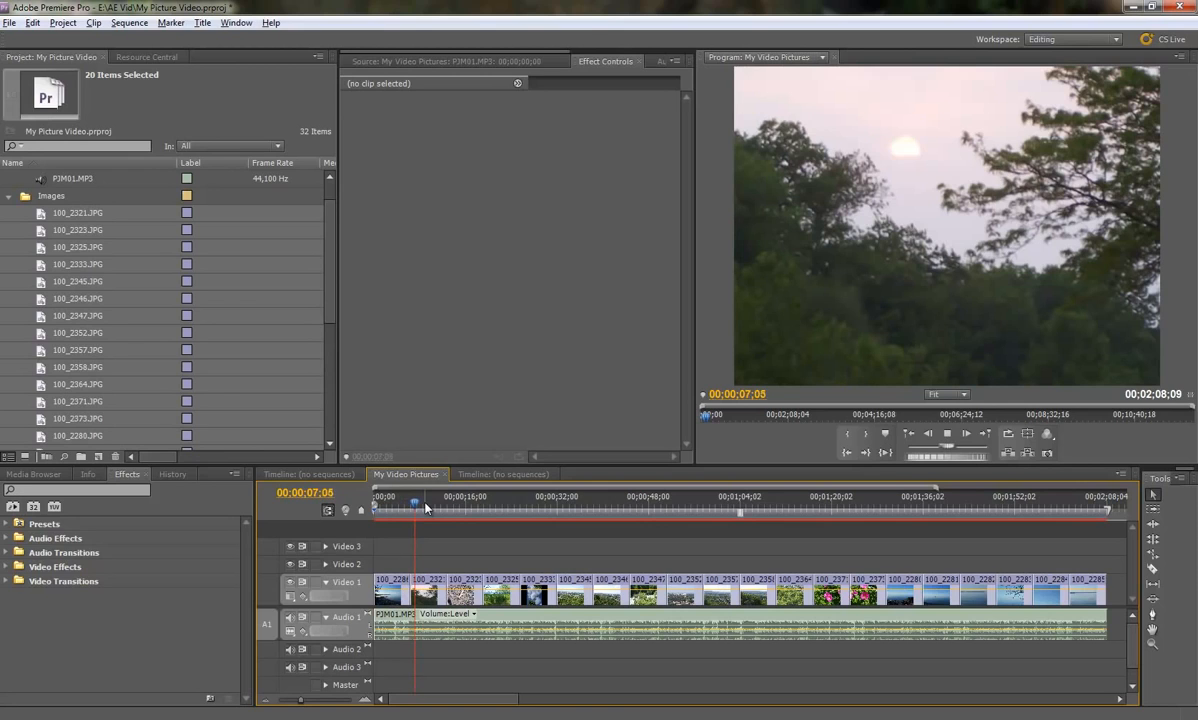
pyautogui.press('space')
pyautogui.moveTo(416, 506); pyautogui.dragTo(369, 499)
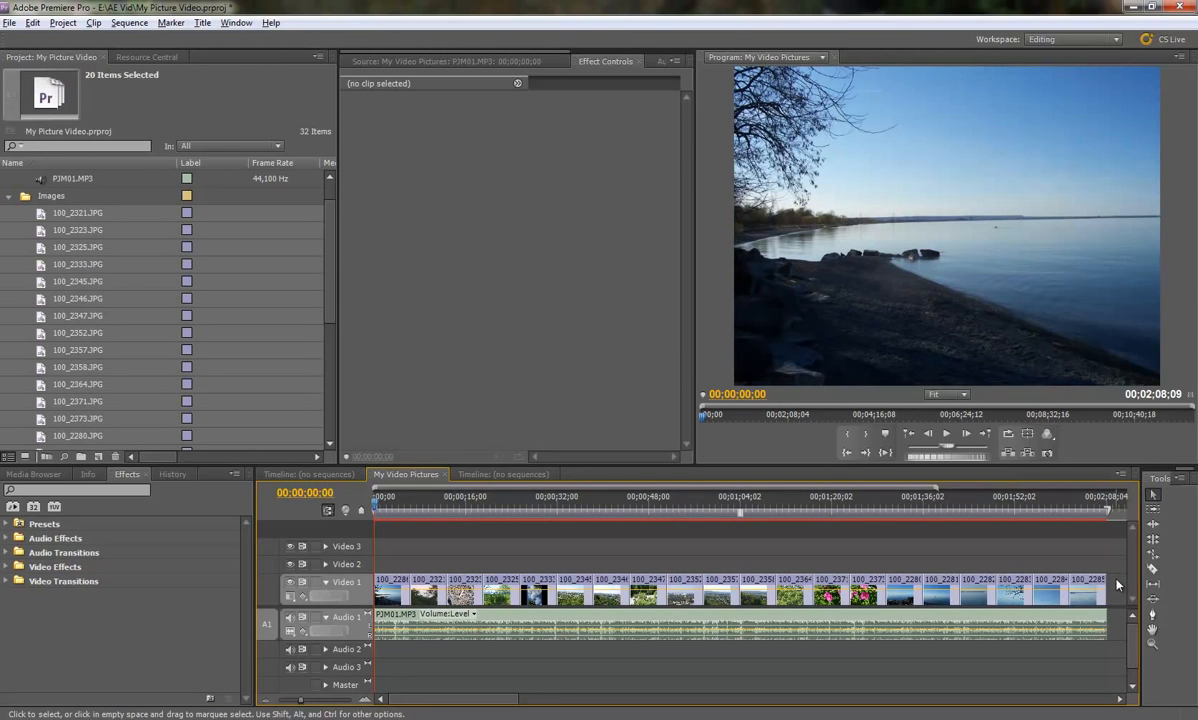
# - Apply the default transitions to all the picture clips on Video 1
pyautogui.moveTo(1116, 574); pyautogui.dragTo(373, 598)
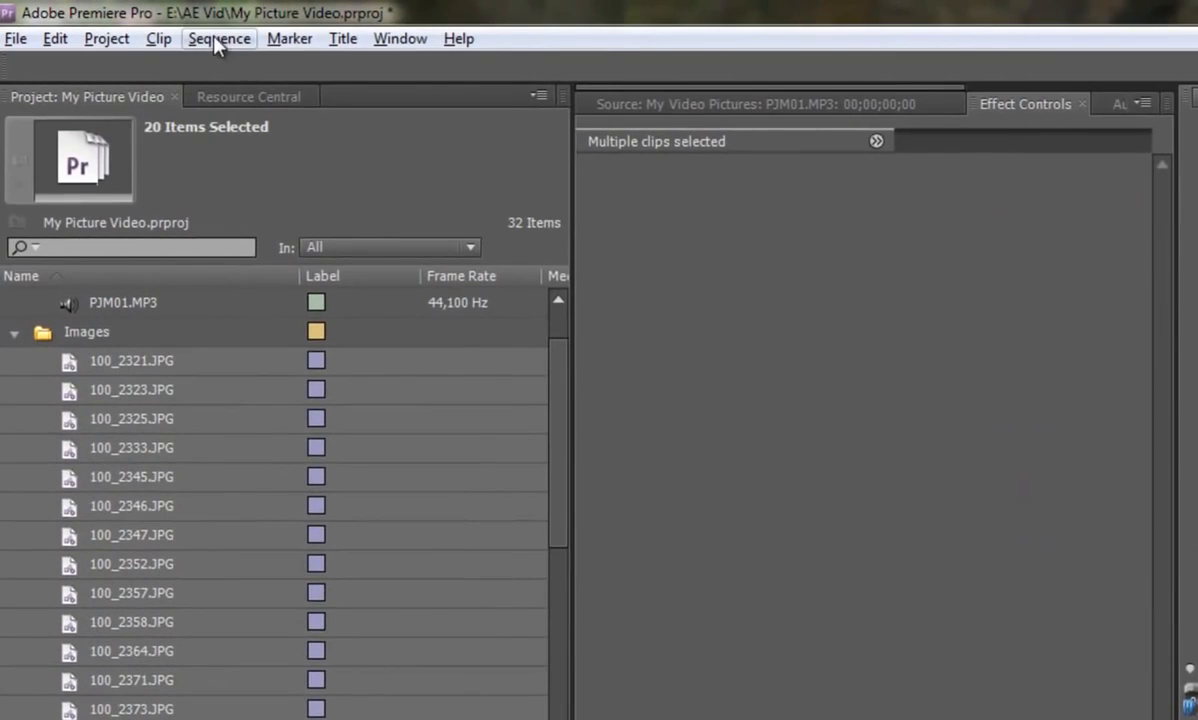
pyautogui.click(129, 22)
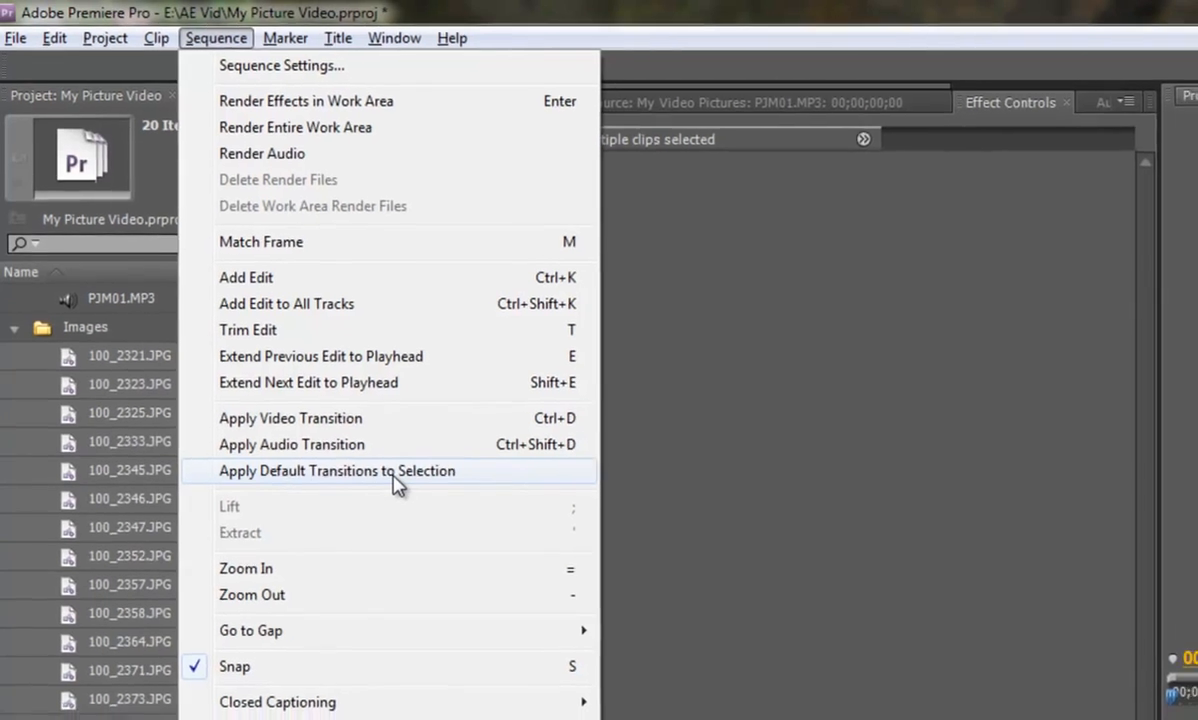
pyautogui.click(403, 480)
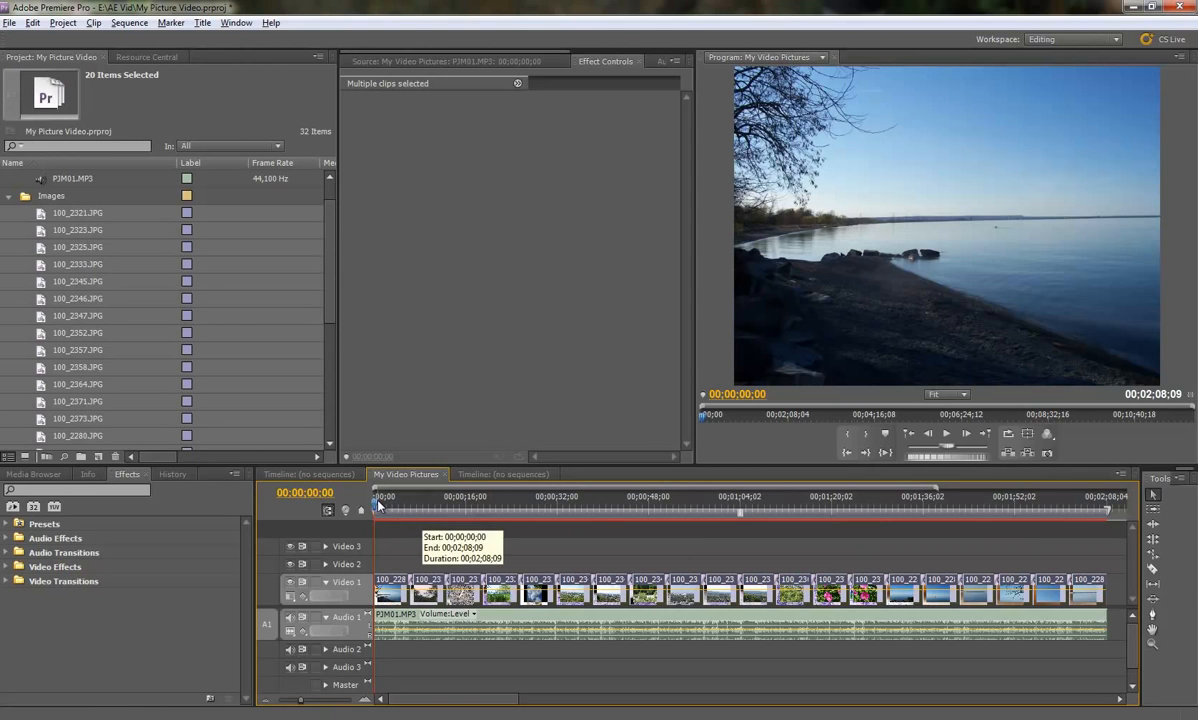
# - Play the sequence from within the first picture to the third to preview the transitions
pyautogui.moveTo(377, 508); pyautogui.dragTo(401, 508)
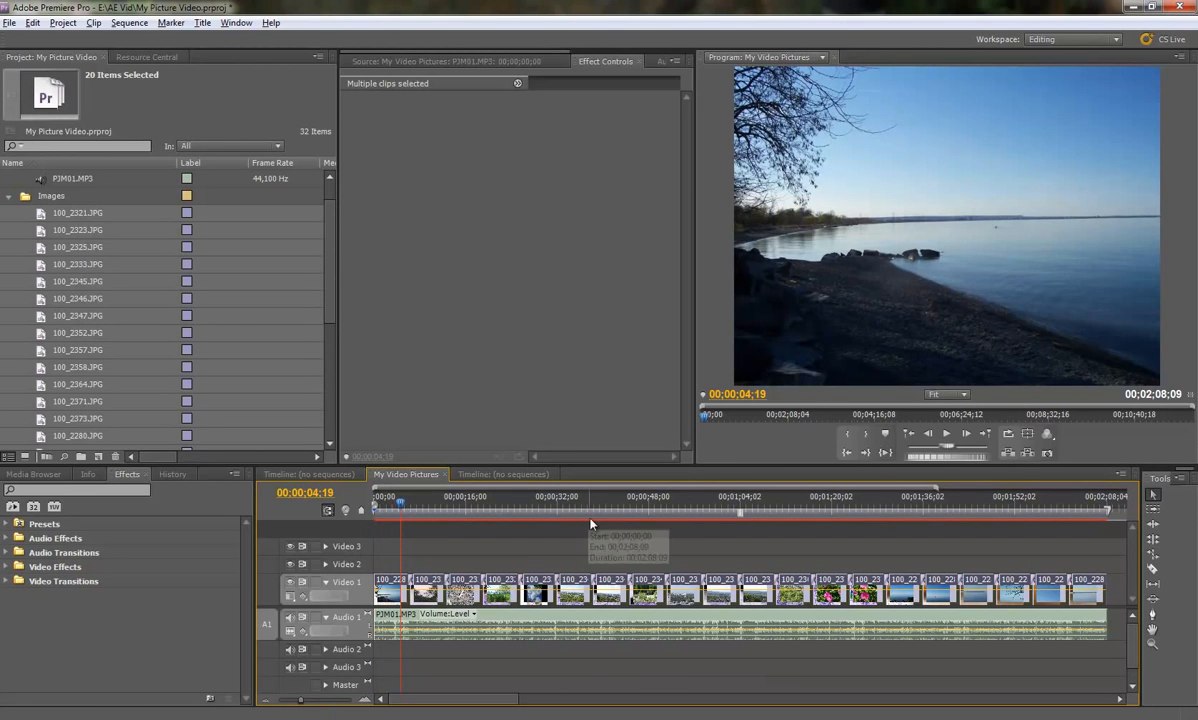
pyautogui.press('space')
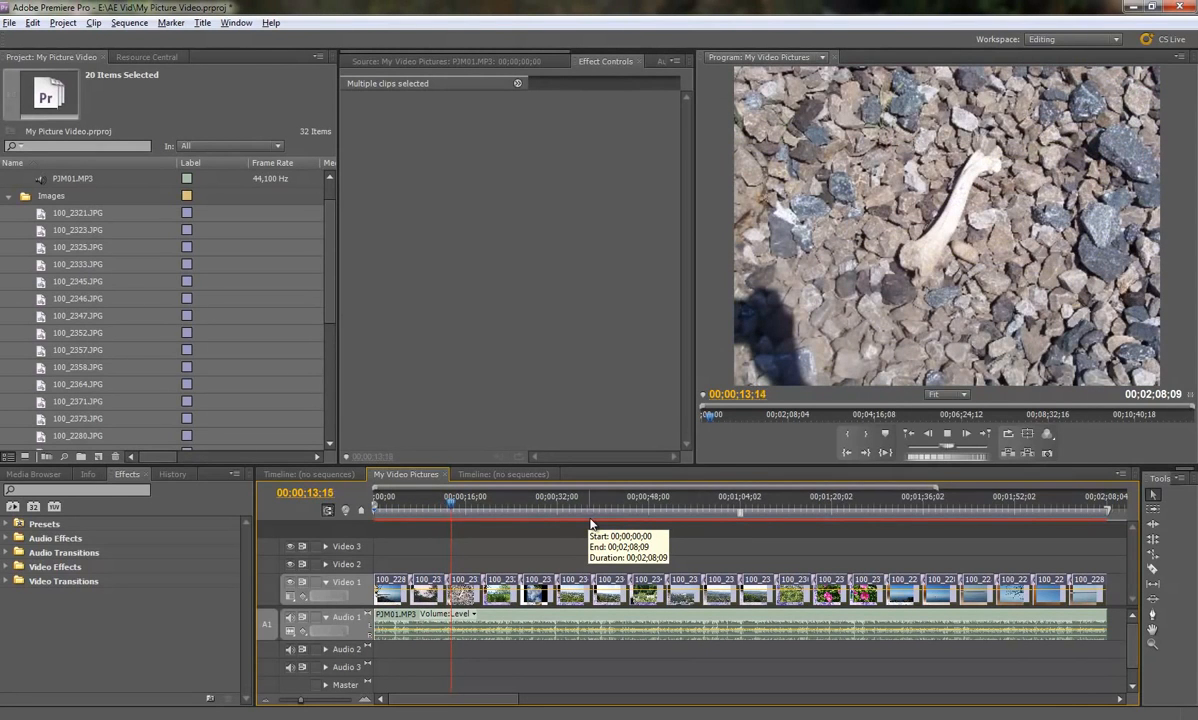
pyautogui.press('space')
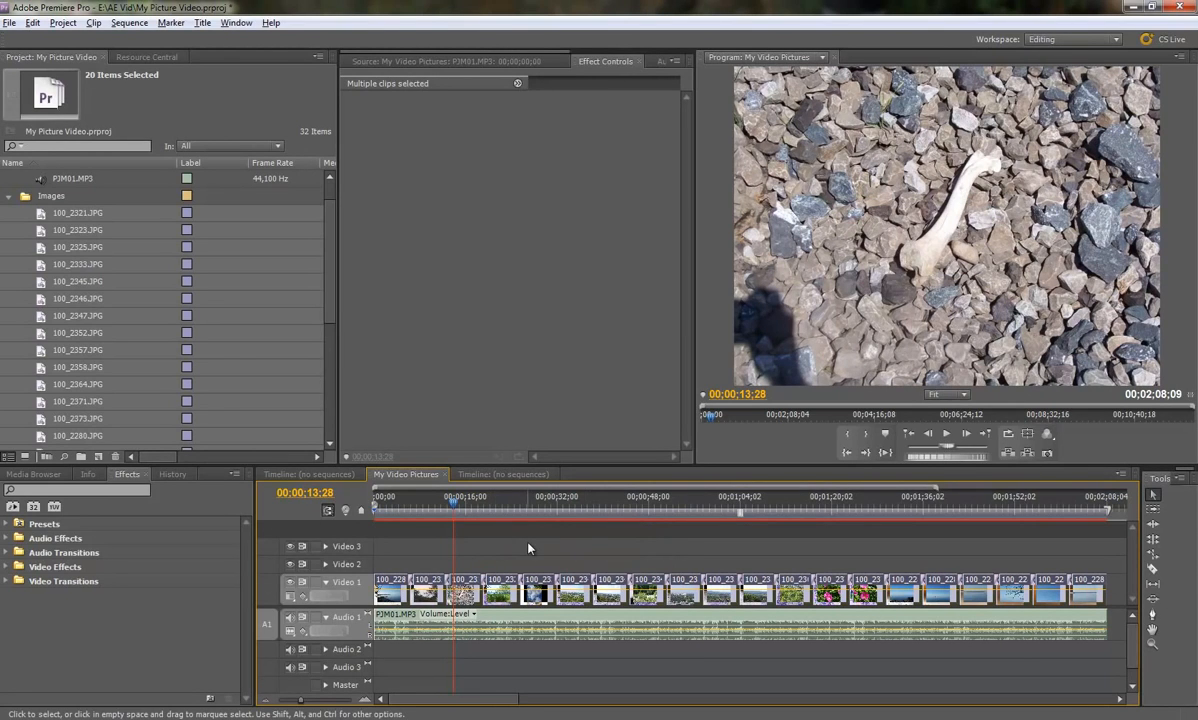
# - Collapse the Images bin and create a new title item in the project, named My Title
pyautogui.click(9, 195)
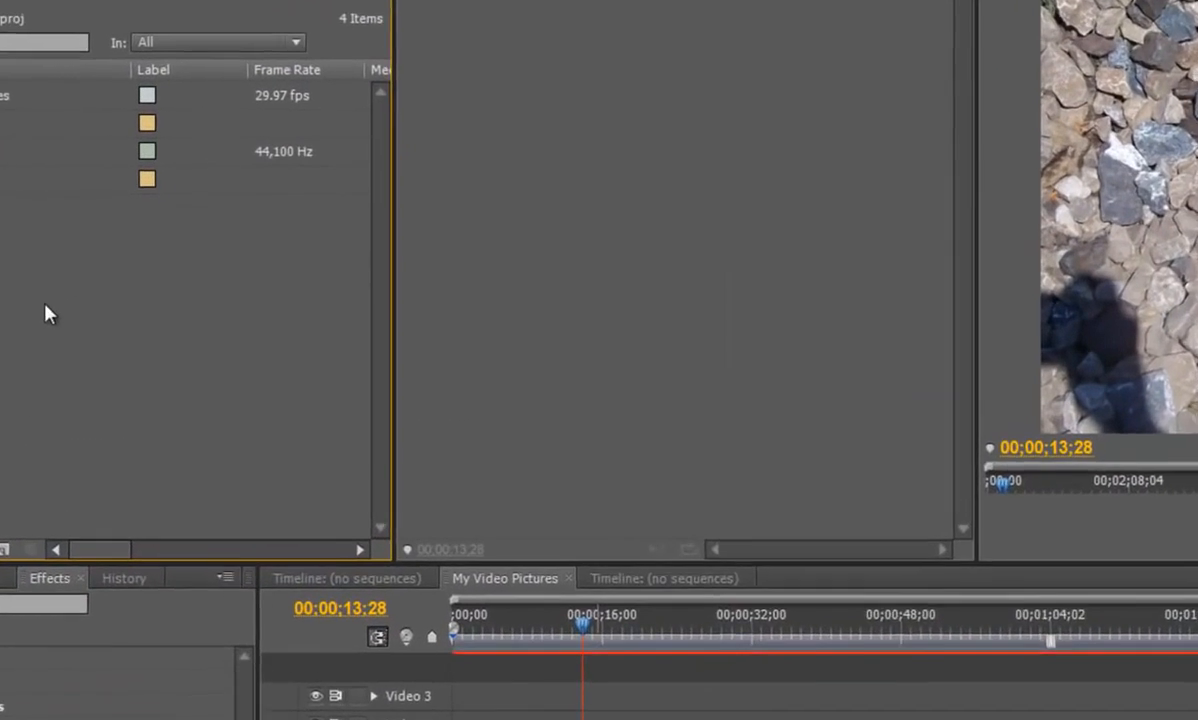
pyautogui.rightClick(125, 310)
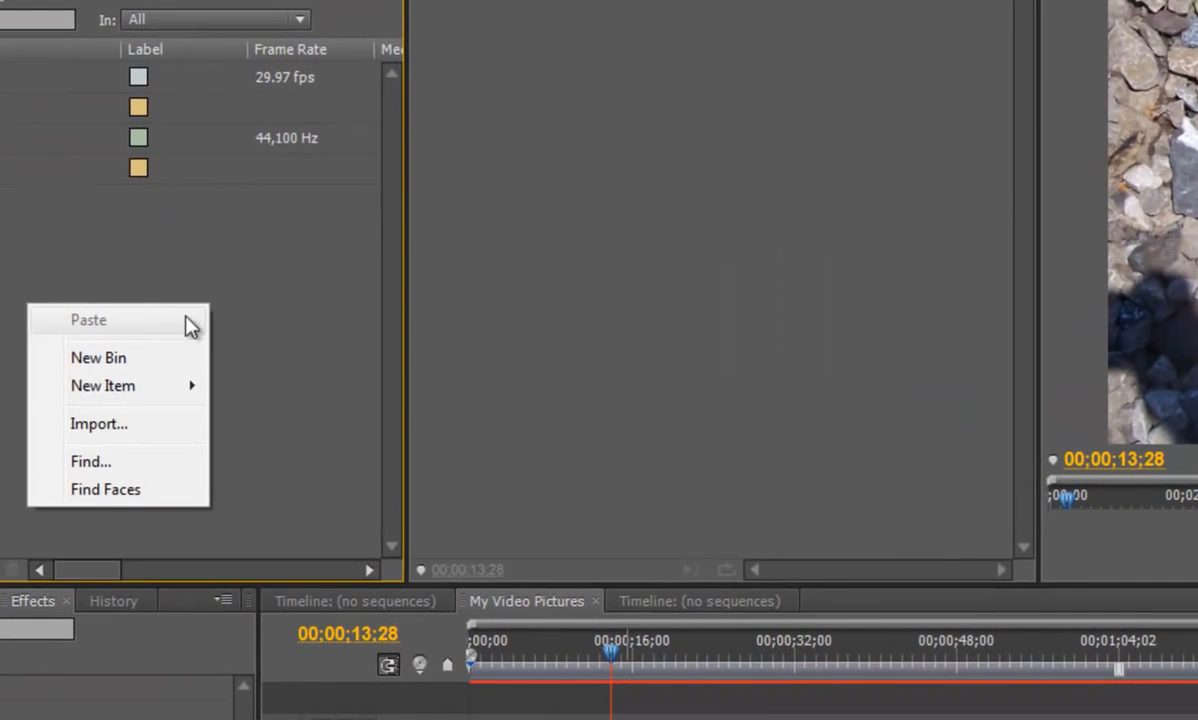
pyautogui.moveTo(157, 386)
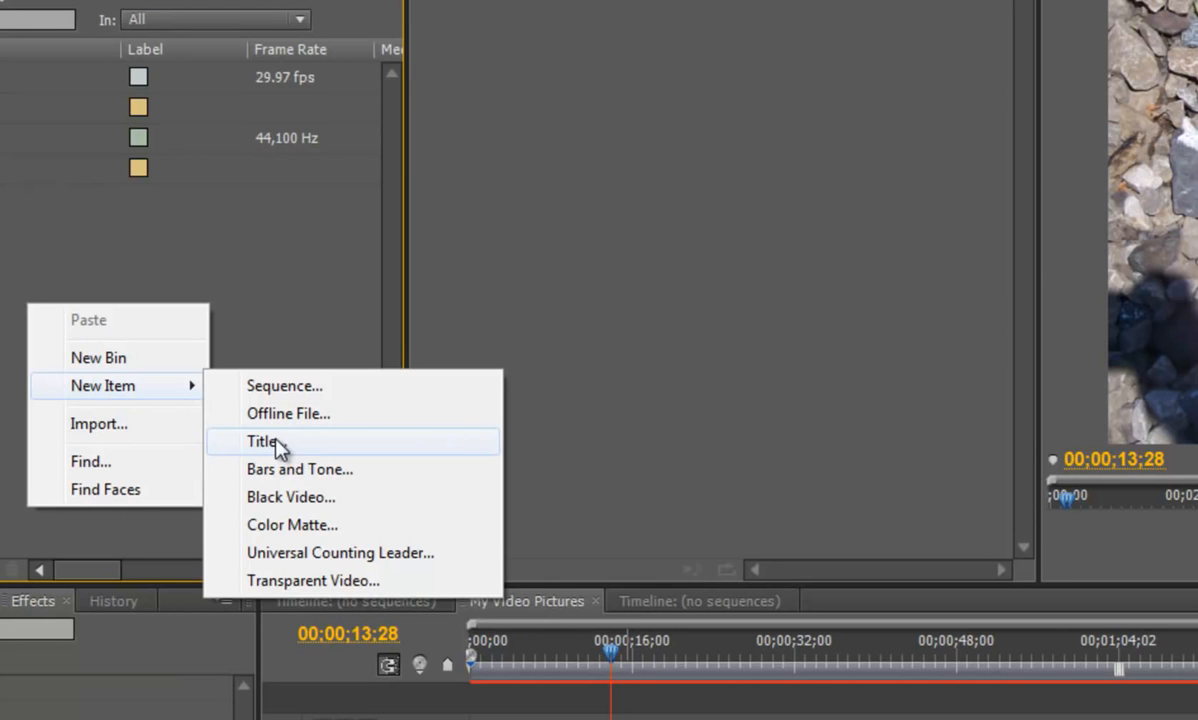
pyautogui.click(278, 445)
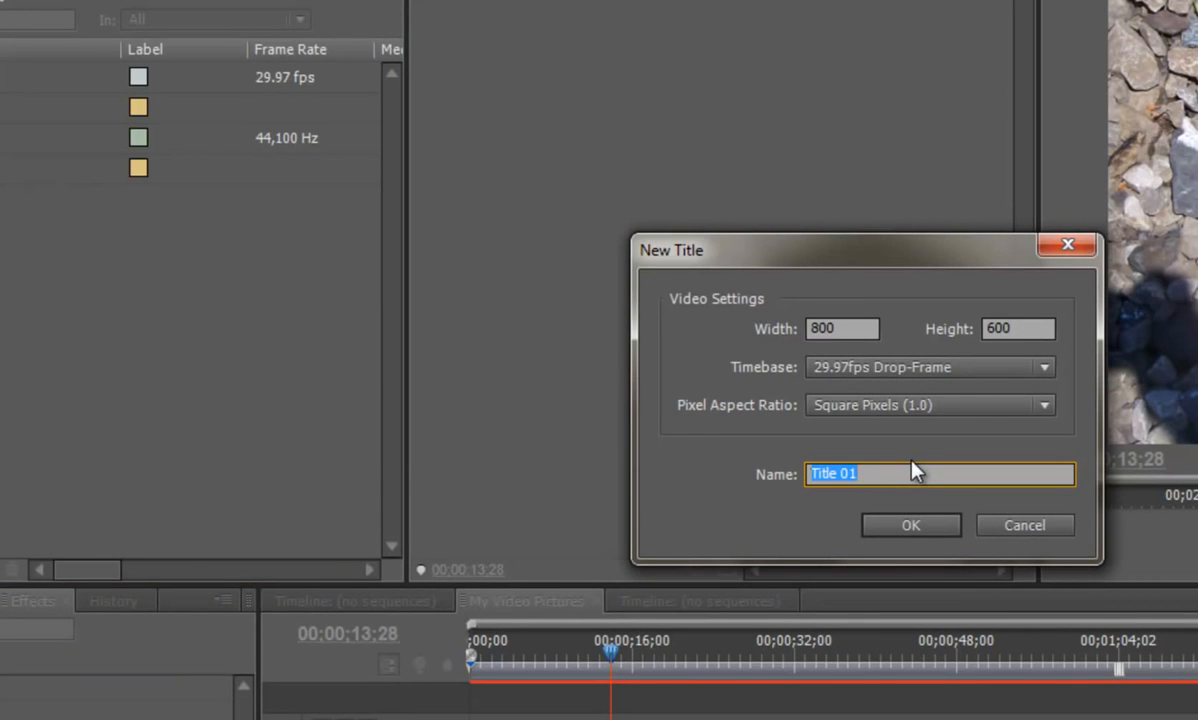
pyautogui.write('My Title')
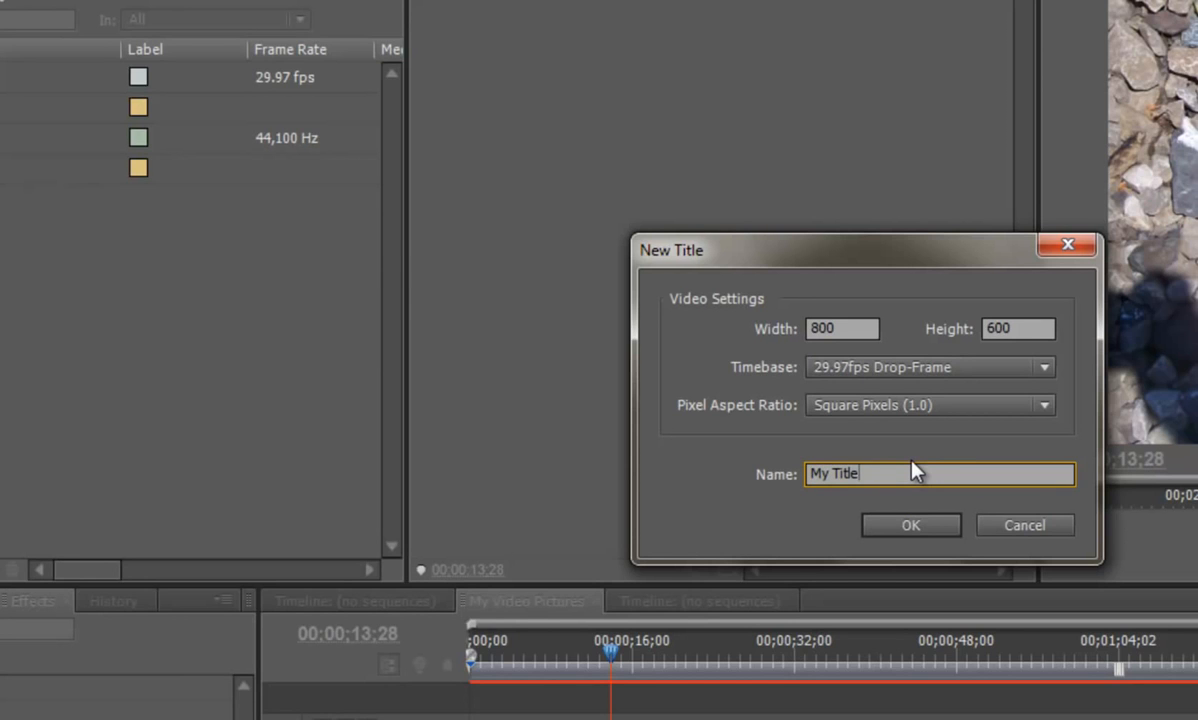